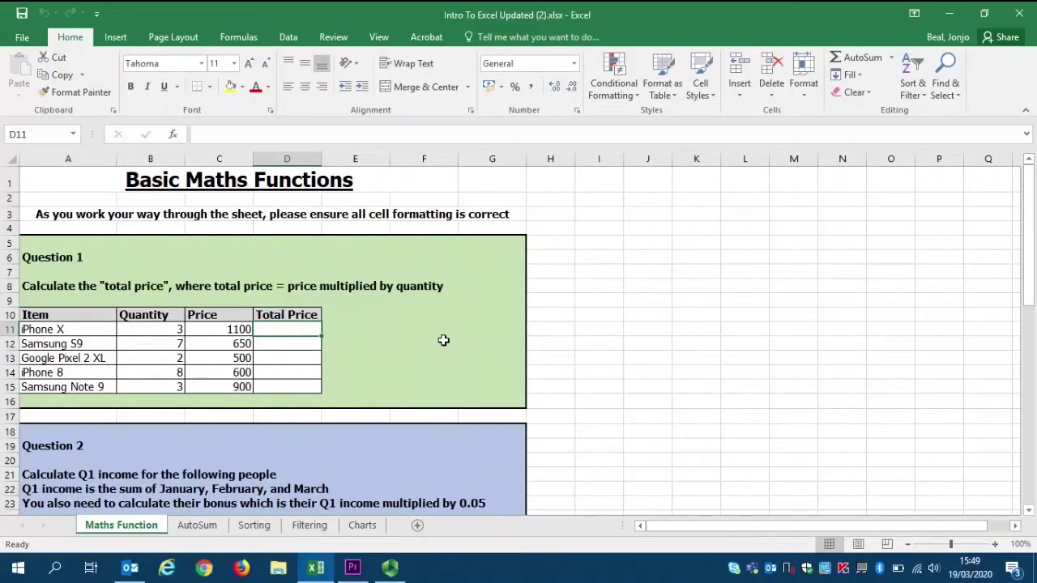
Step: Review the iPhone X quantity and price cells in Question 1, and begin a formula in its Total Price cell D11
key("Up")
key("Up")
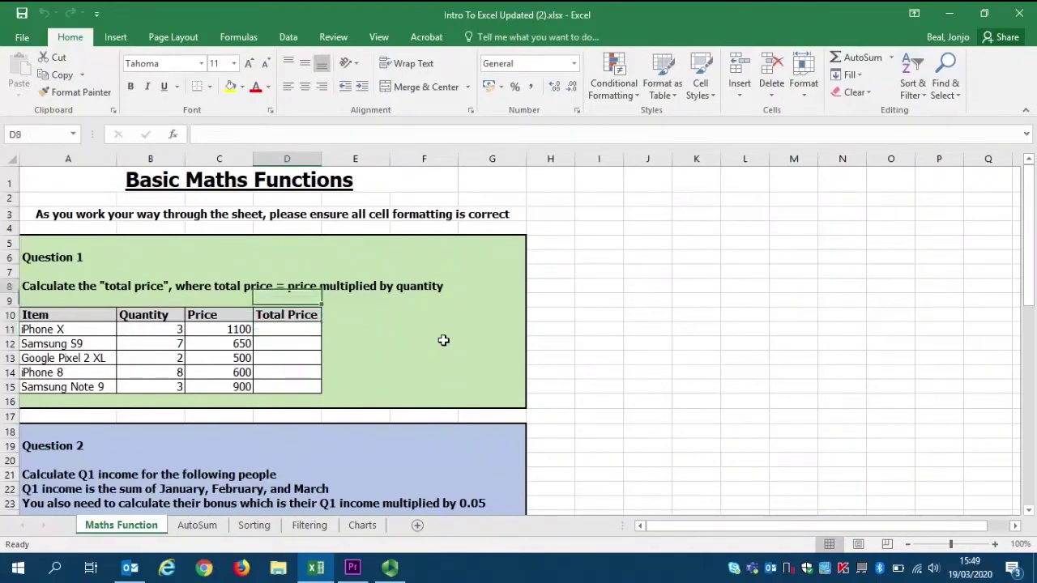
key("Down")
key("Down")
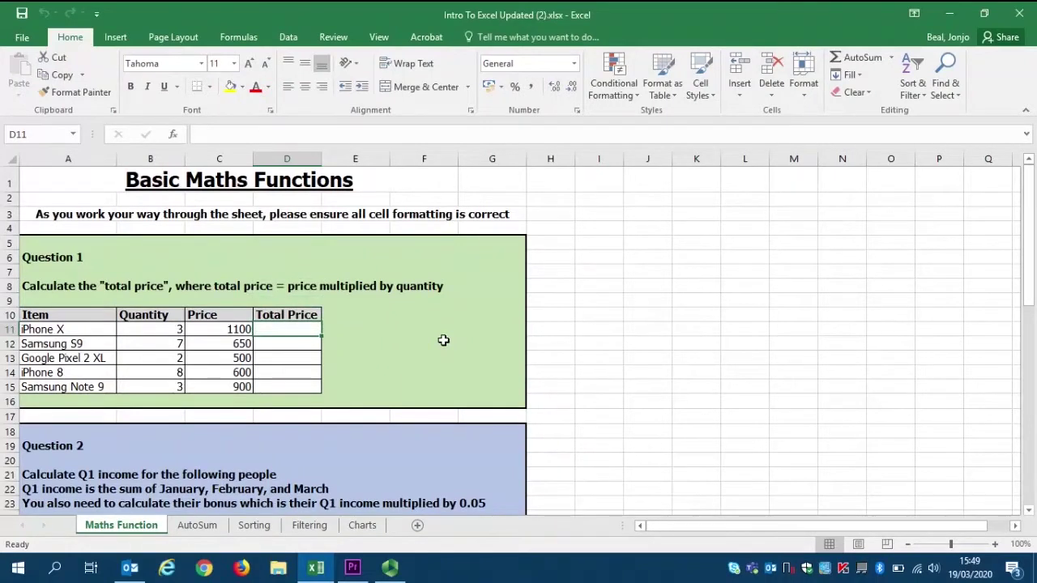
key("Left")
key("Left")
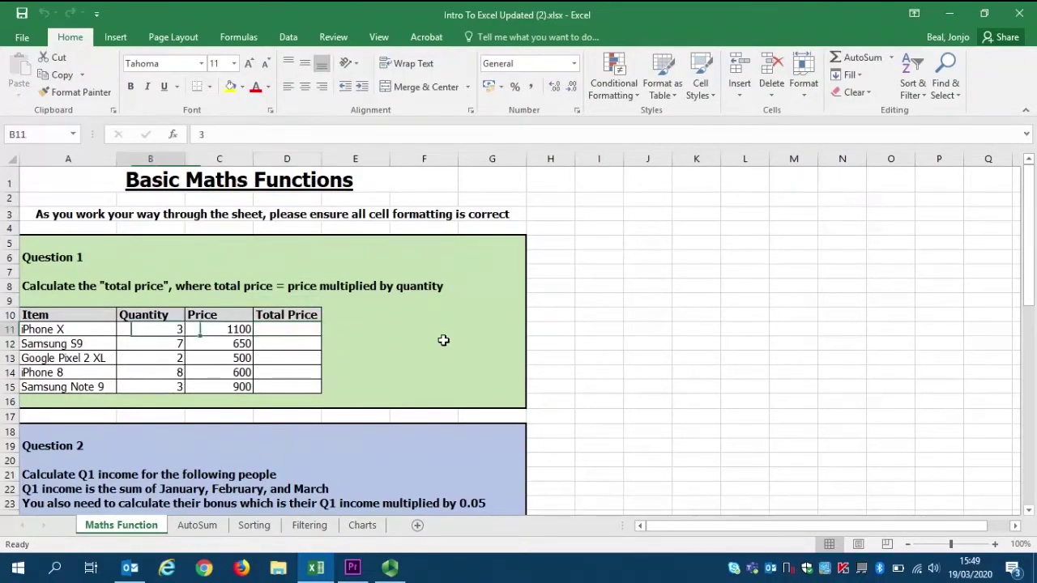
key("Right")
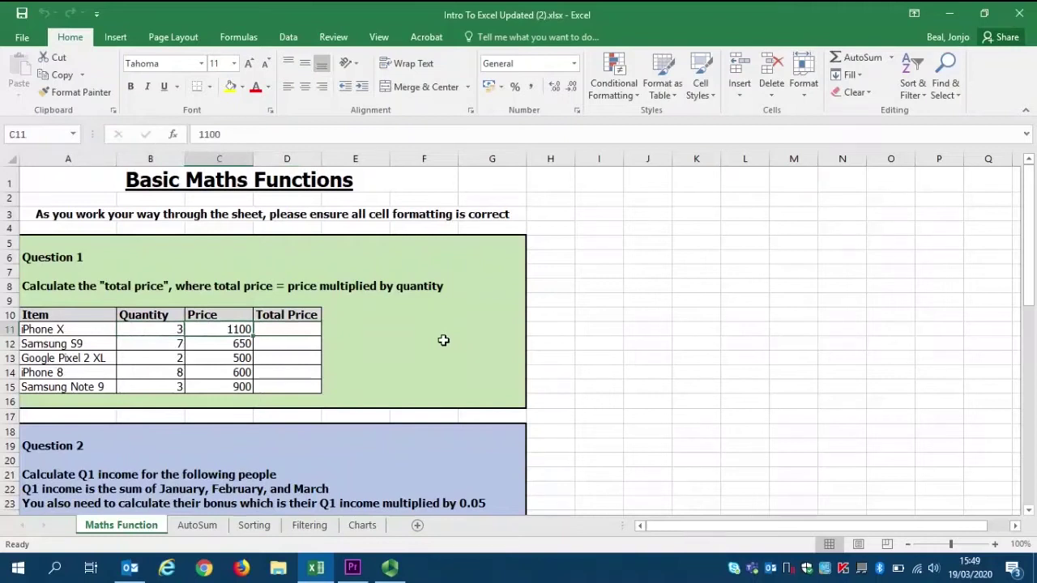
key("Right")
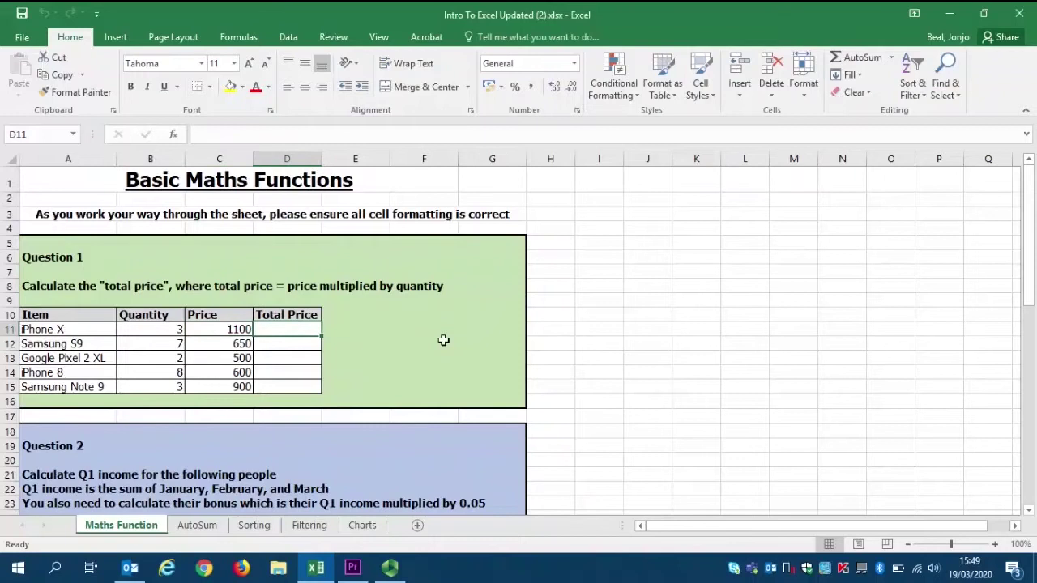
type("=")
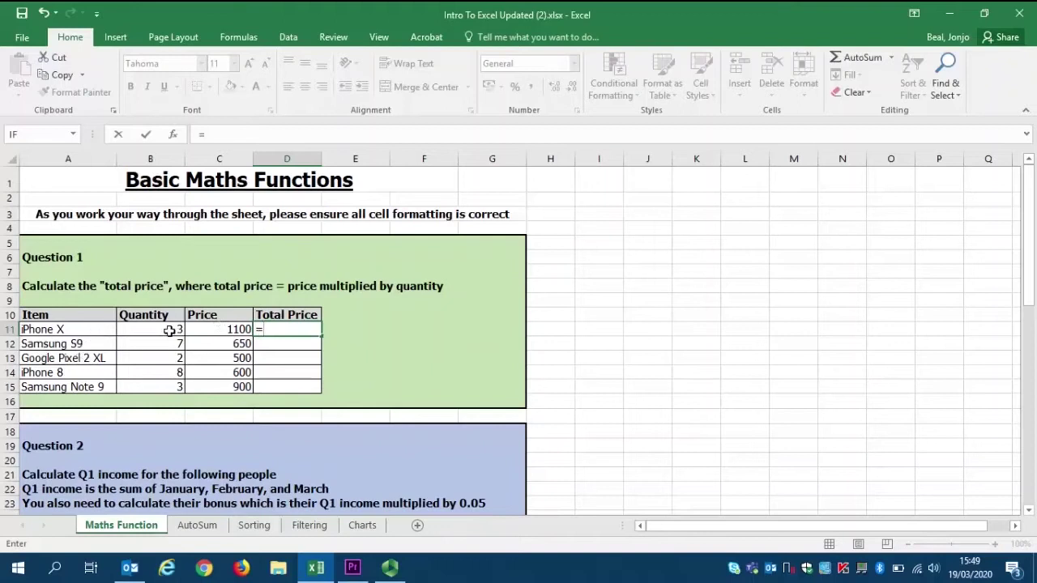
type("3*1100")
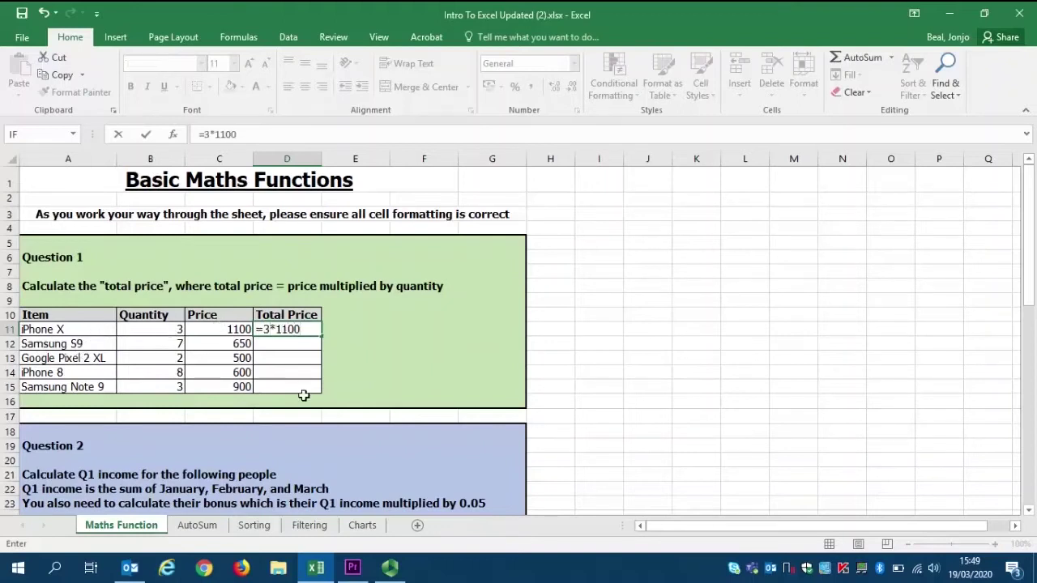
key("BackSpace")
key("BackSpace")
key("BackSpace")
key("BackSpace")
key("BackSpace")
key("BackSpace")
Step: Complete the iPhone X total price formula in D11 as =B11*C11, using references to its quantity and price cells
left_click(180, 334)
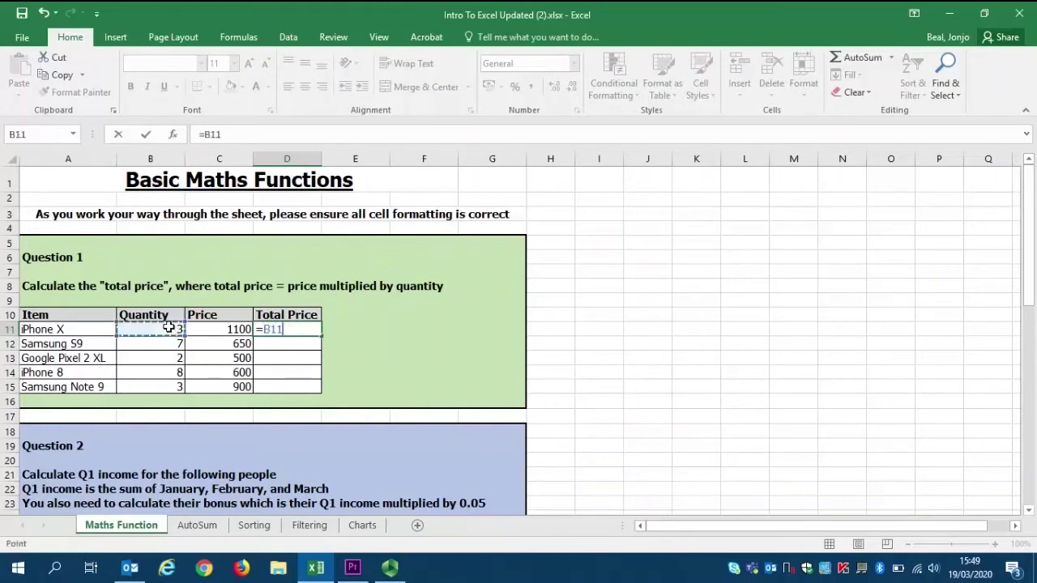
type("*")
left_click(212, 332)
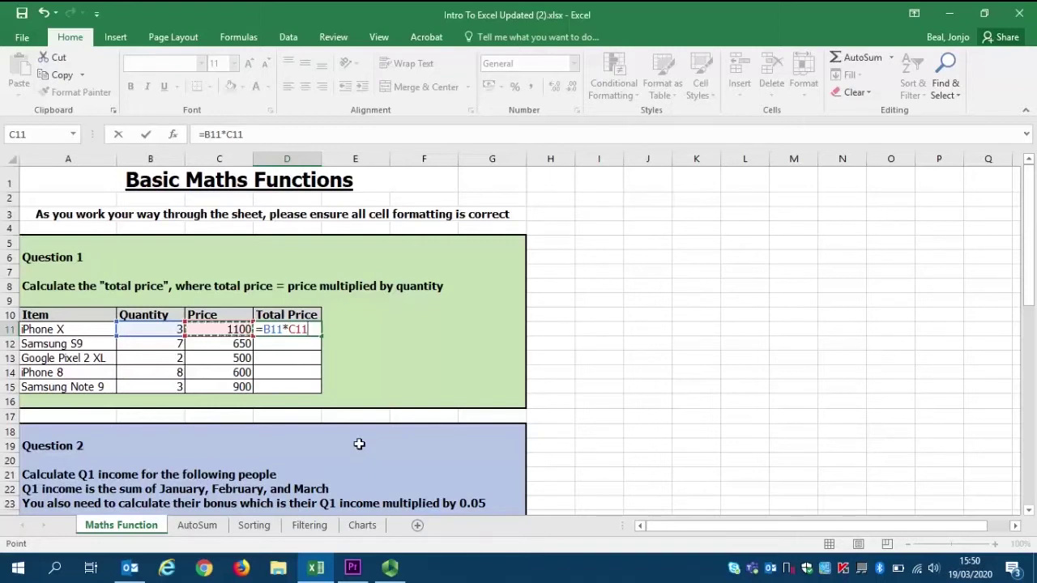
left_click(285, 329)
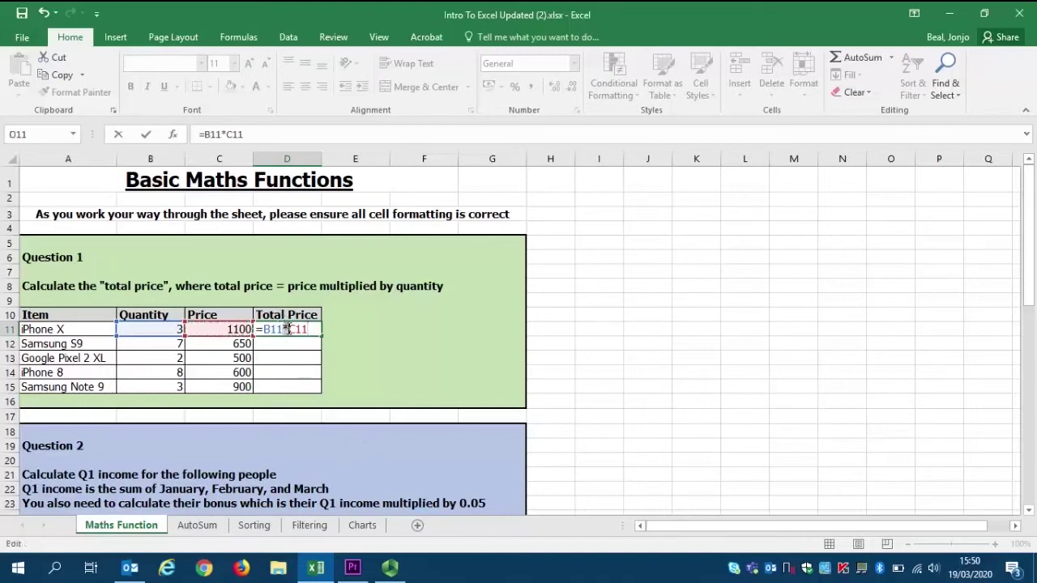
type("x")
key("BackSpace")
type("*")
key("Return")
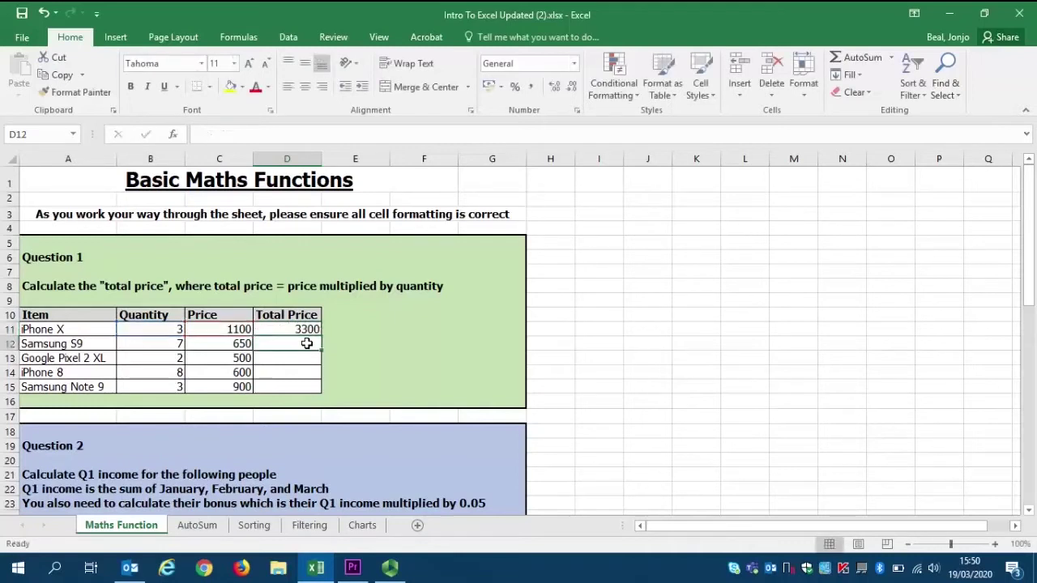
Step: Fill the Total Price formula from D11 down through D15 for the remaining items
left_click(299, 317)
left_click(300, 327)
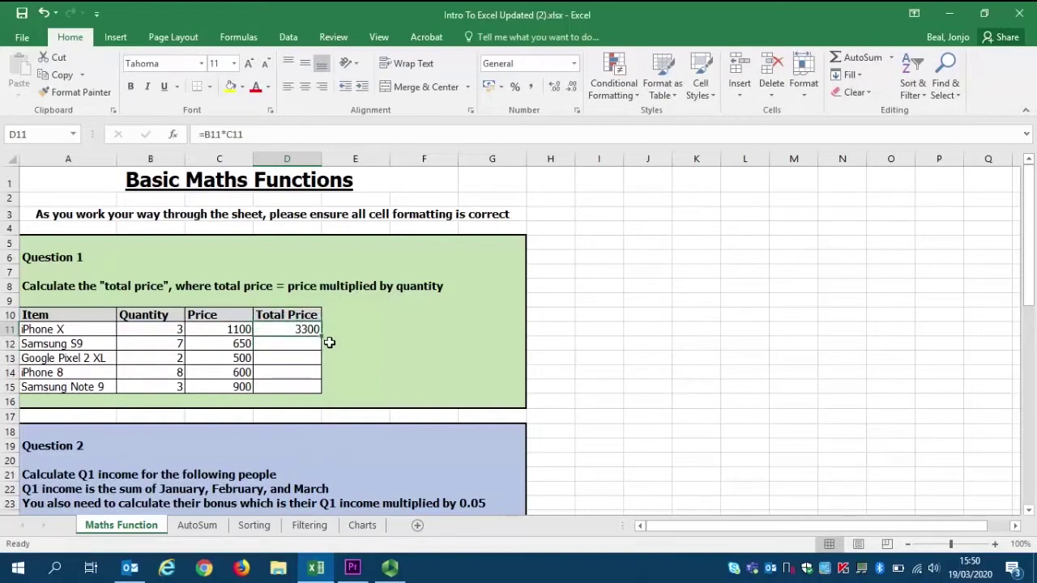
left_click_drag(323, 337, 318, 392)
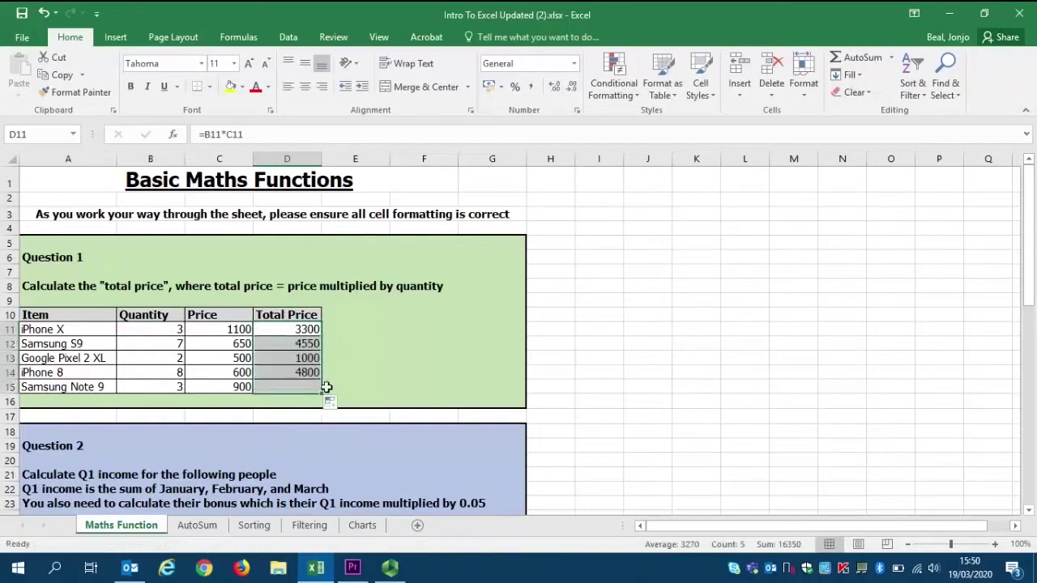
Step: Check the formula in each Total Price cell from D11 to D15 to see which row's quantity and price it references
left_click(300, 325)
key("Down")
key("Down")
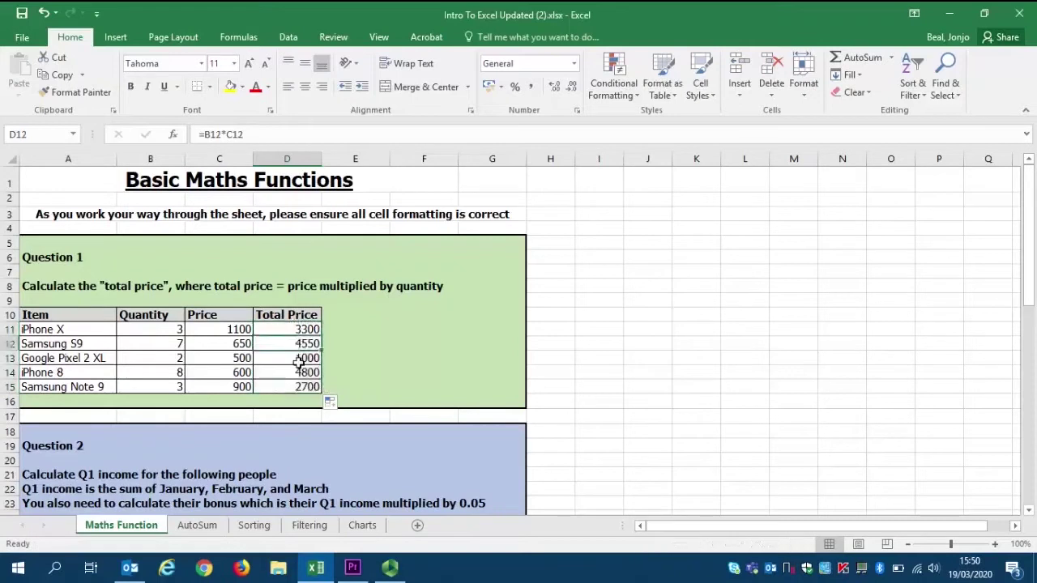
left_click(303, 330)
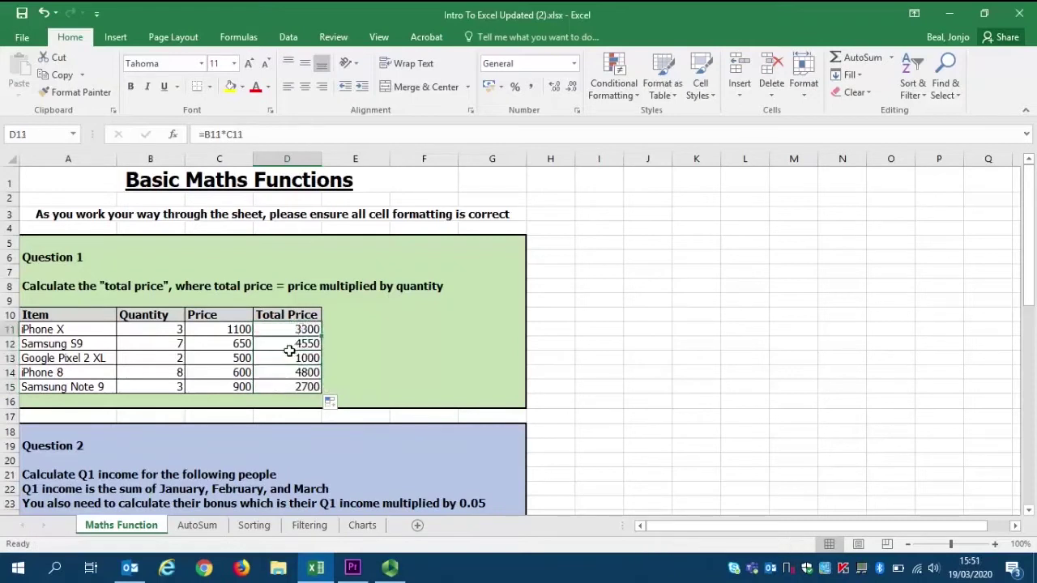
left_click(298, 344)
left_click(303, 358)
left_click(306, 373)
left_click(306, 387)
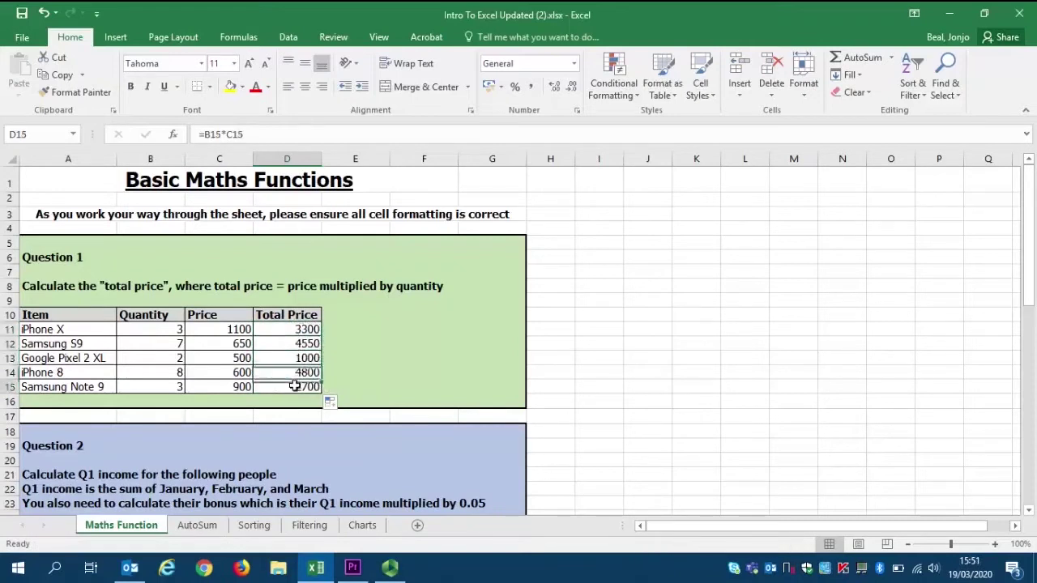
left_click(296, 332)
left_click(297, 345)
left_click(297, 358)
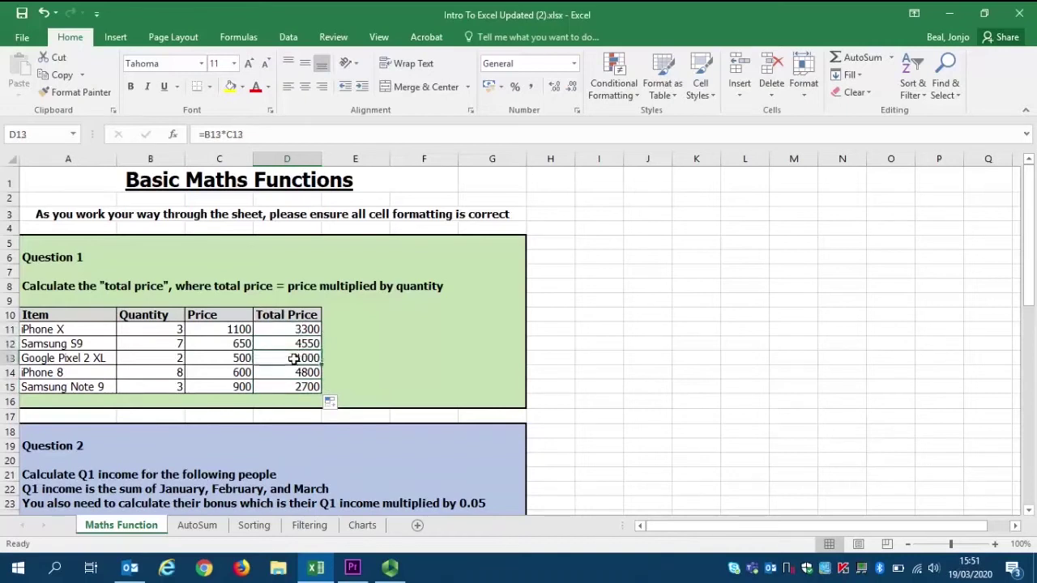
left_click(294, 372)
key("Down")
key("Up")
key("Up")
key("Up")
key("Up")
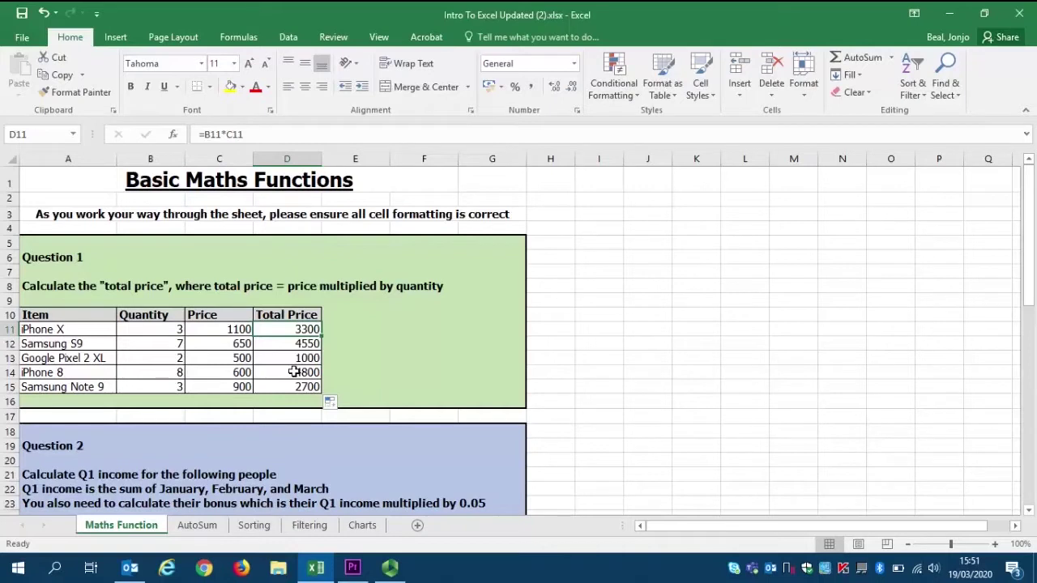
Step: Calculate the first employee's Q1 income in E26 of Question 2 with the formula =B26+C26+D26
left_click_drag(1025, 212, 1025, 308)
left_click(360, 320)
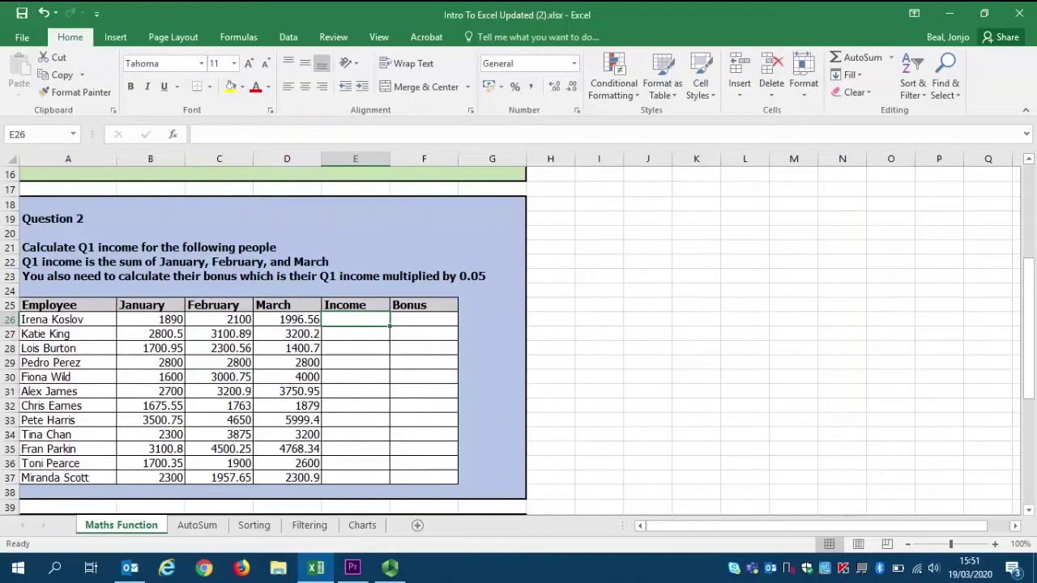
type("=")
key("Left")
key("Left")
key("Left")
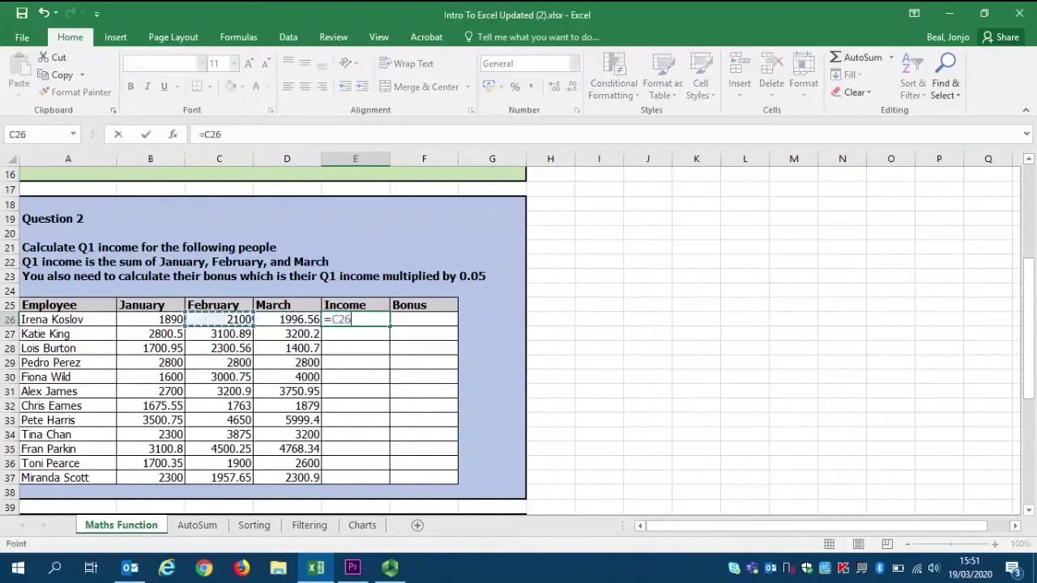
type("+")
key("Left")
key("Left")
type("+")
key("Left")
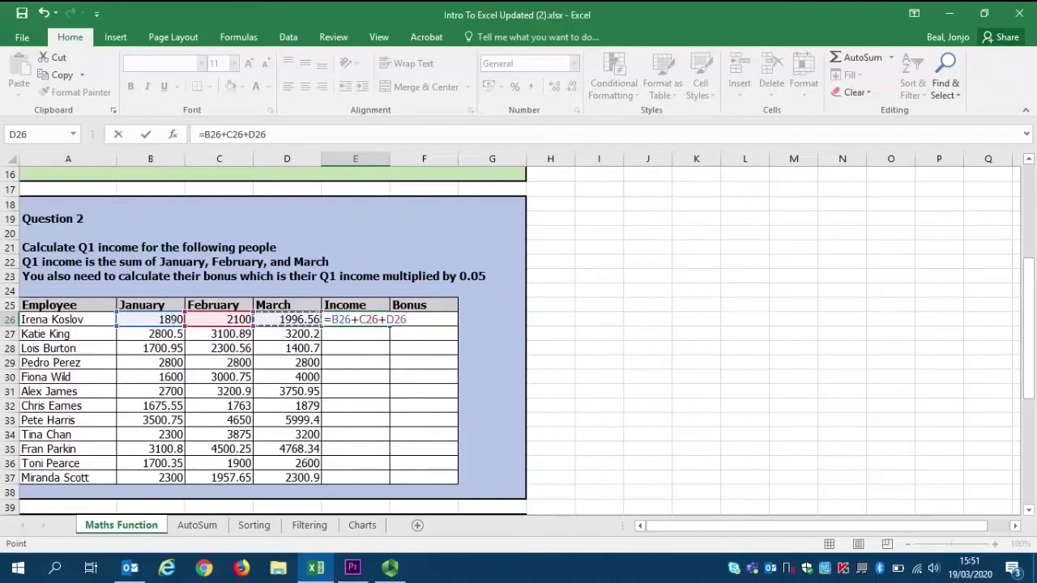
key("Return")
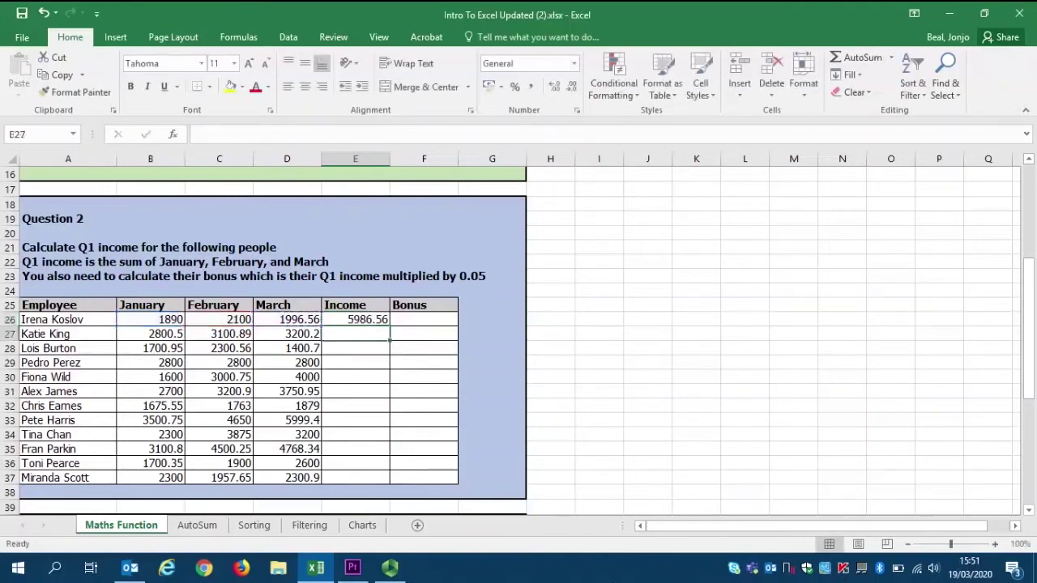
Step: Fill the Income formula from E26 down through E37 and check several of the copied formulas
left_click(361, 319)
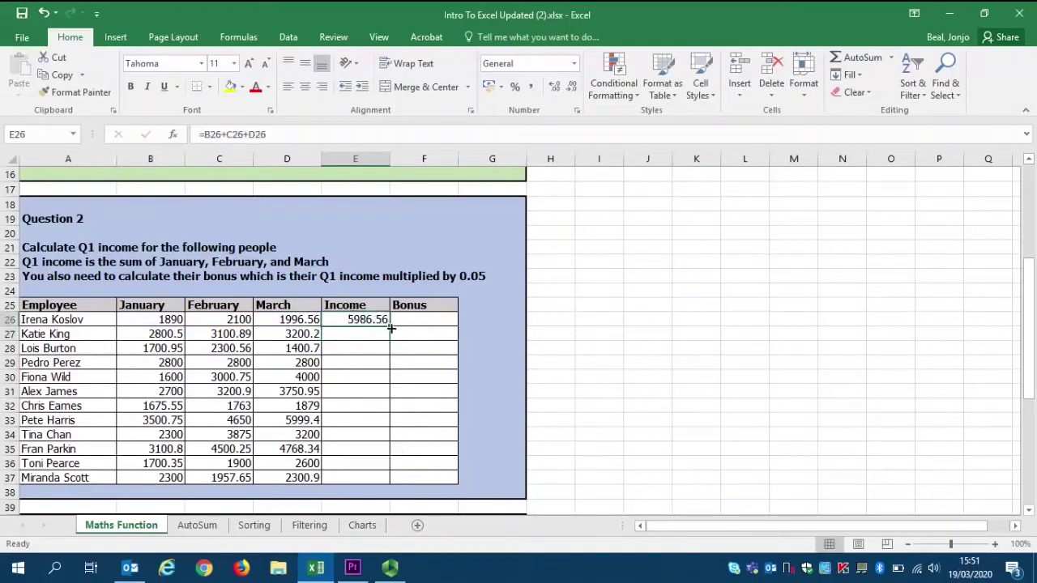
double_click(390, 327)
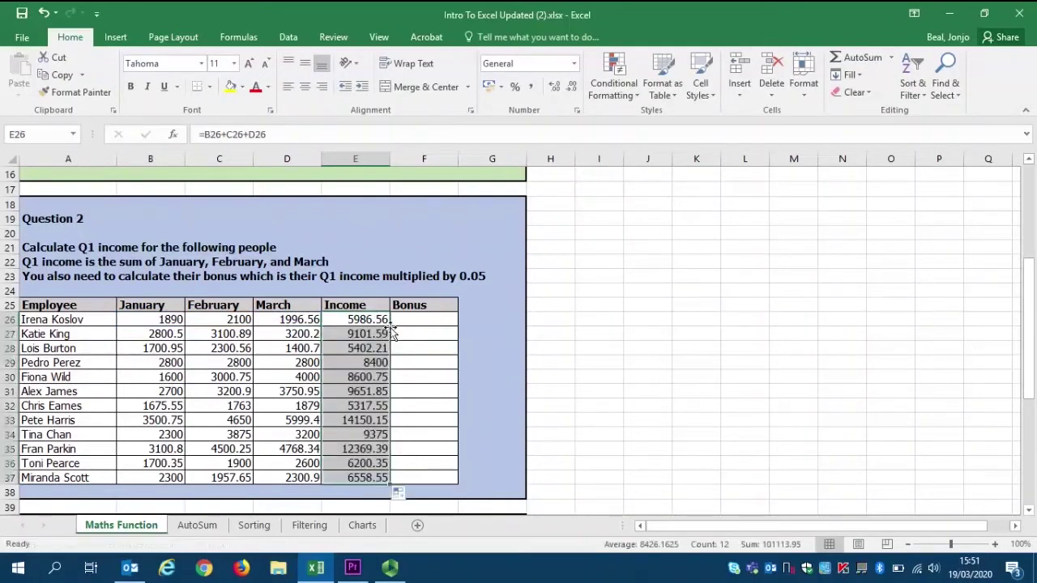
left_click(371, 324)
left_click(370, 334)
left_click(370, 348)
left_click(369, 373)
Step: Calculate the first employee's bonus in F26 with the formula =E26*0.05 and fill it down through F37
left_click(414, 319)
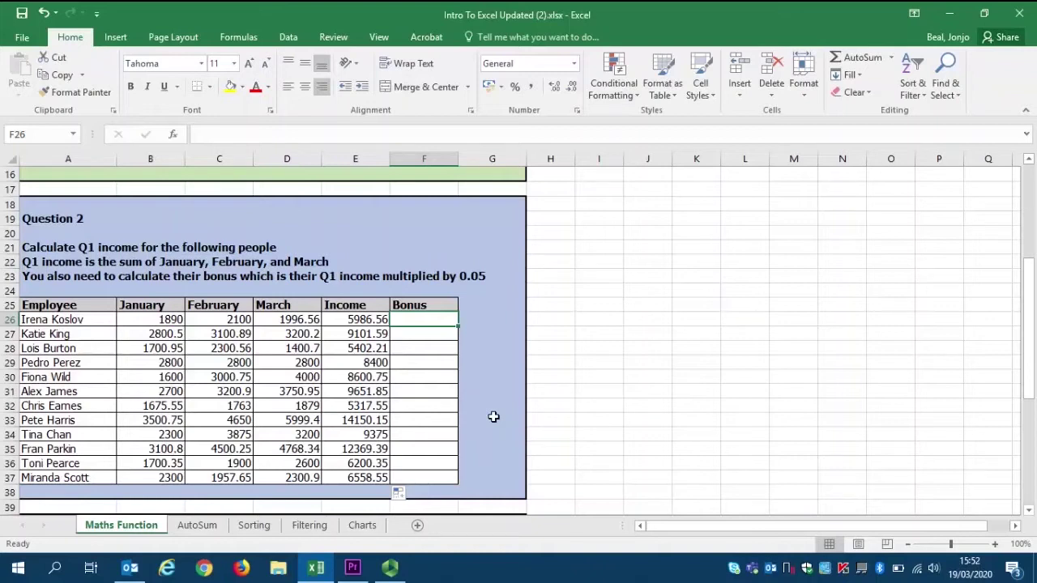
key("Left")
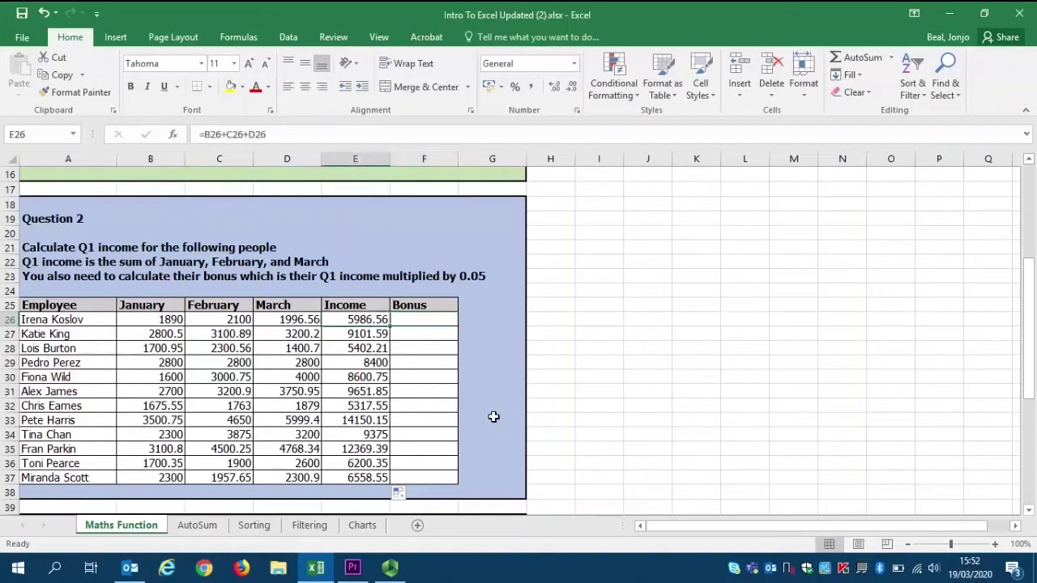
key("Right")
type("=")
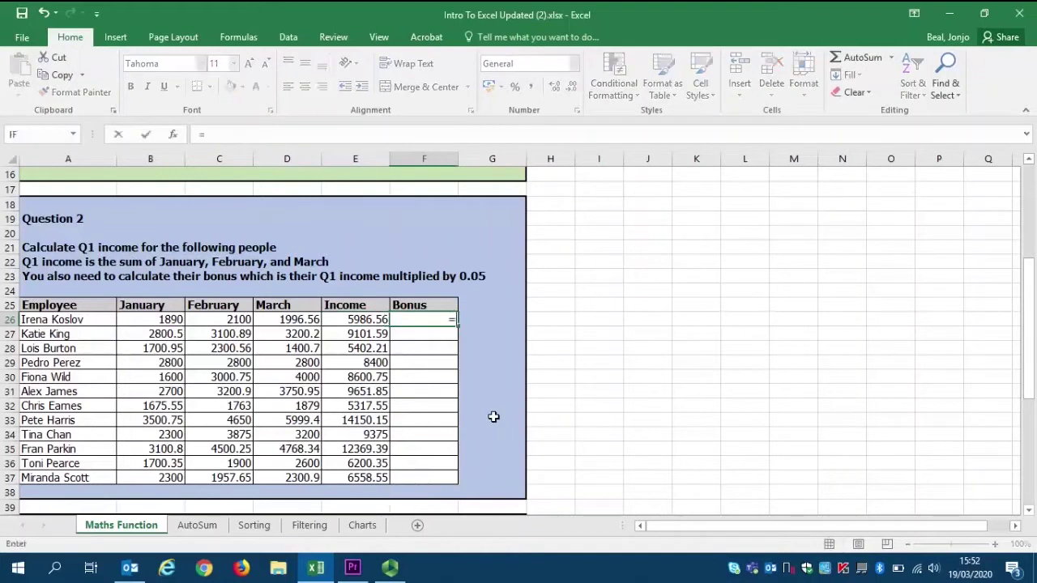
key("Left")
type("*")
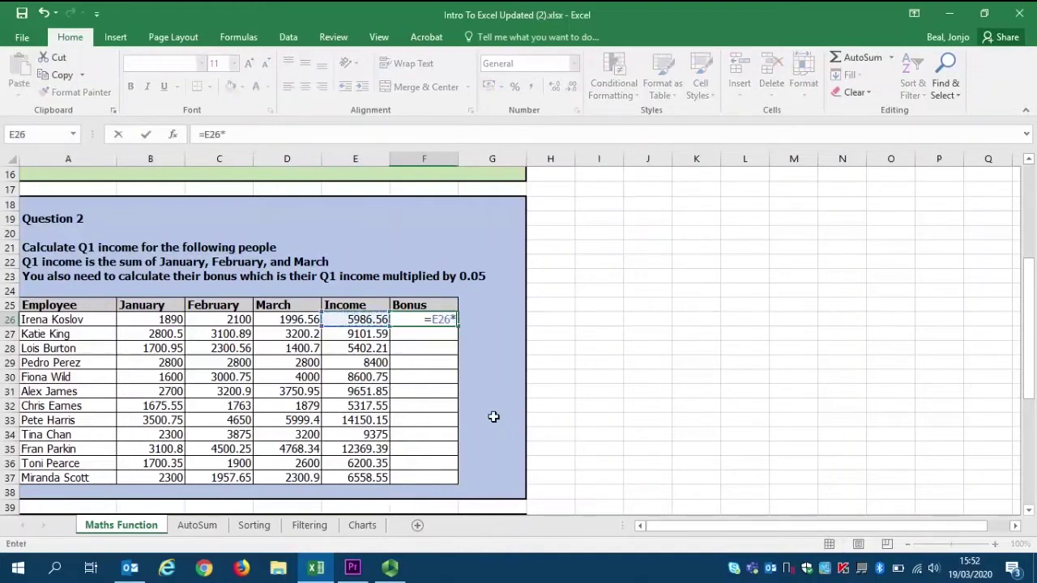
type("0.05")
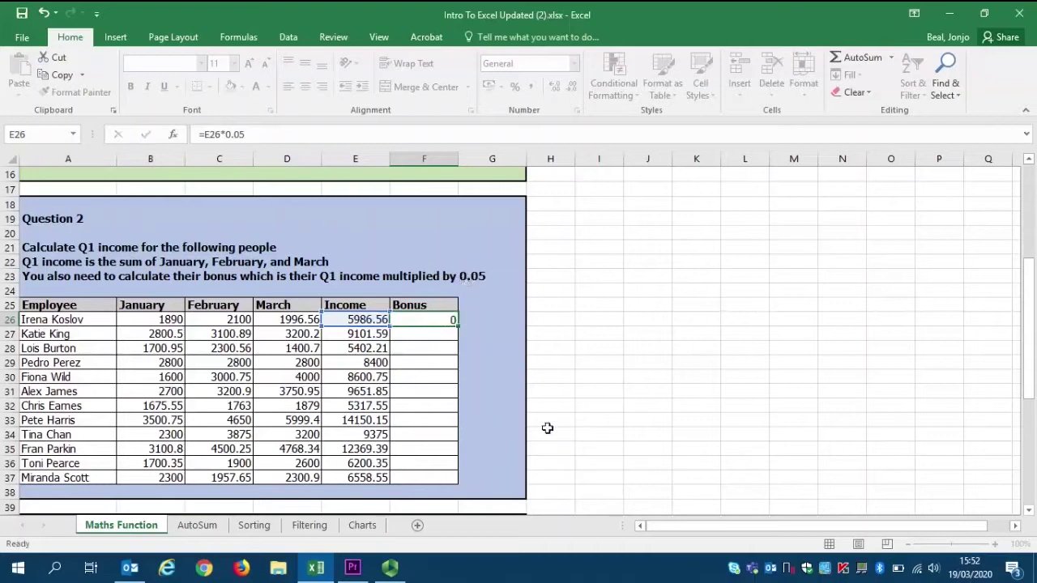
key("Return")
left_click(435, 319)
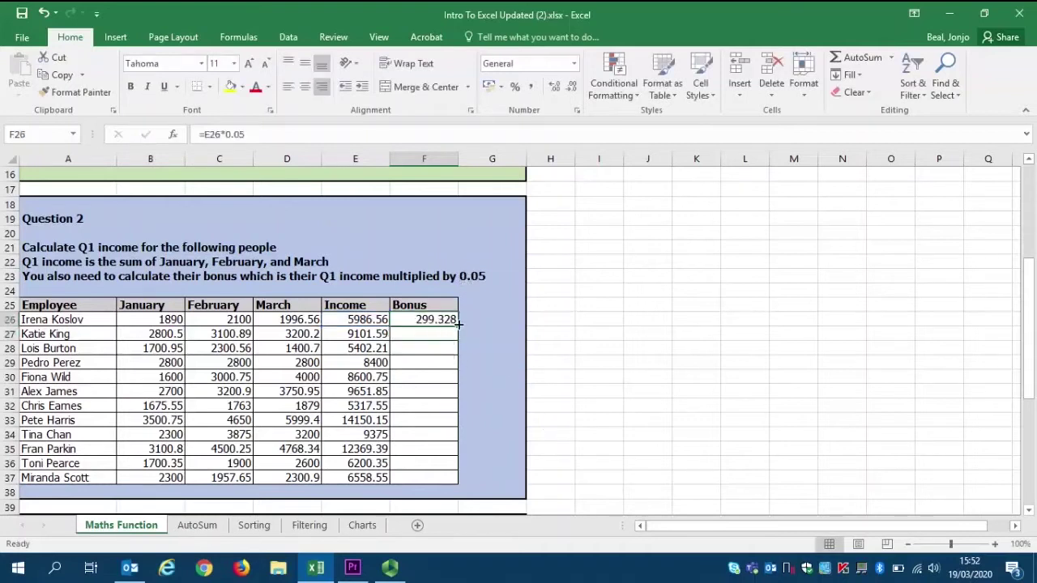
double_click(457, 326)
Step: Go through the Bonus cells from F26 to F37 and back, checking each formula, and return to the start of the sheet
key("Down")
key("Down")
key("Down")
key("Down")
key("Down")
key("Down")
key("Down")
key("Down")
key("Down")
key("Down")
key("Down")
key("Down")
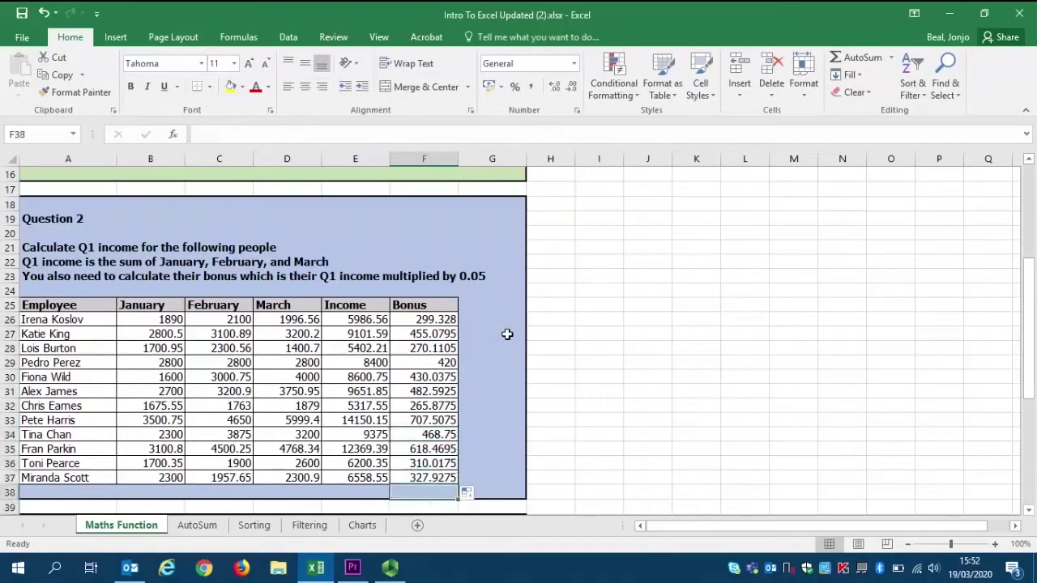
key("Up")
key("Up")
key("Up")
key("Up")
key("Up")
key("Up")
key("Up")
key("Up")
key("Up")
key("Up")
key("Up")
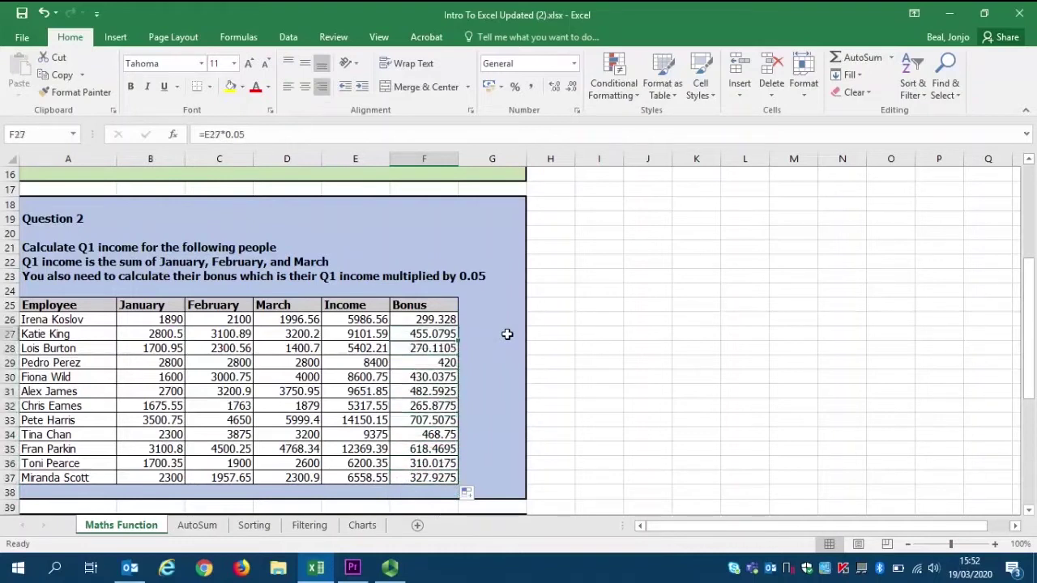
key("Up")
key("Up")
key("Up")
key("ctrl+Home")
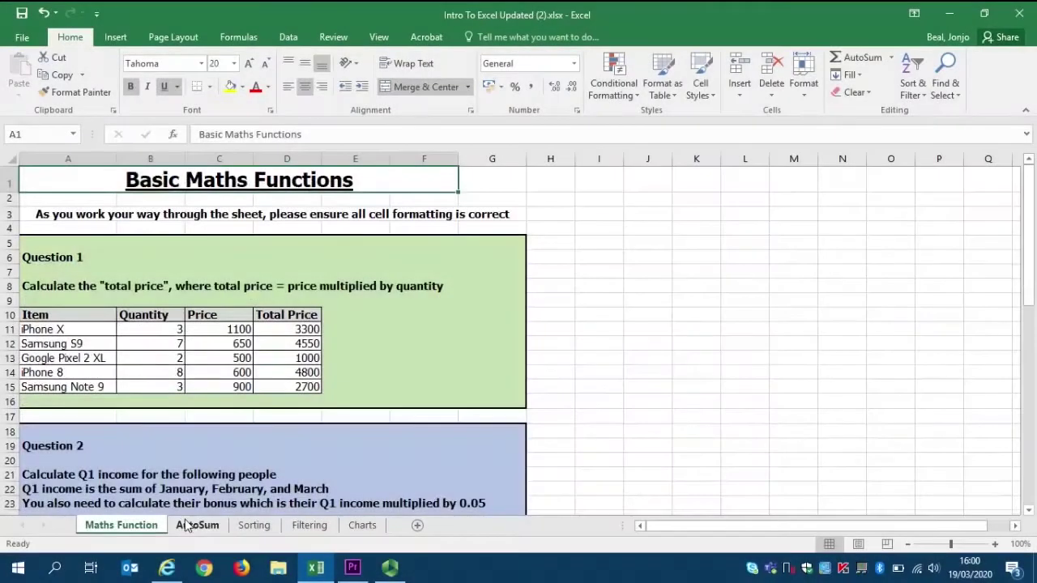
Step: Revisit Question 2 on the Maths Function sheet and inspect the first formulas in the Bonus column
left_click(187, 525)
left_click(151, 525)
left_click_drag(1029, 186, 1029, 275)
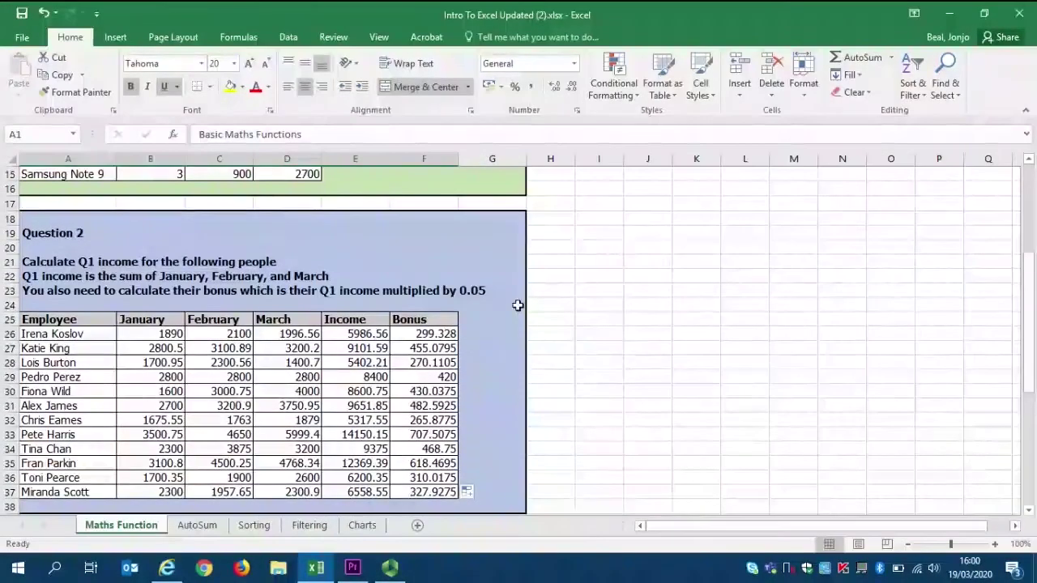
left_click(446, 322)
left_click(438, 335)
left_click(432, 349)
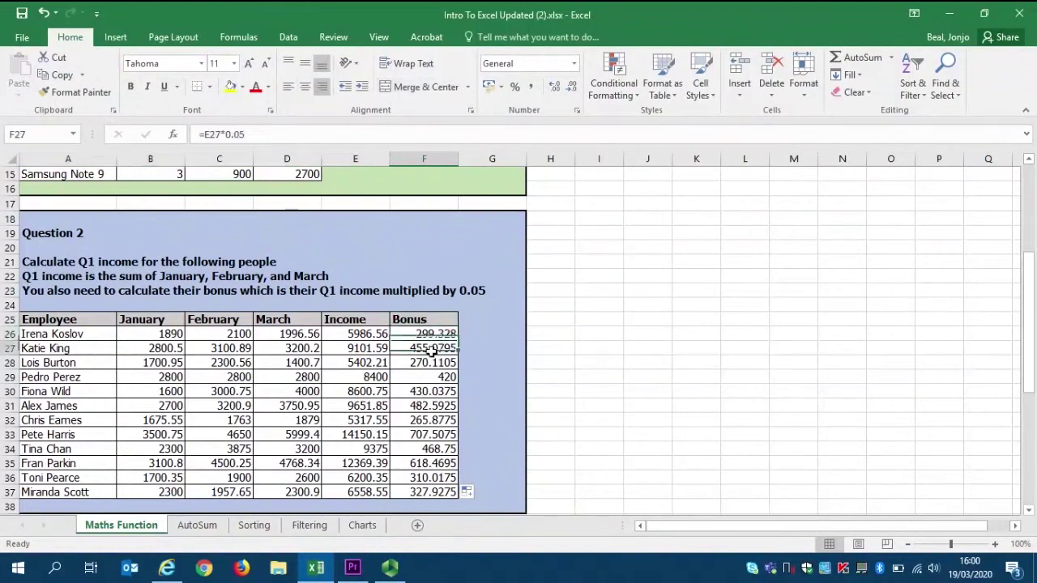
Step: Inspect further Bonus formulas in F28 and F29, and return to the first bonus in F26
left_click(430, 363)
left_click(430, 377)
left_click(431, 334)
Step: Switch to the AutoSum sheet and select the Units sold figures B12:B21 in Question 1
left_click(195, 528)
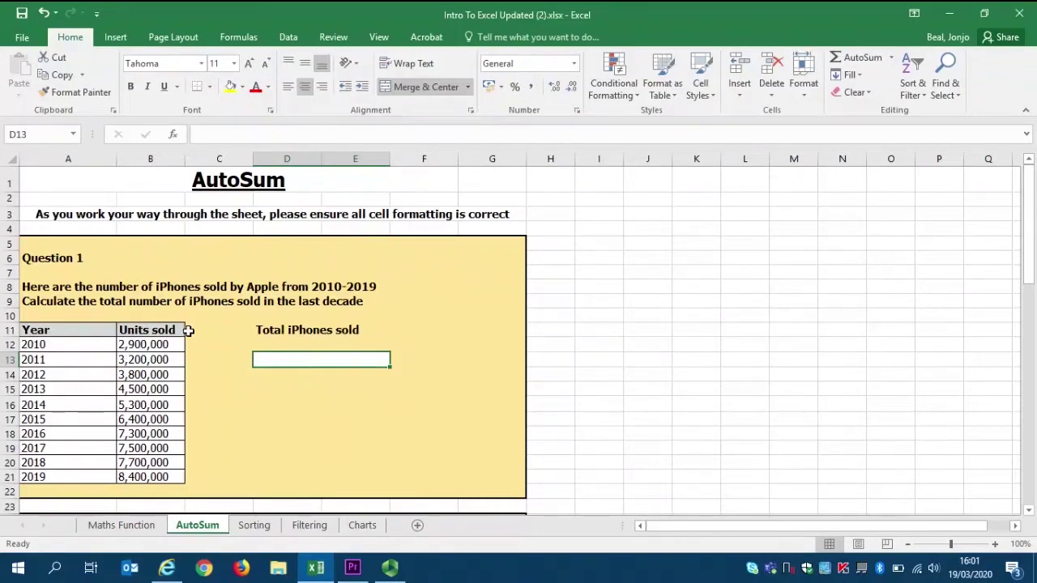
left_click_drag(153, 344, 143, 478)
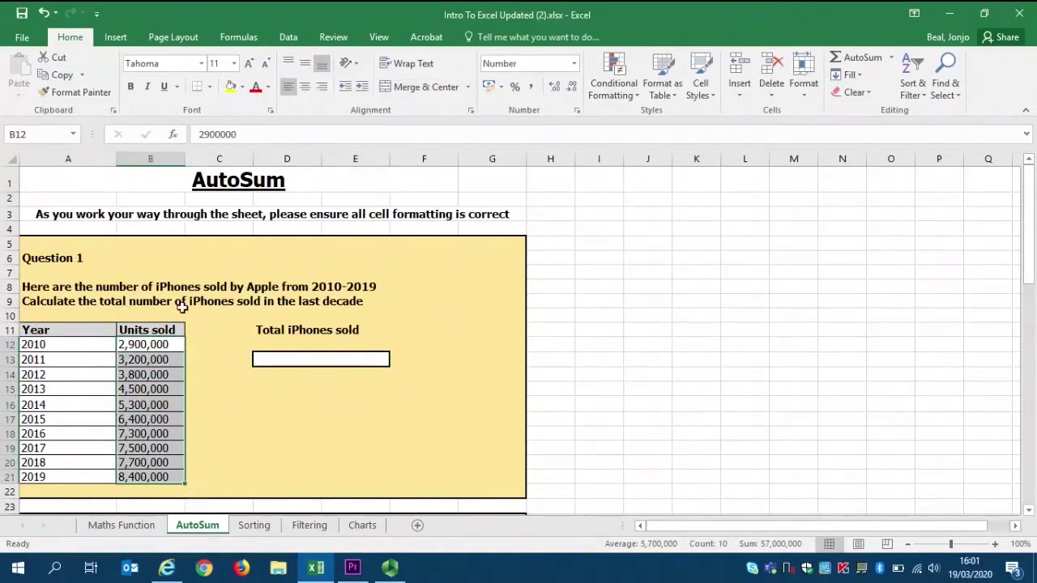
left_click(154, 344)
left_click_drag(153, 344, 136, 477)
Step: Start totalling iPhone sales in D13 by adding individual Units sold cells from B12 onwards, as in =B12+B13+B14+B15+B16+B17
left_click(293, 362)
type("=")
left_click(140, 344)
type("+")
key("Down")
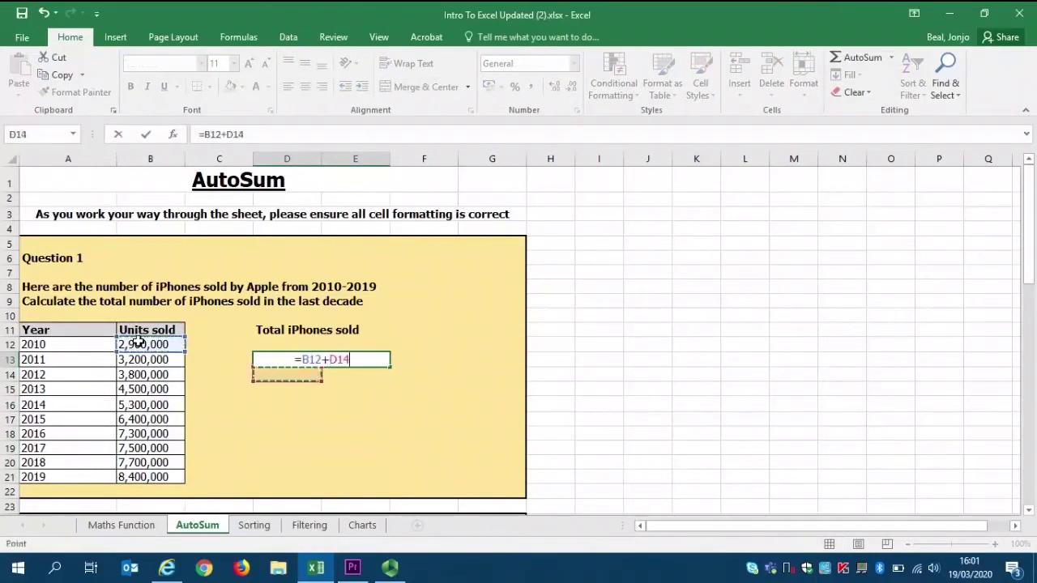
left_click(135, 358)
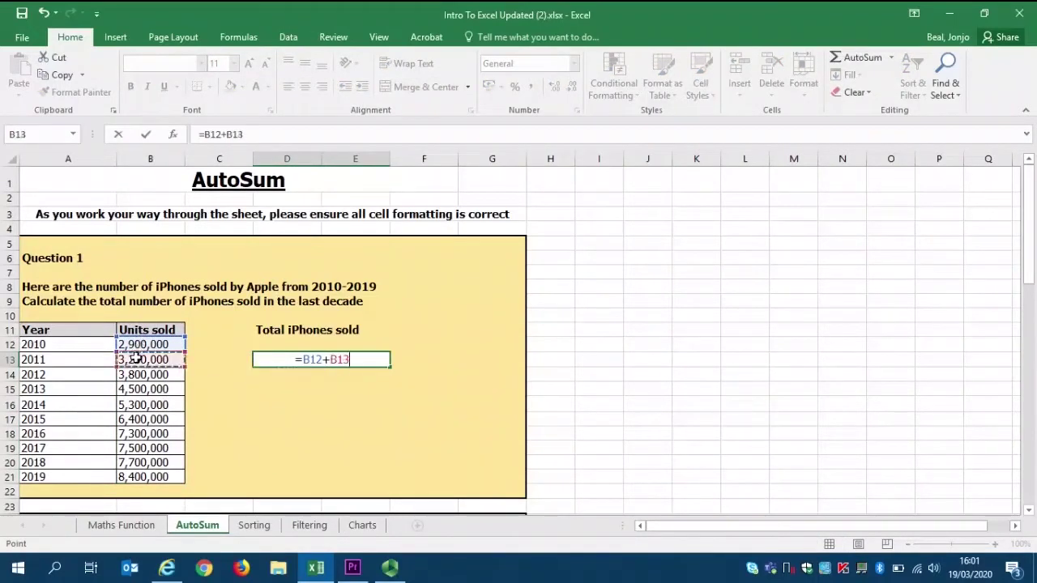
type("+")
left_click(150, 374)
type("+")
left_click(153, 389)
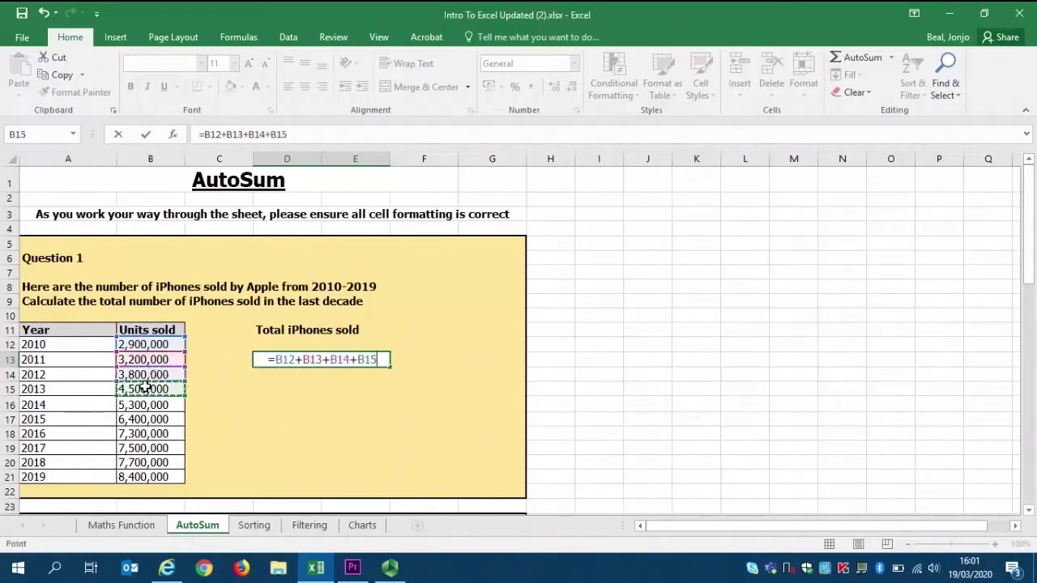
type("+")
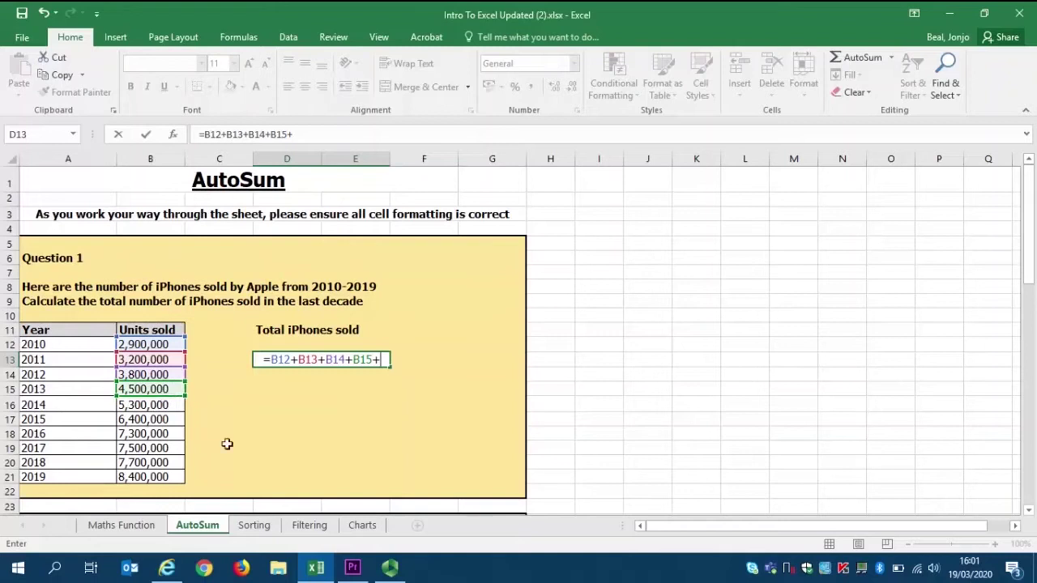
left_click(136, 403)
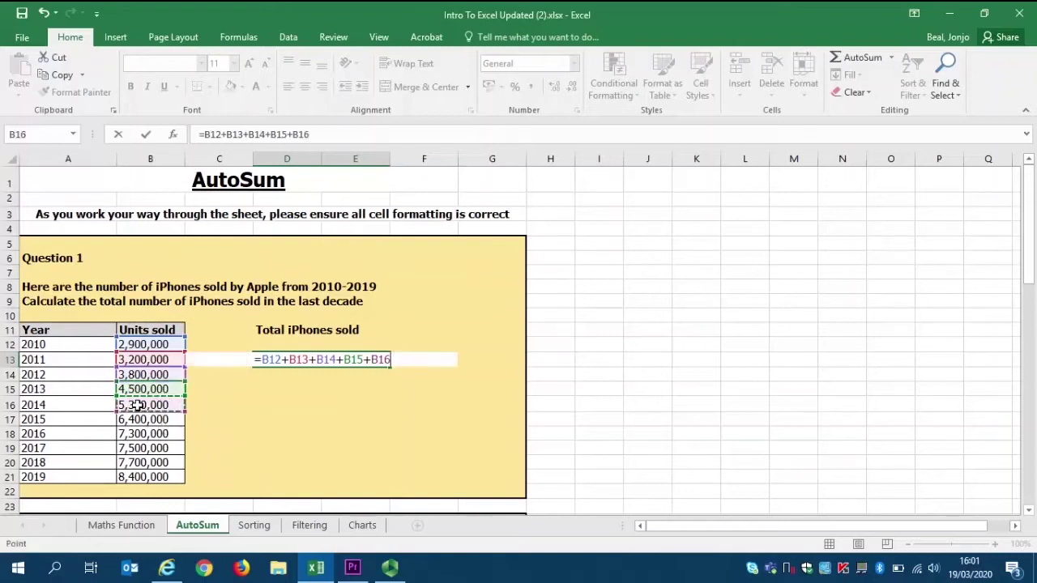
type("+")
left_click(159, 419)
type("+")
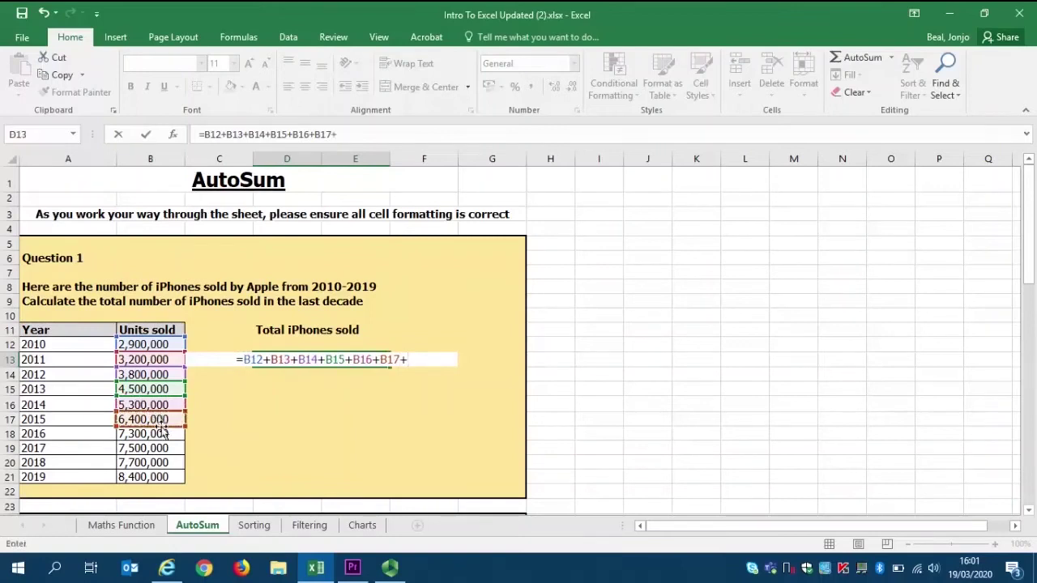
left_click(154, 433)
Step: Erase the cell-by-cell addition in D13 back to the equals sign
key("BackSpace")
key("BackSpace")
key("BackSpace")
key("BackSpace")
key("BackSpace")
key("BackSpace")
key("BackSpace")
key("BackSpace")
key("BackSpace")
key("BackSpace")
key("BackSpace")
key("BackSpace")
key("BackSpace")
key("BackSpace")
key("BackSpace")
key("BackSpace")
key("BackSpace")
key("BackSpace")
key("BackSpace")
key("BackSpace")
key("BackSpace")
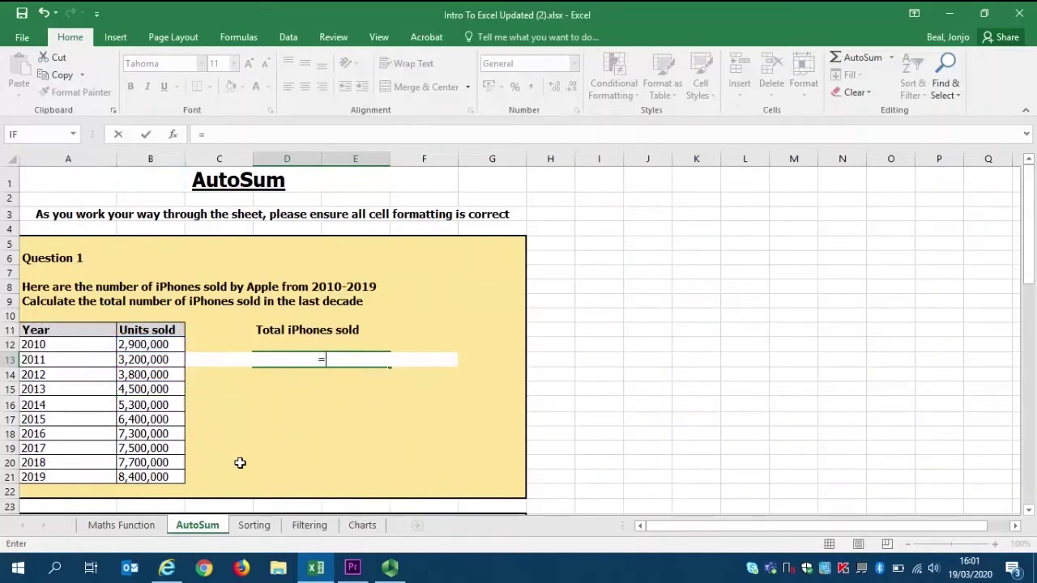
Step: Try to total the Units sold range B12:B21 in D13 with the SUM function
type("SUM")
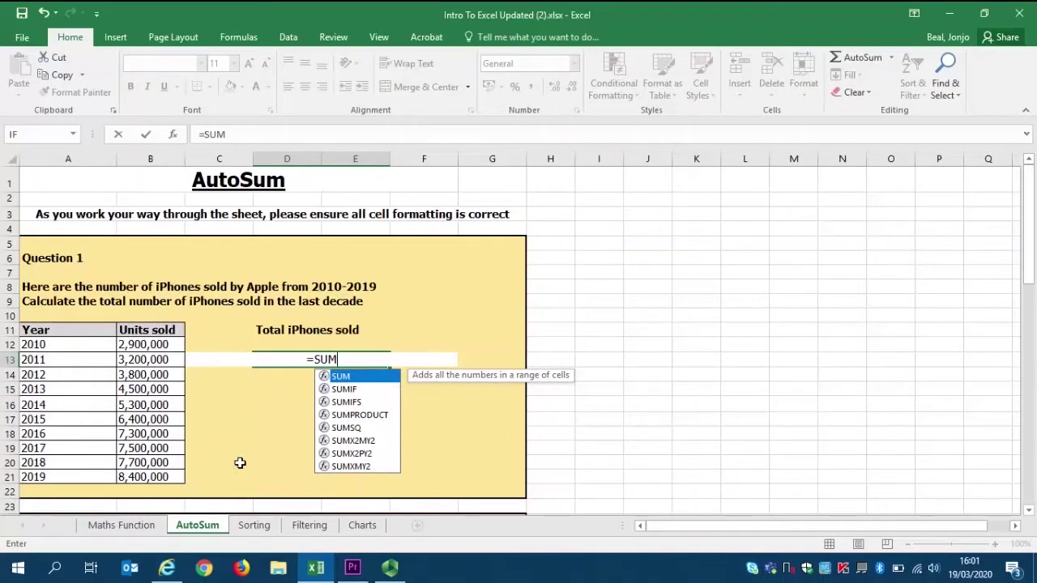
type("(")
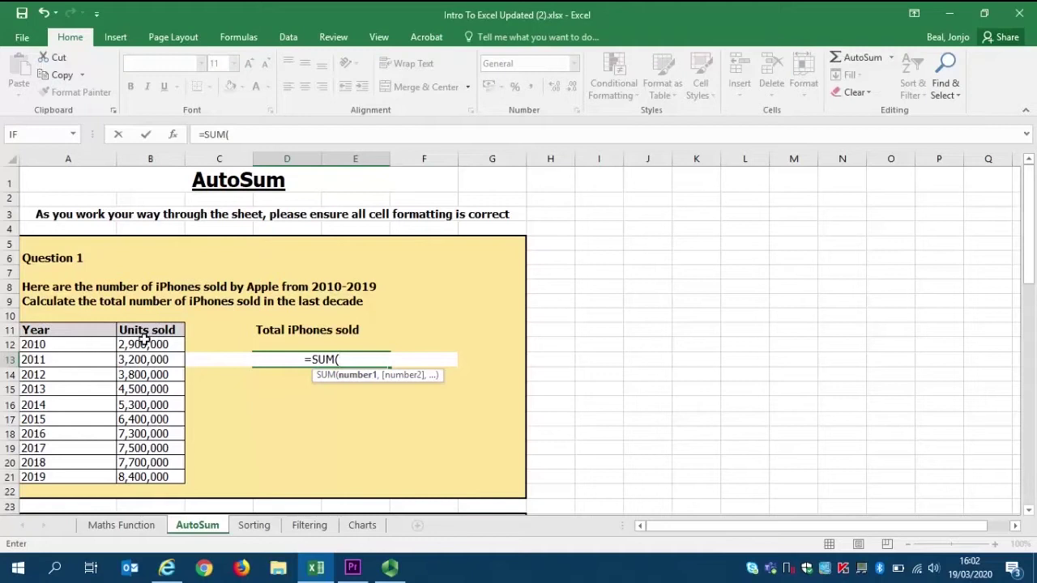
left_click_drag(151, 344, 140, 476)
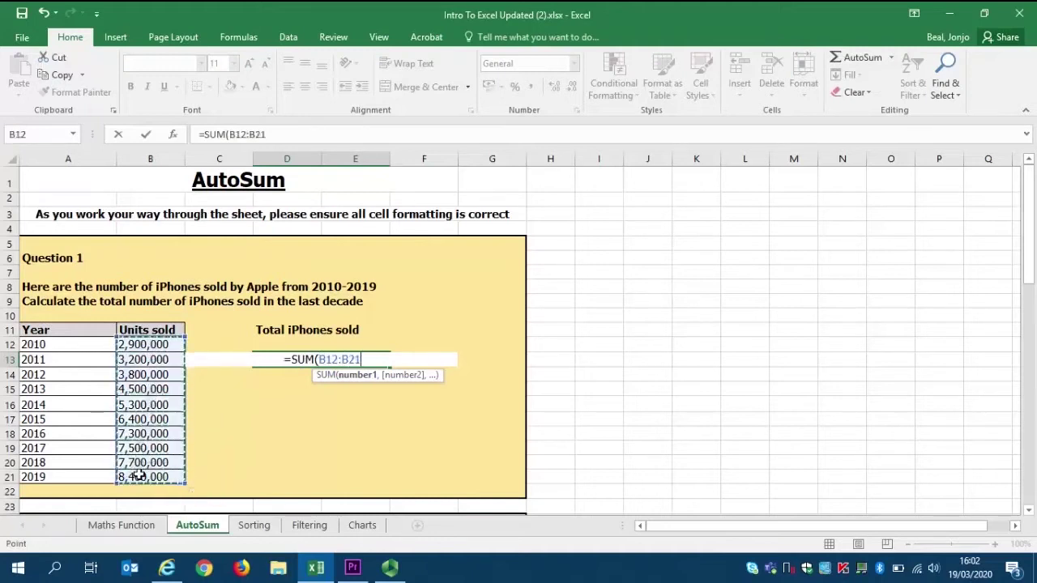
left_click(382, 433)
type(")")
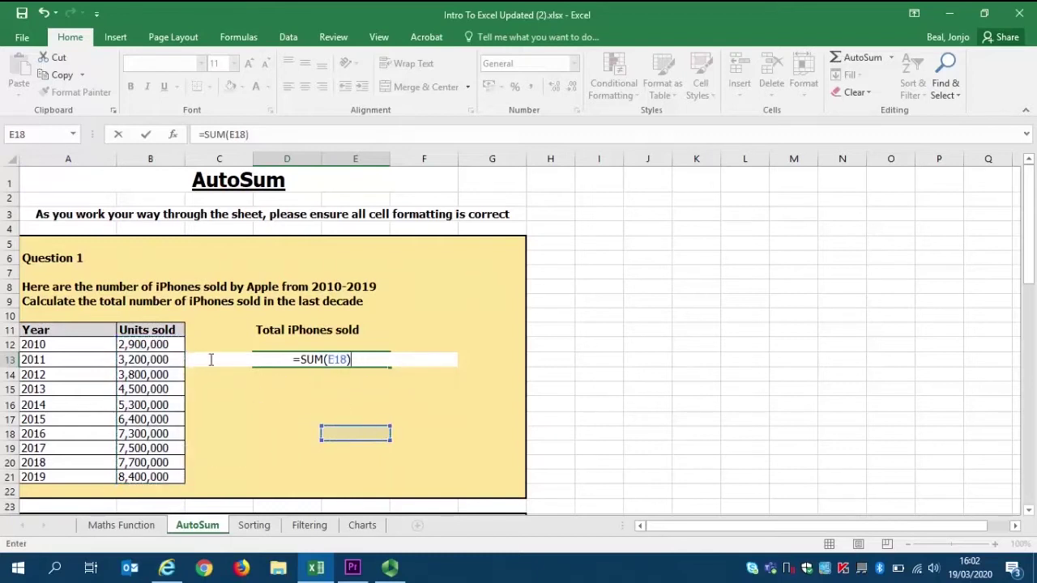
left_click_drag(157, 345, 166, 477)
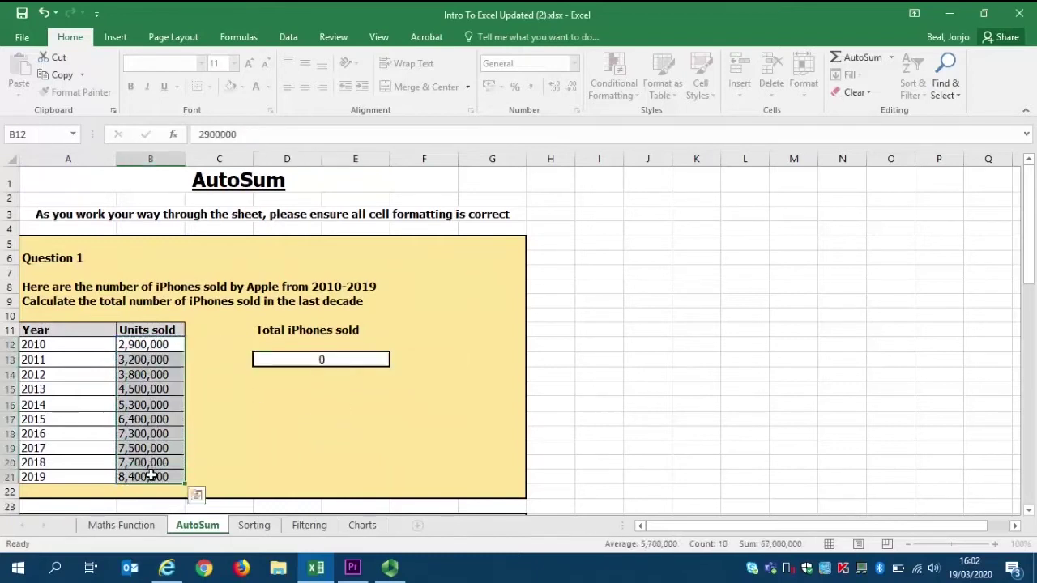
Step: Replace the entry in D13 with a manually written SUM formula over the Units sold range B12:B21
left_click(312, 359)
type("=SUJM")
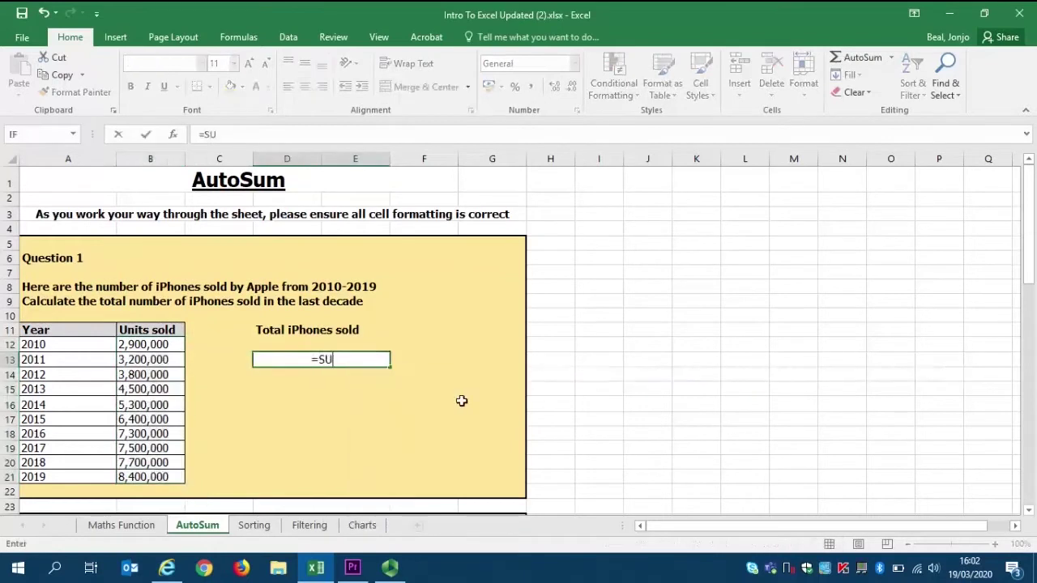
key("BackSpace")
key("BackSpace")
type("M(")
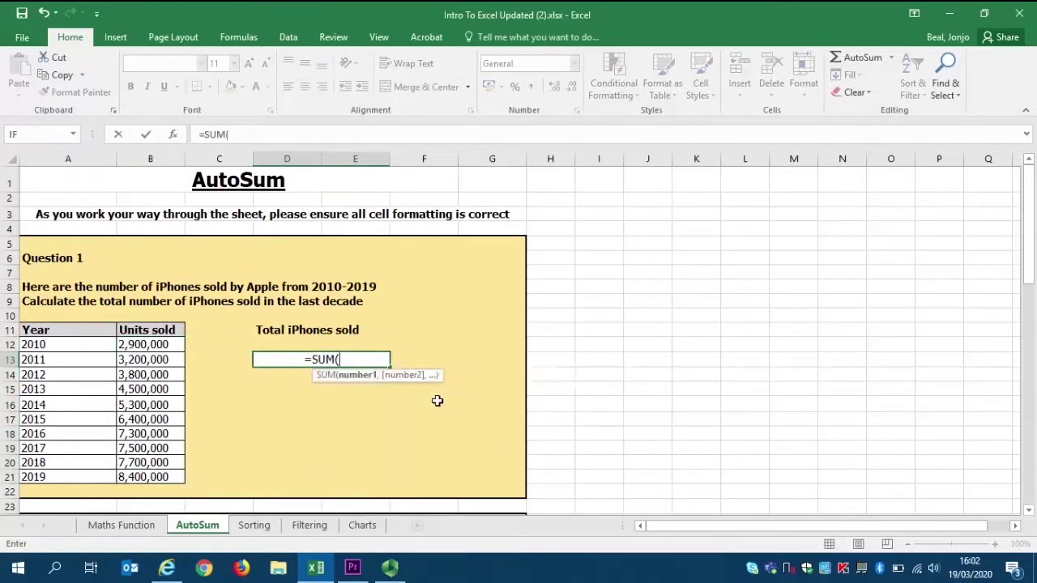
mouse_move(171, 344)
left_mouse_down()
mouse_move(182, 344)
mouse_move(179, 474)
mouse_move(159, 472)
left_mouse_up()
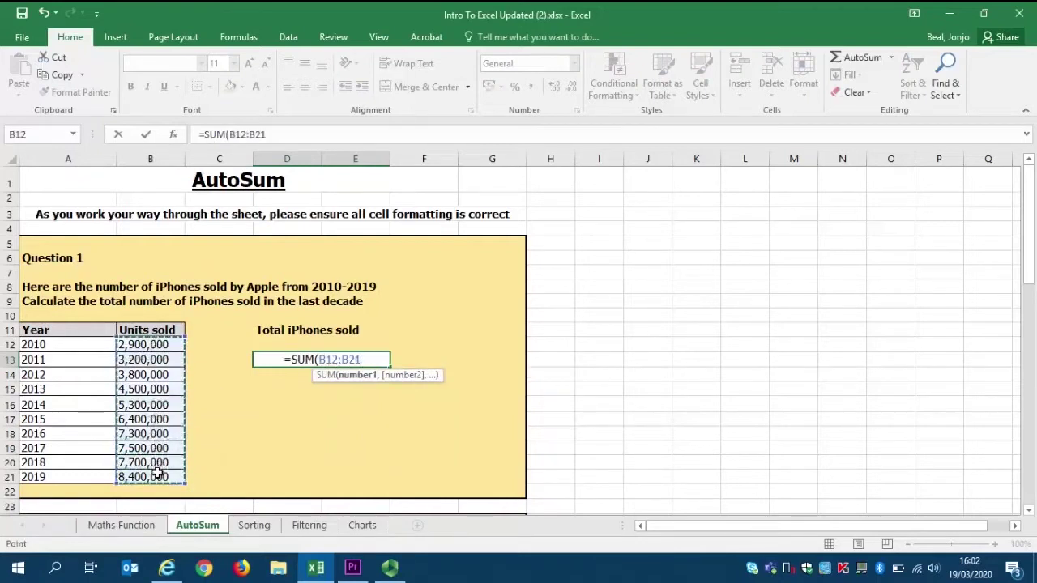
key("Return")
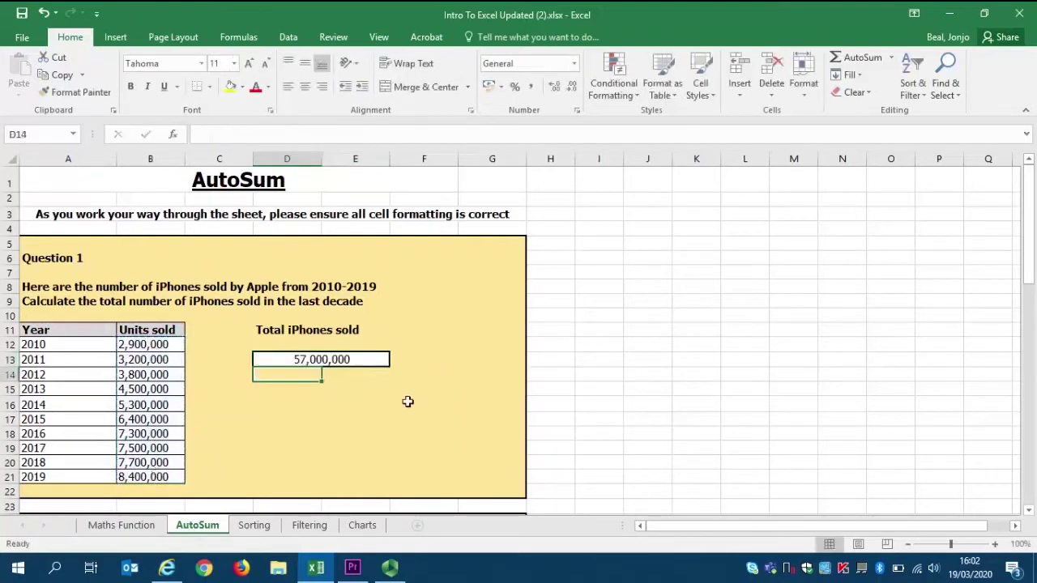
Step: Clear the SUM formula from the Total iPhones sold cell D13
left_click(322, 364)
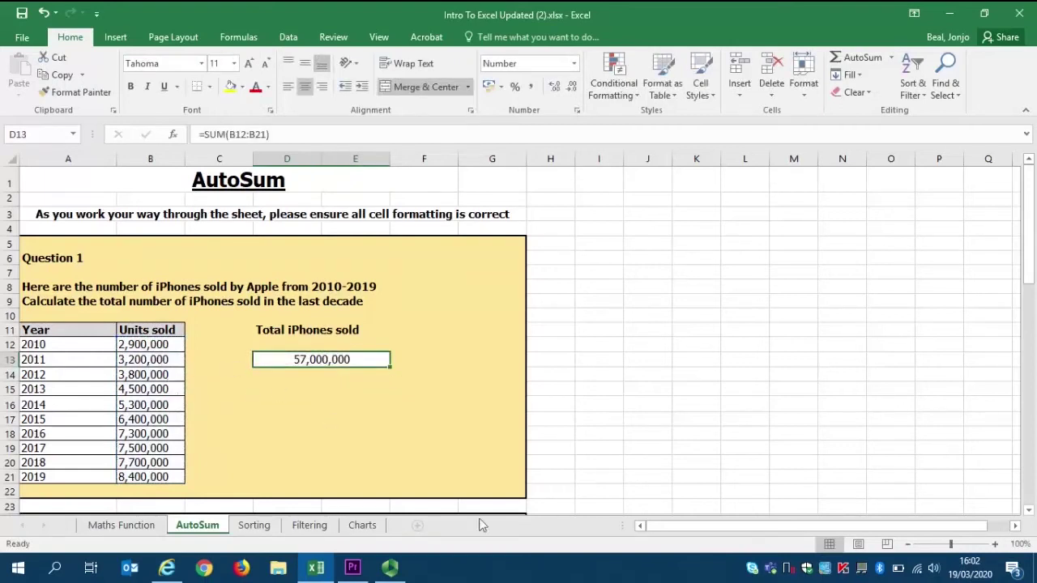
key("Delete")
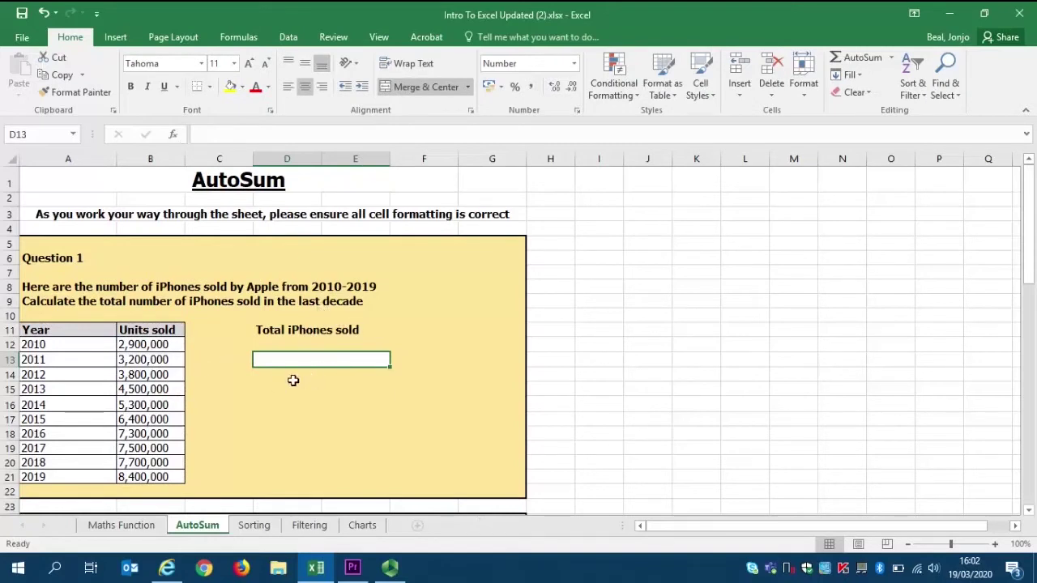
left_click(146, 348)
left_click(305, 368)
left_click(314, 350)
Step: Calculate Total iPhones sold in D13 using Insert Function, choosing SUM with B12:B21 as Number1
left_click(317, 358)
left_click(174, 134)
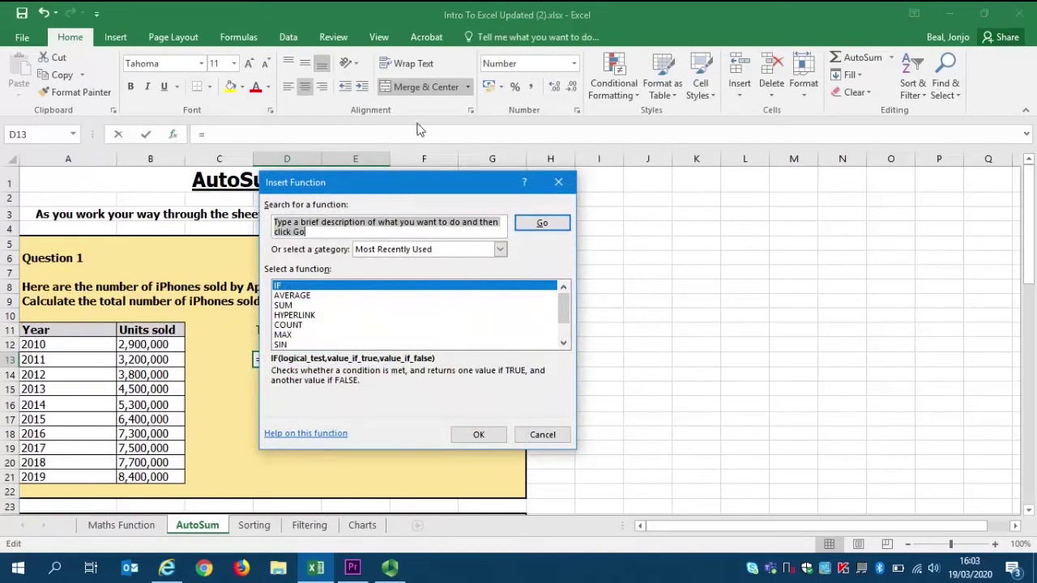
left_click(292, 306)
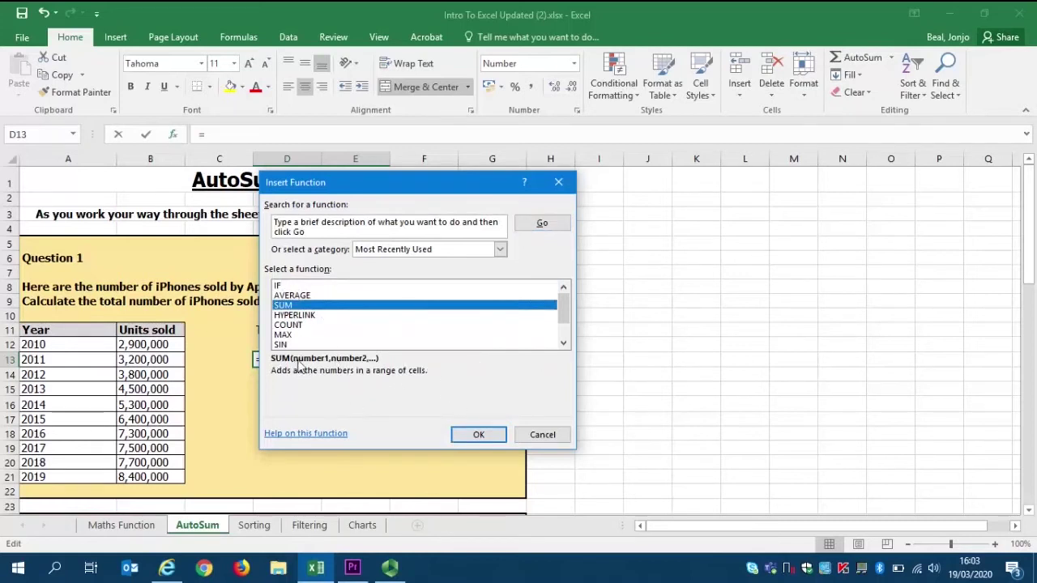
left_click(478, 434)
left_click_drag(341, 202, 614, 189)
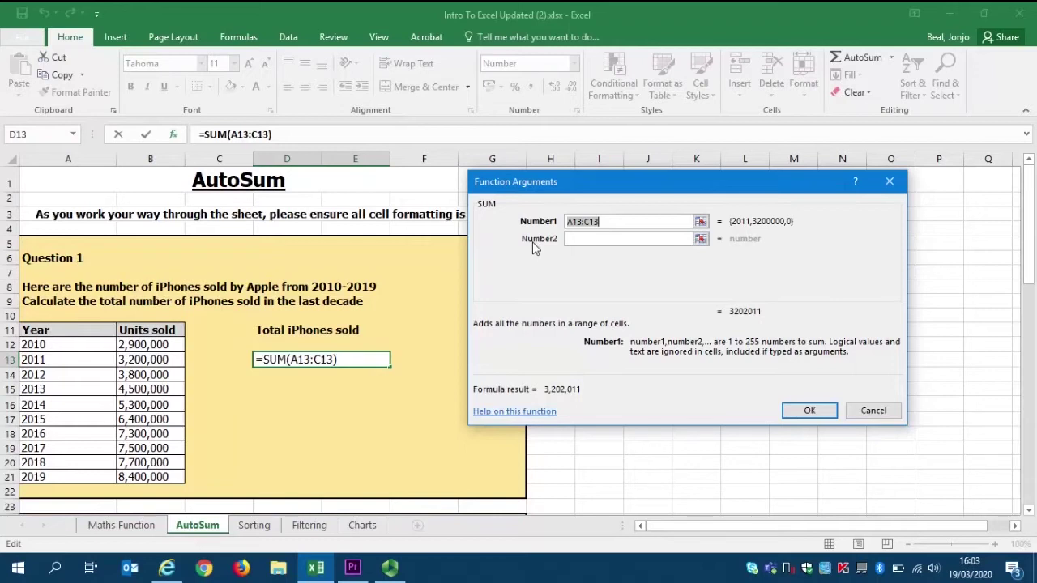
left_click_drag(154, 344, 150, 478)
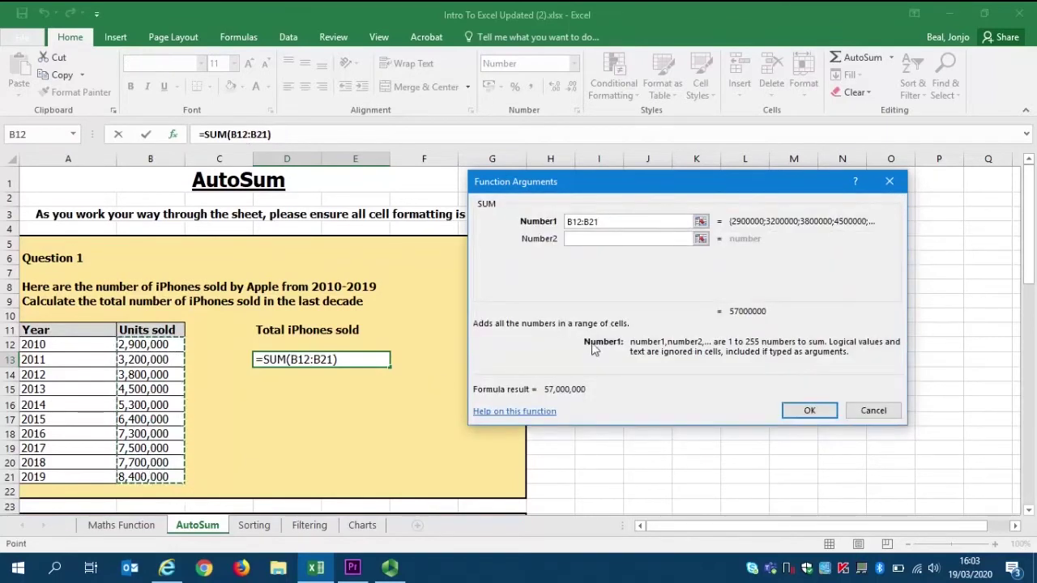
key("Return")
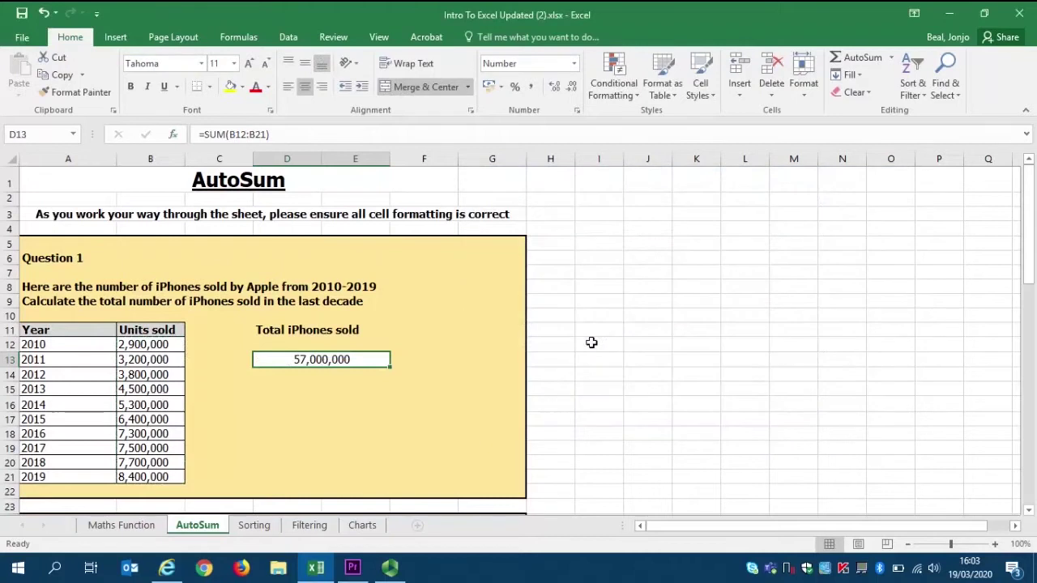
Step: Calculate the average finish time for Question 2 in D31 with a manually written AVERAGE formula over B30:B45
left_click_drag(1030, 231, 1014, 331)
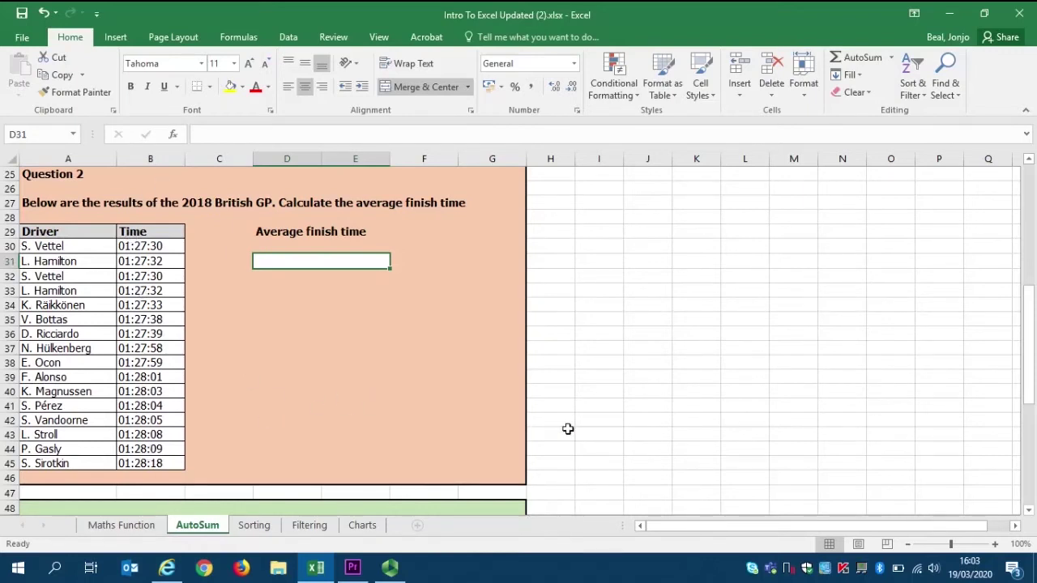
type("=")
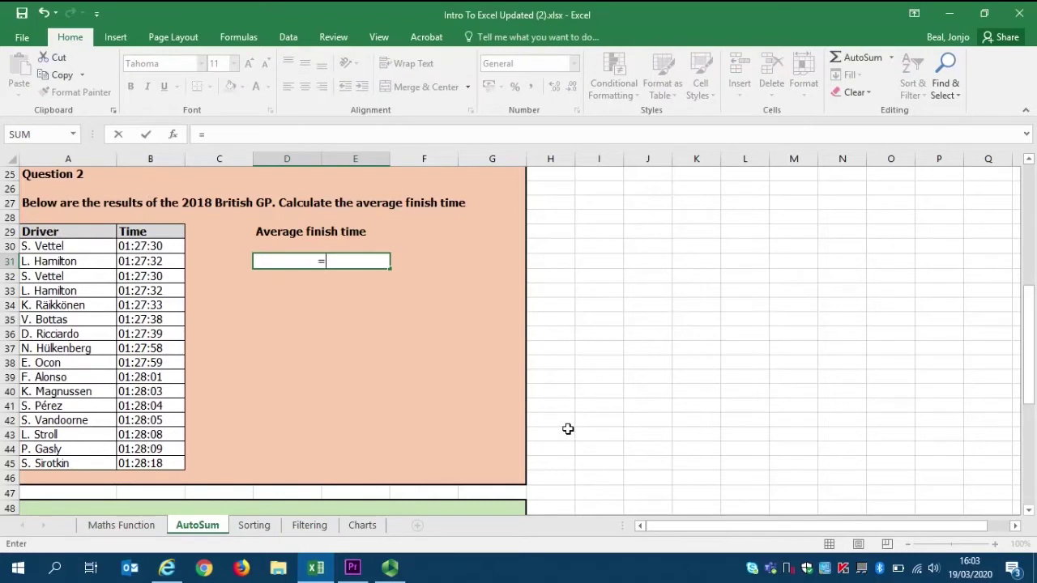
type("AVERAGE")
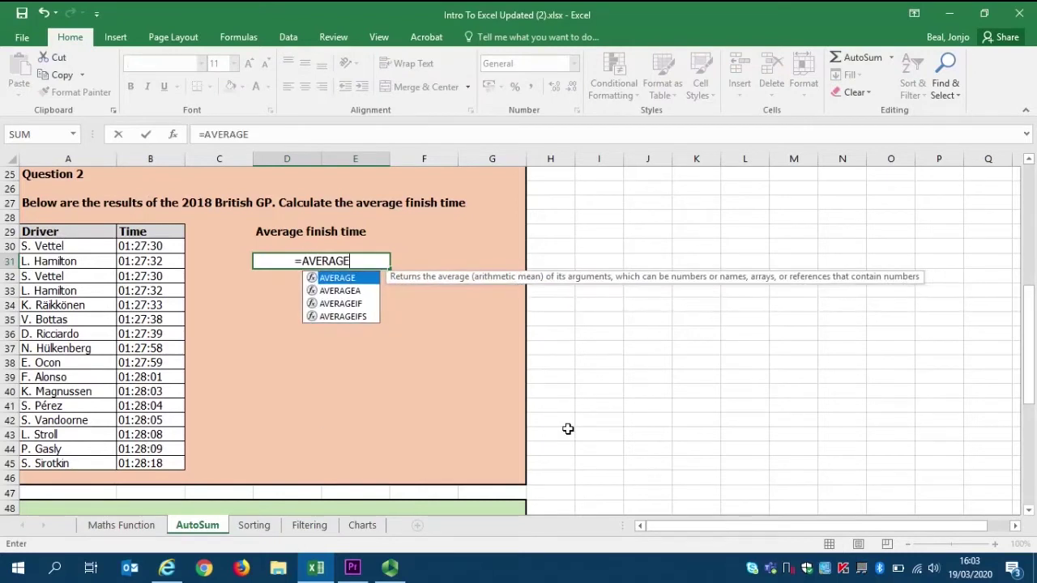
type("(")
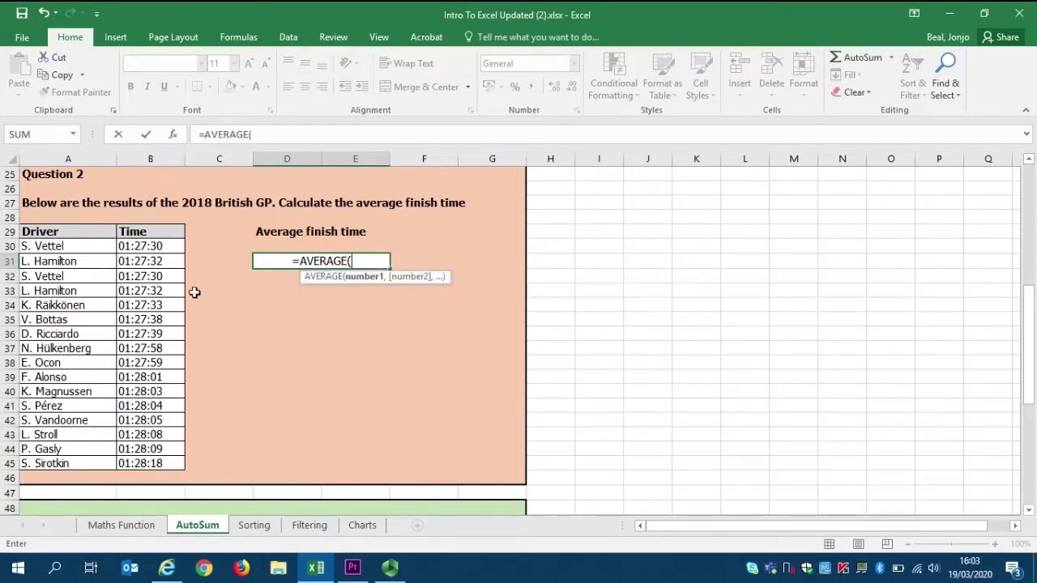
left_click_drag(141, 245, 144, 461)
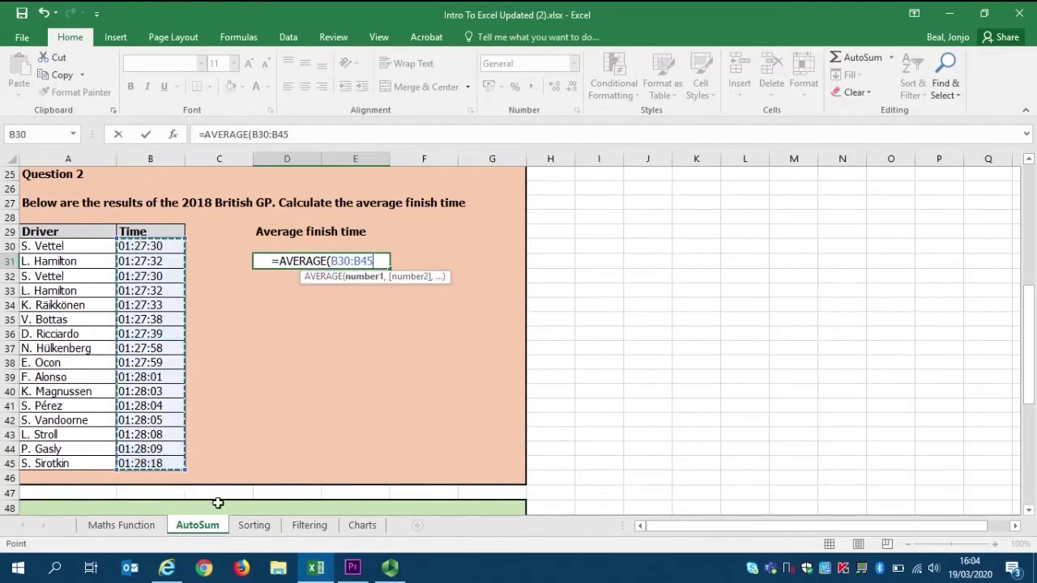
key("Return")
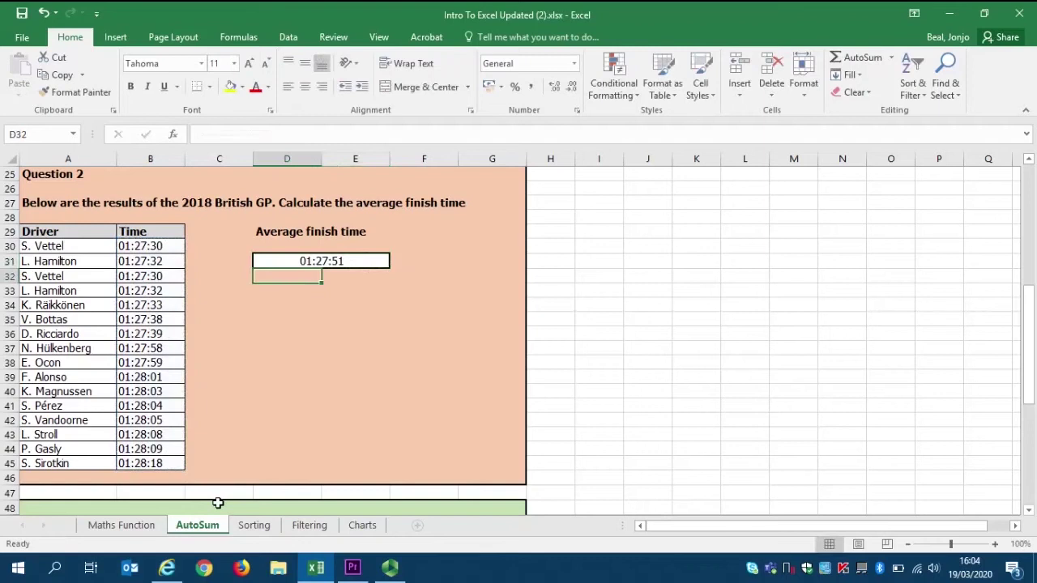
Step: Replace the formula in D31 with an AVERAGE built through Insert Function, using B30:B45 as Number1
key("Up")
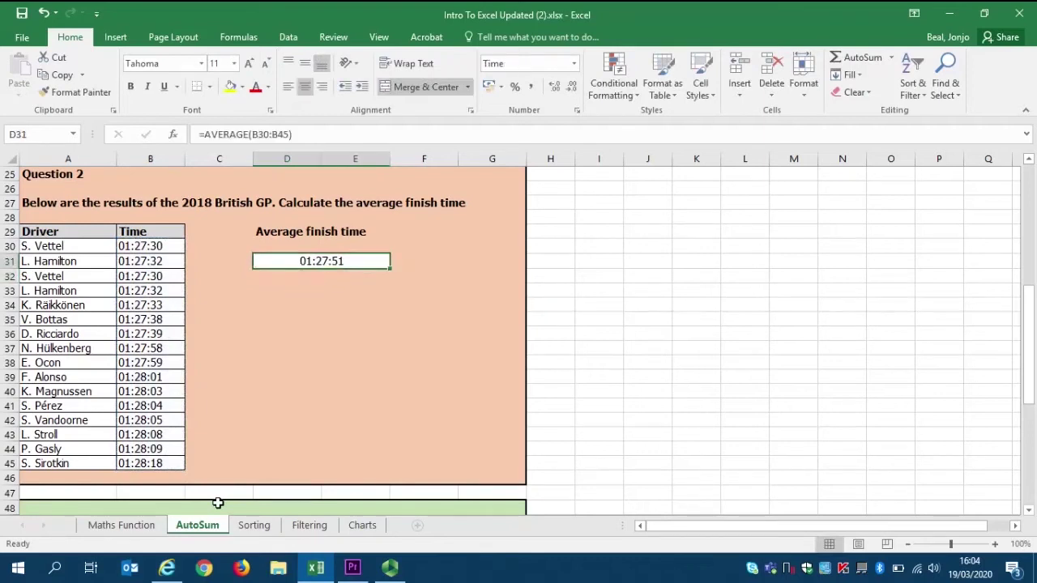
key("Delete")
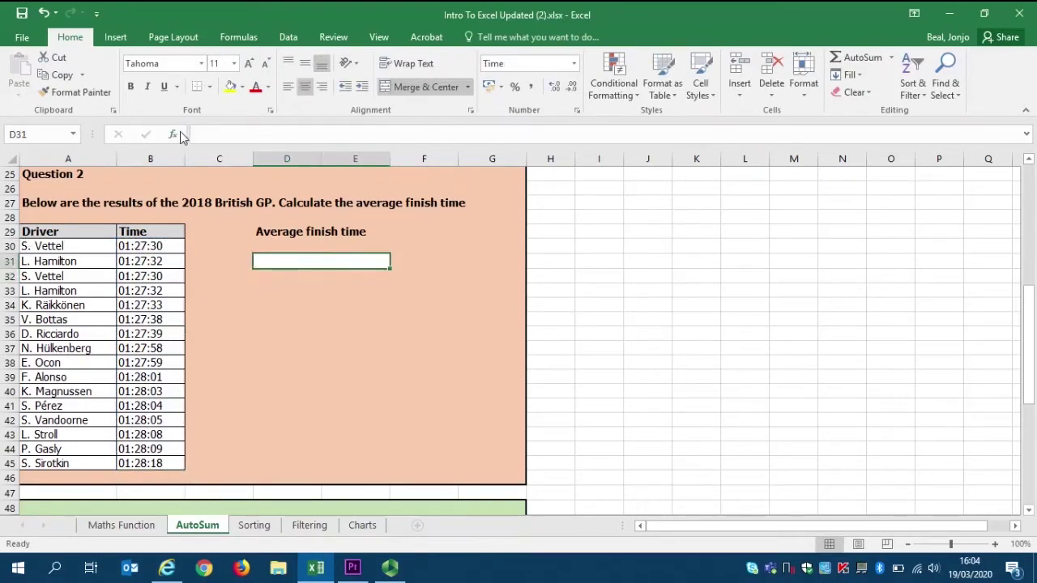
key("shift+F3")
double_click(558, 294)
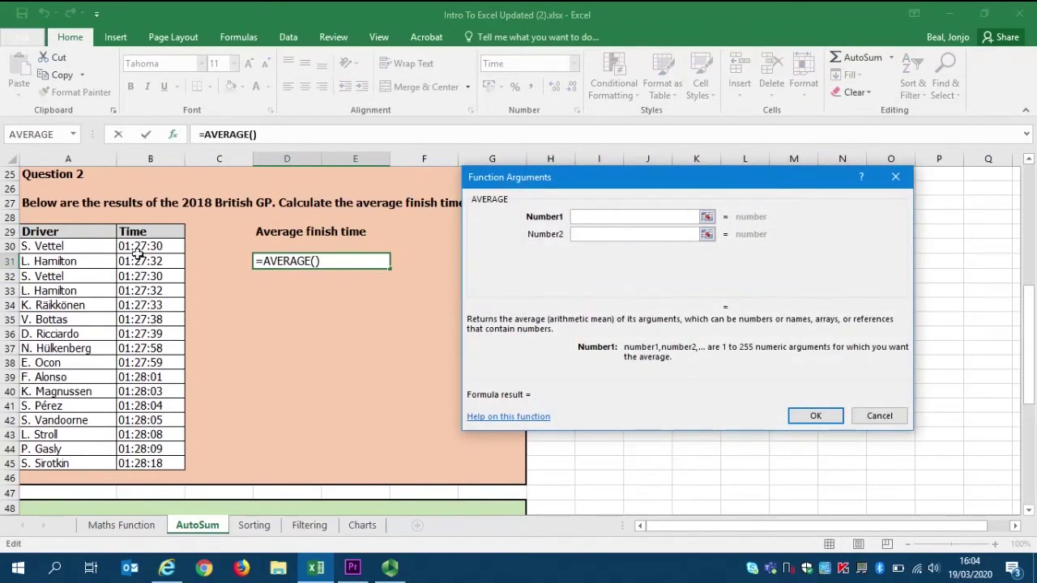
left_click_drag(133, 245, 151, 462)
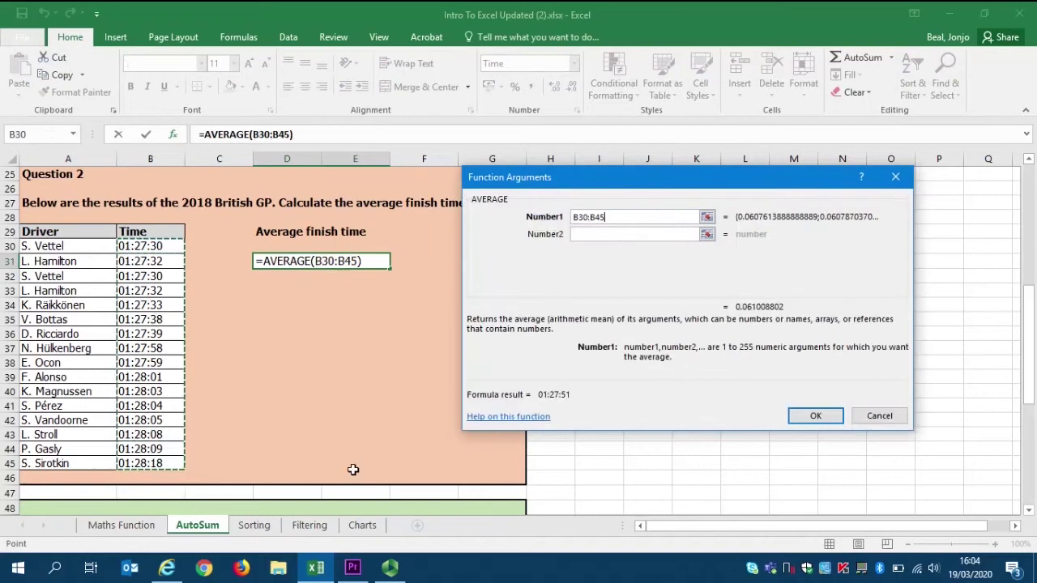
key("Return")
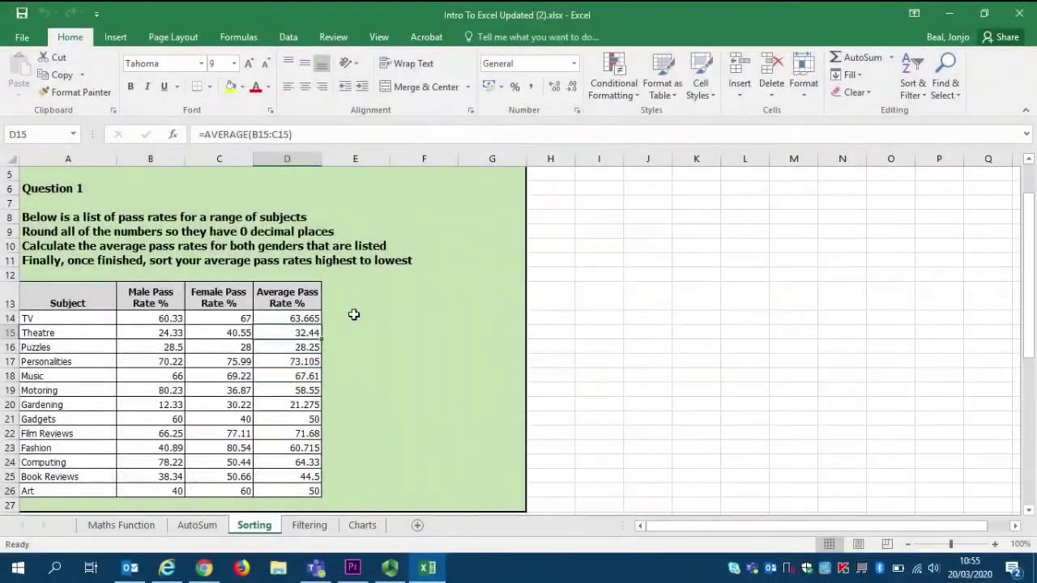
Step: Review the Sorting sheet's Question 1 pass rate table, including its headings, rate values and the average formulas in column D
key("Up")
key("Up")
key("Left")
key("Left")
key("Left")
key("Right")
key("Right")
key("Right")
key("Left")
key("Left")
key("Left")
key("Down")
key("Right")
key("Right")
key("Right")
key("Left")
key("Left")
key("Left")
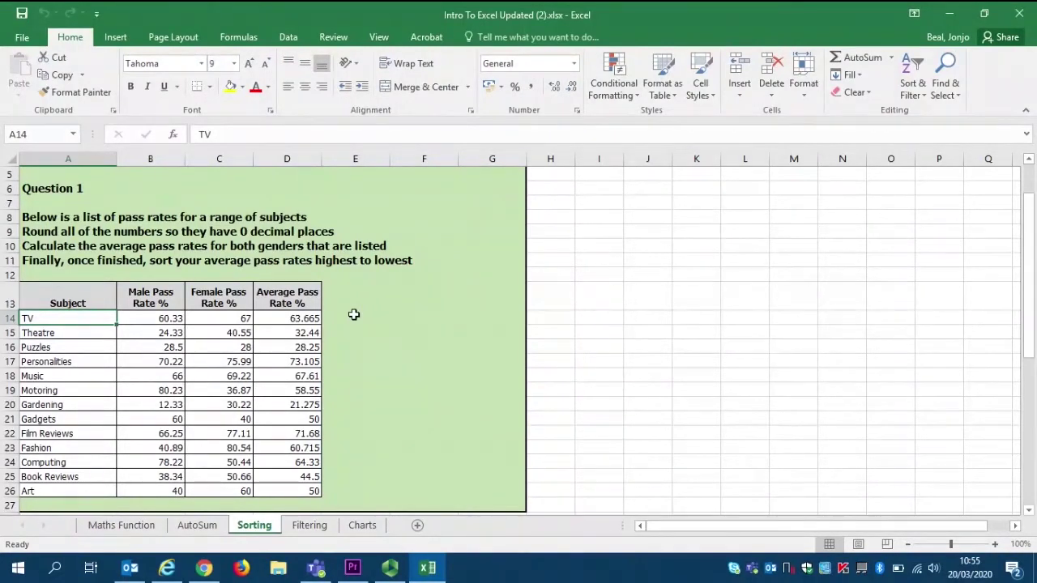
key("Up")
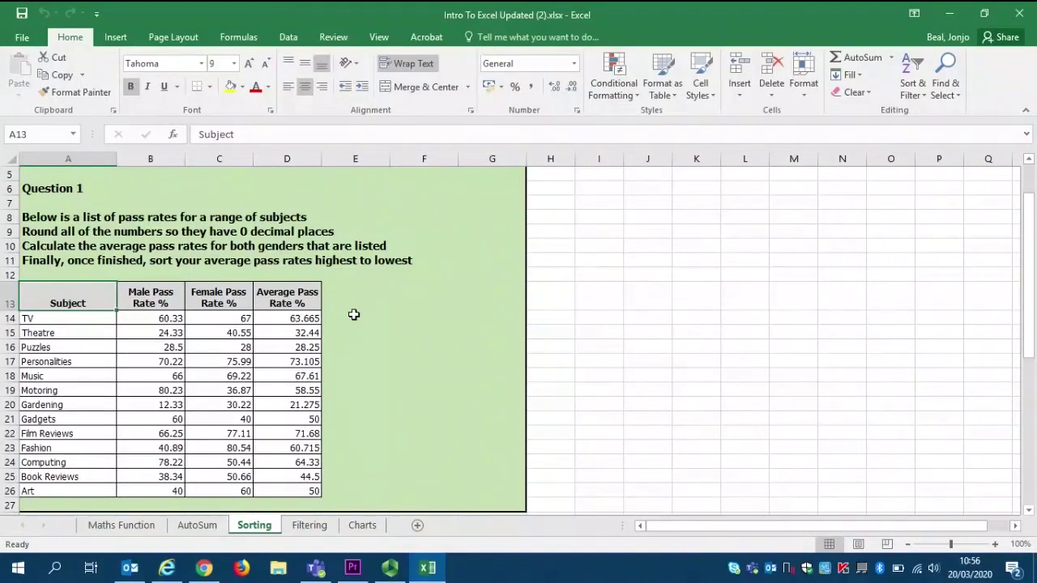
key("Up")
key("Up")
key("Up")
key("Up")
key("Right")
key("Down")
key("Down")
key("Down")
key("Down")
key("Down")
key("Down")
key("Down")
key("Left")
key("Up")
key("Up")
key("Up")
key("Right")
key("Right")
key("Right")
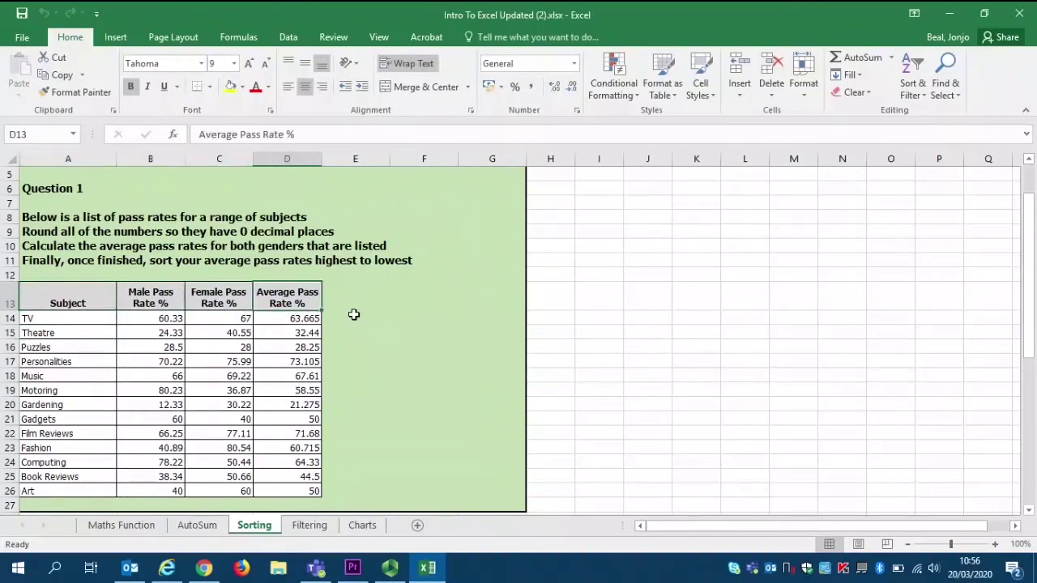
key("Down")
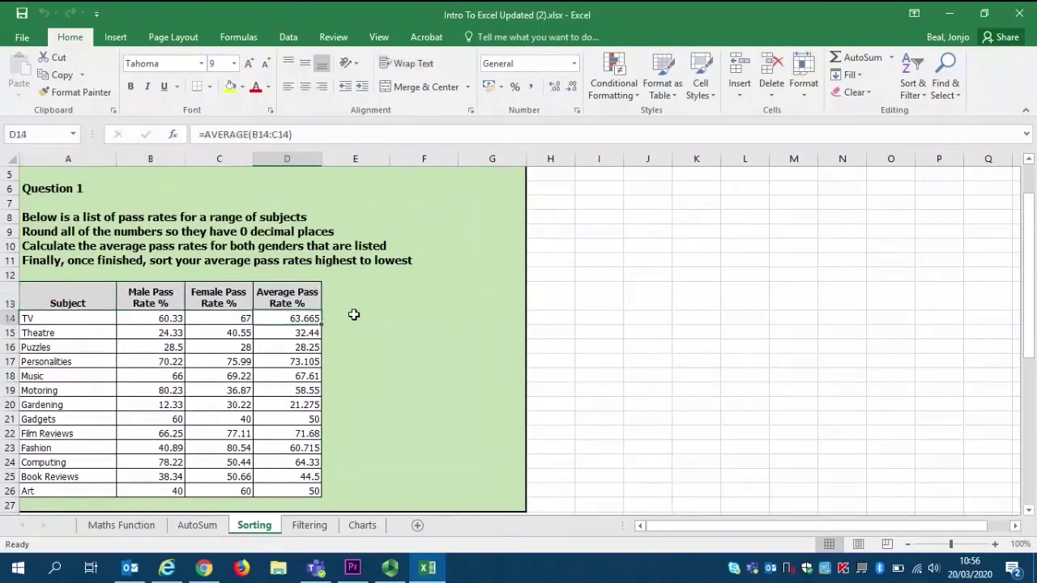
left_click(162, 317)
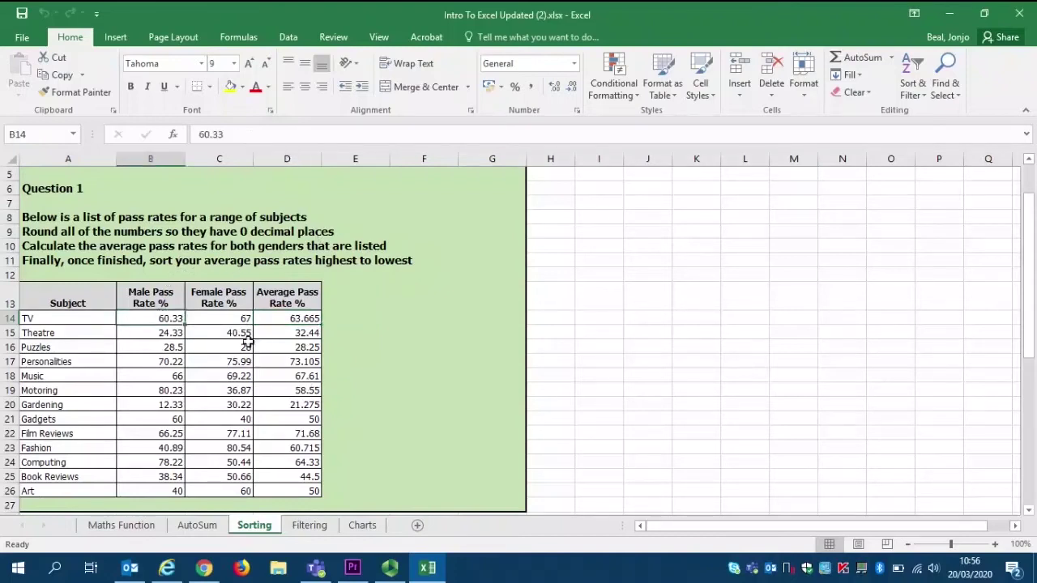
left_click(306, 365)
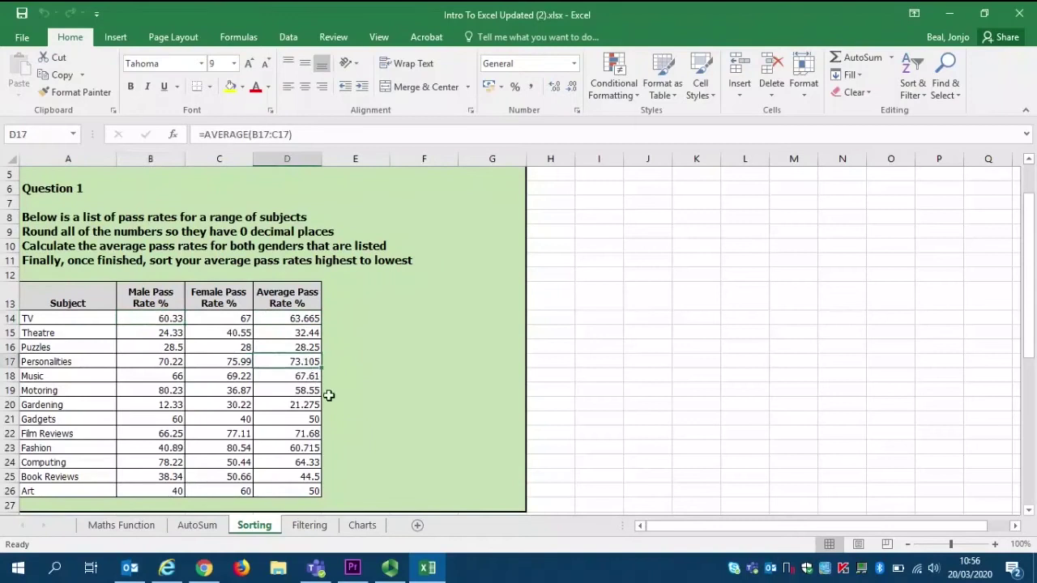
left_click_drag(289, 477, 289, 491)
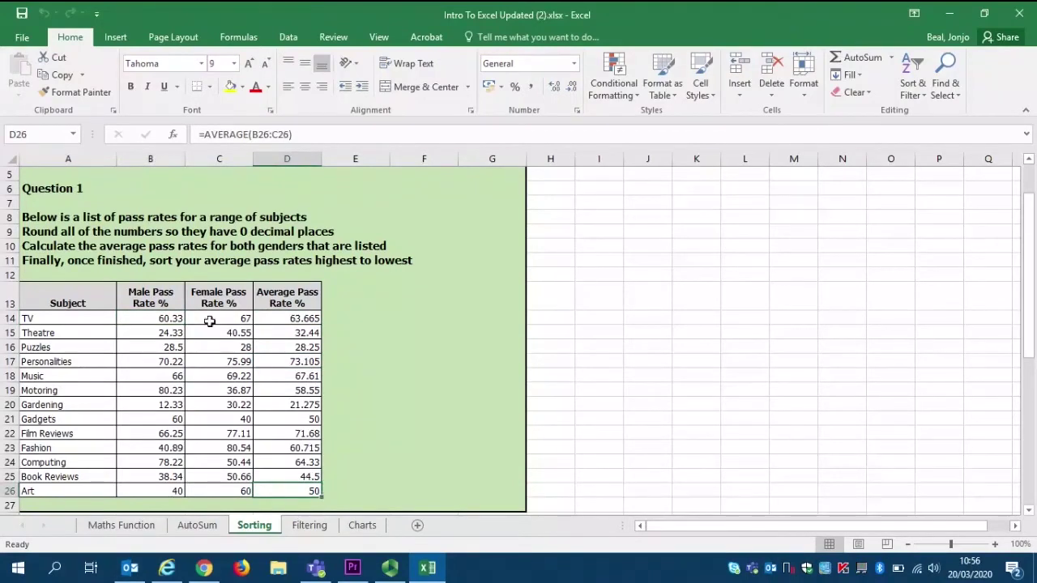
Step: Round all male, female and average pass rates in B14:D26 to 0 decimal places
left_click_drag(151, 319, 283, 489)
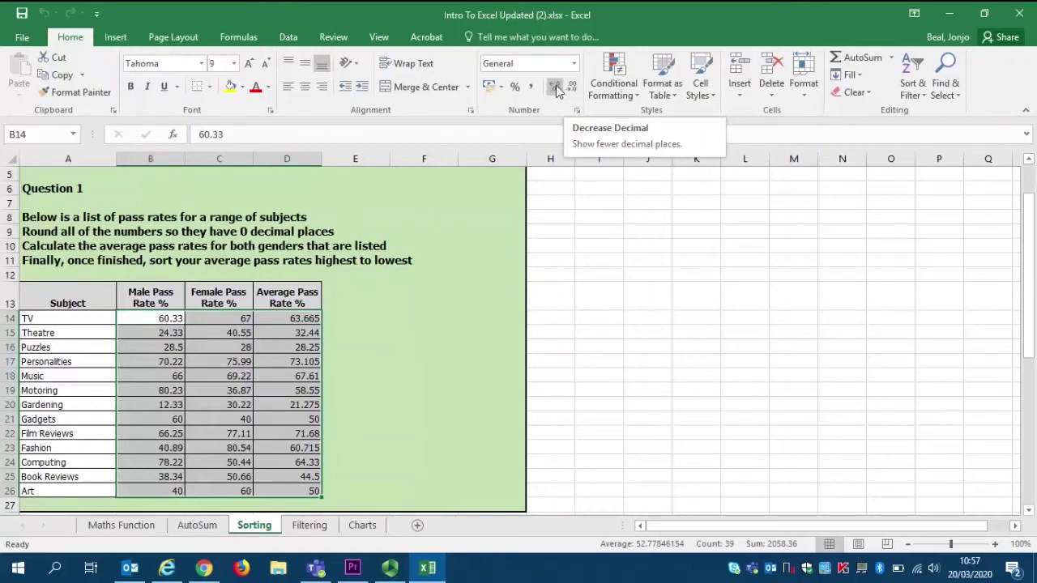
left_click(554, 89)
left_click(554, 88)
left_click(554, 88)
left_click(554, 88)
left_click(554, 88)
left_click(570, 91)
left_click(570, 91)
left_click(570, 91)
left_click(571, 91)
left_click(571, 91)
left_click(570, 91)
left_click(570, 91)
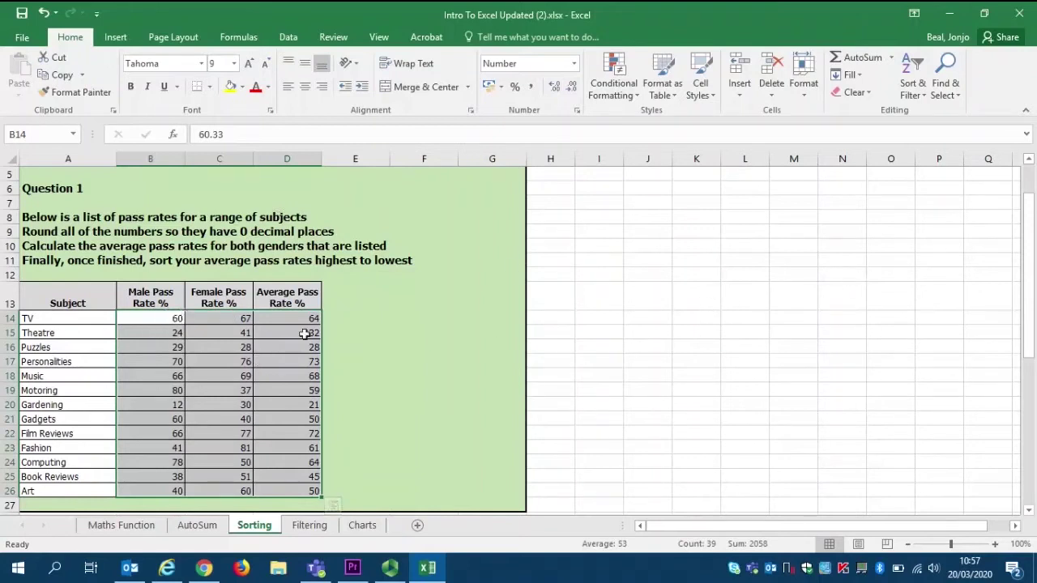
Step: Look through the available number formats for the Male Pass Rate % values without applying one
left_click_drag(167, 317, 160, 490)
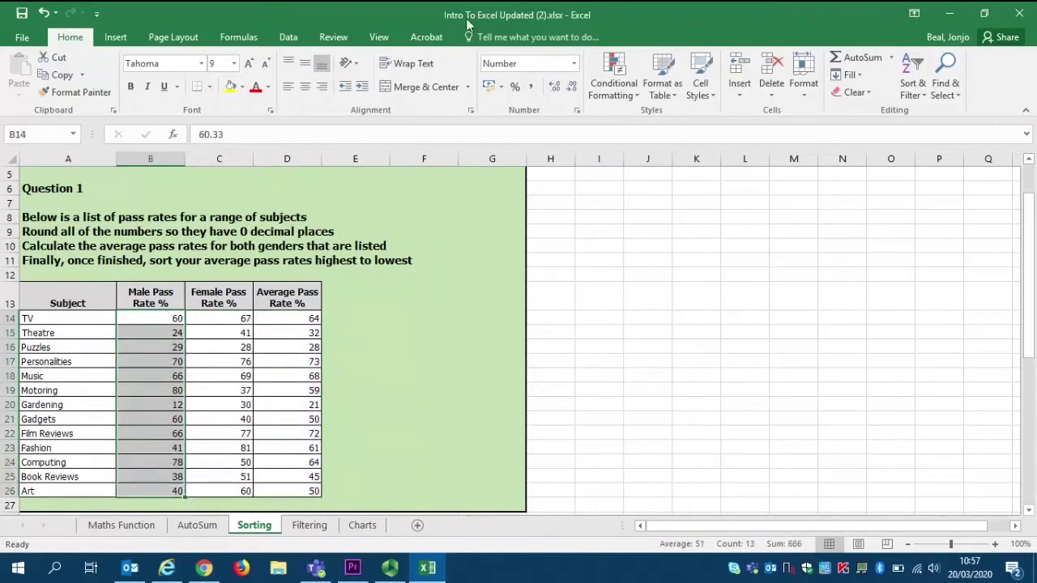
left_click(572, 68)
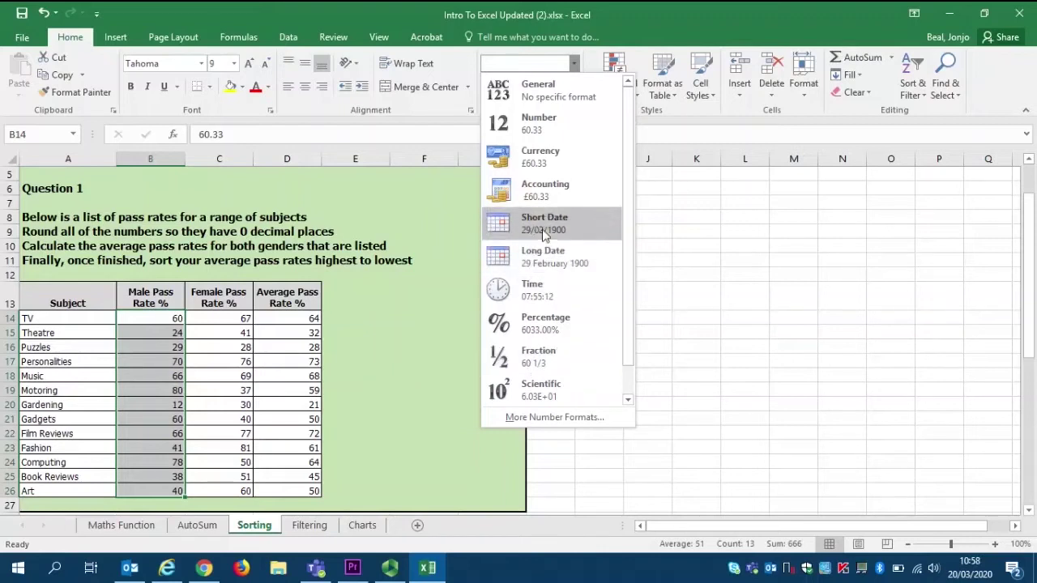
left_click(185, 305)
left_click(174, 318)
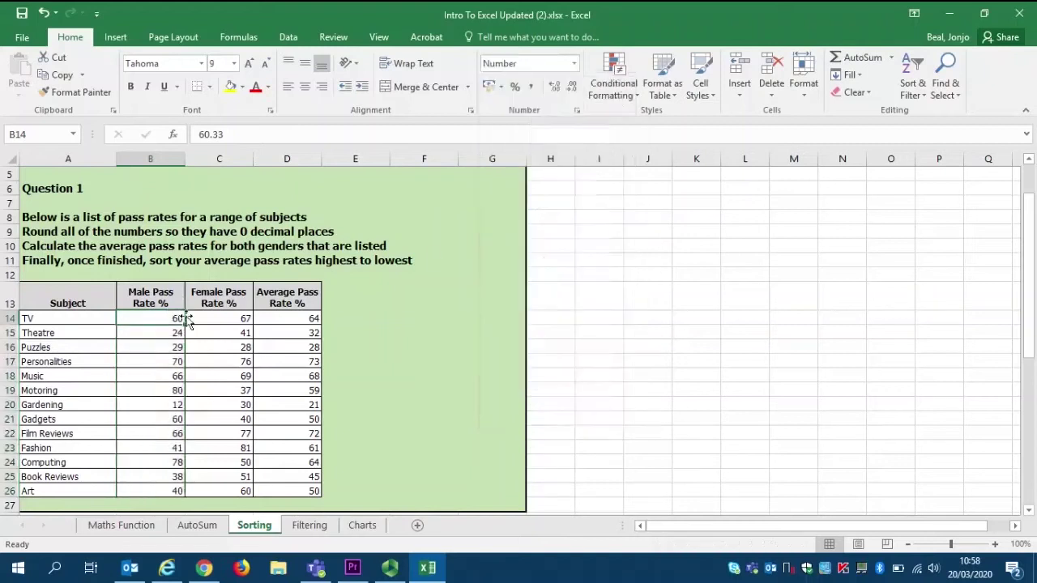
left_click(574, 64)
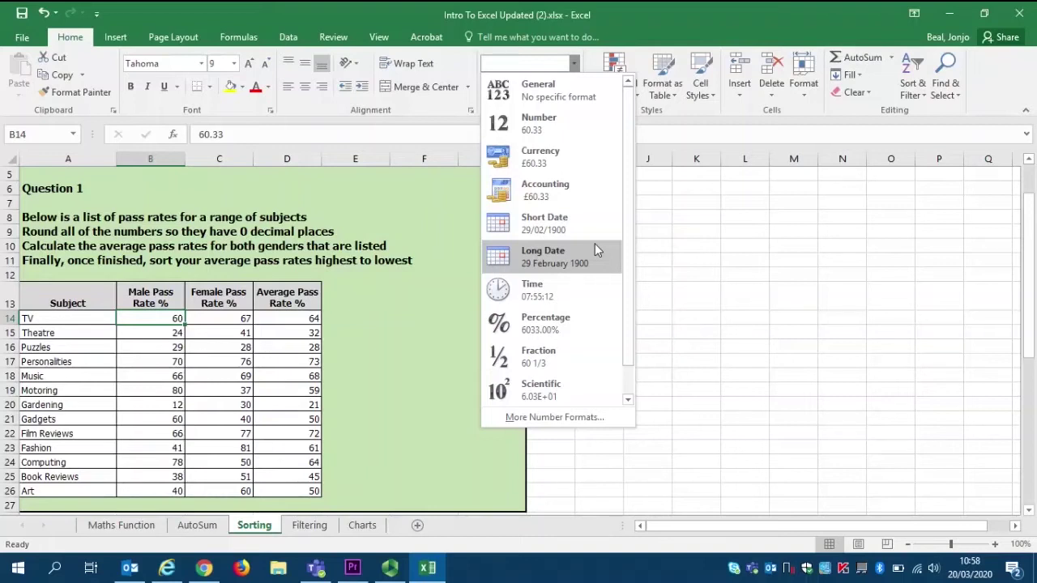
left_click(358, 317)
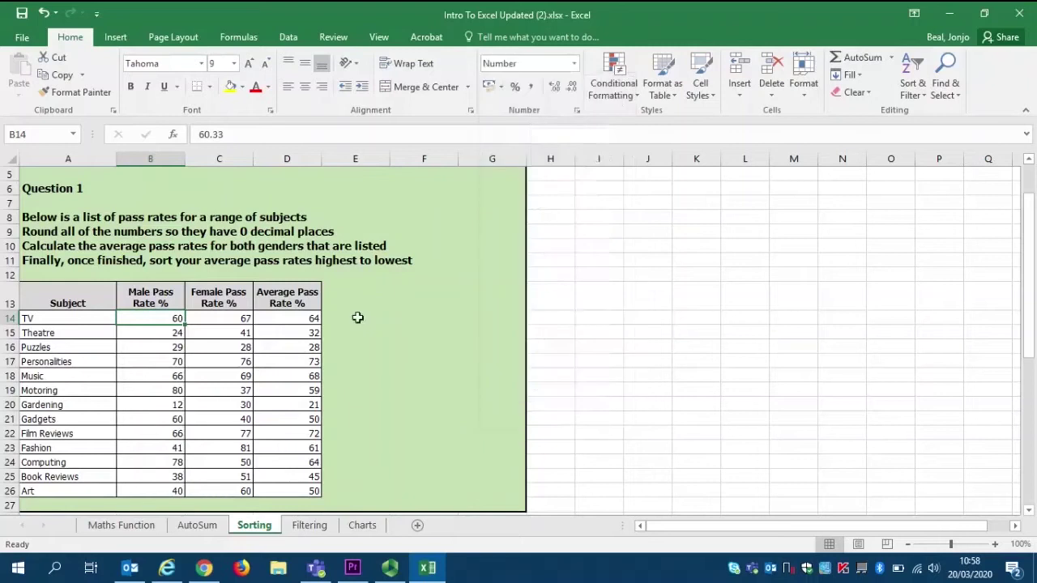
left_click(191, 288)
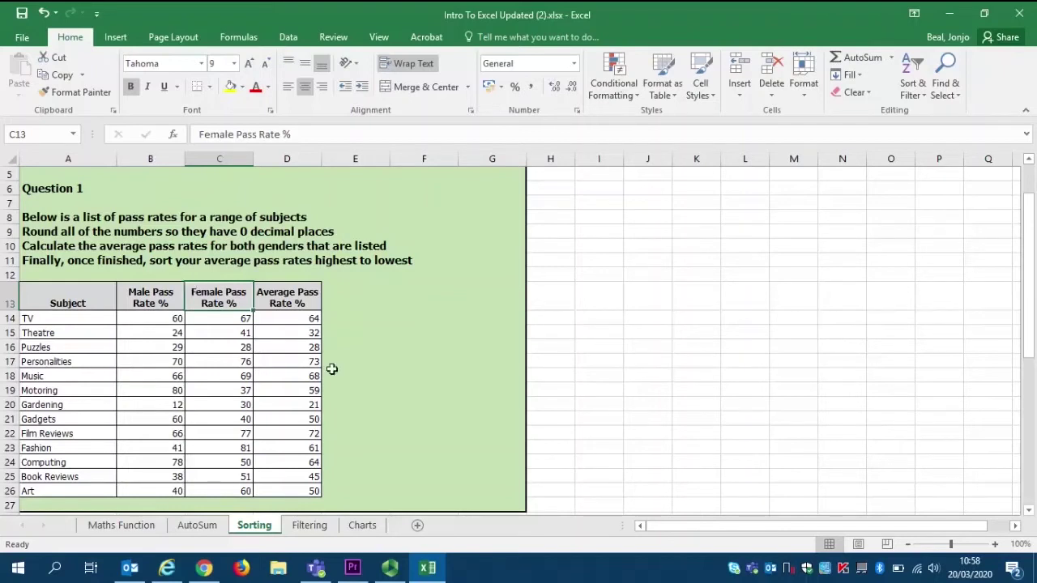
Step: Sort the Average Pass Rate % values in D14:D26 largest to smallest, expanding the selection to the whole table
left_click_drag(289, 317, 288, 491)
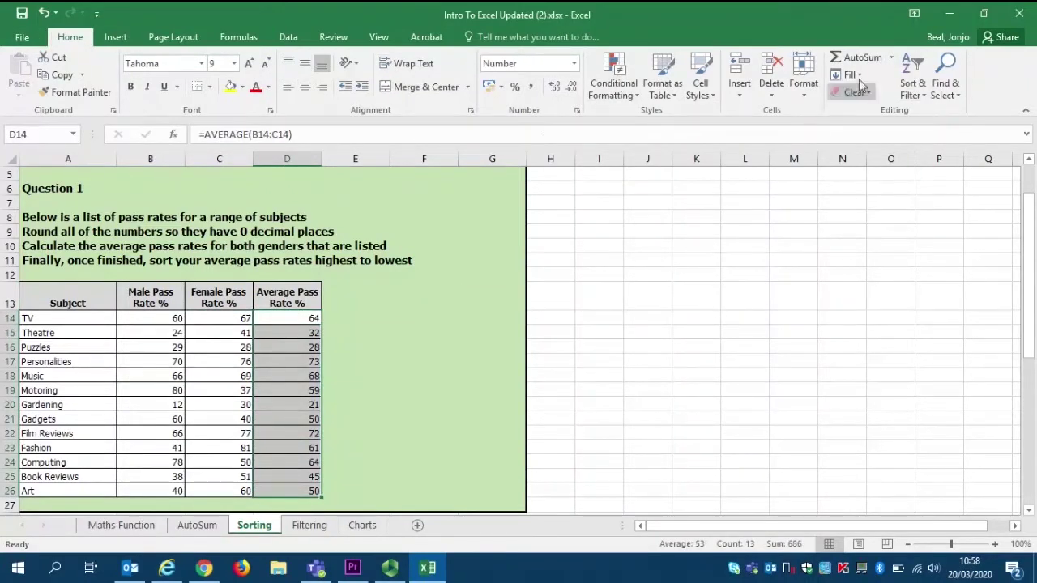
left_click(909, 86)
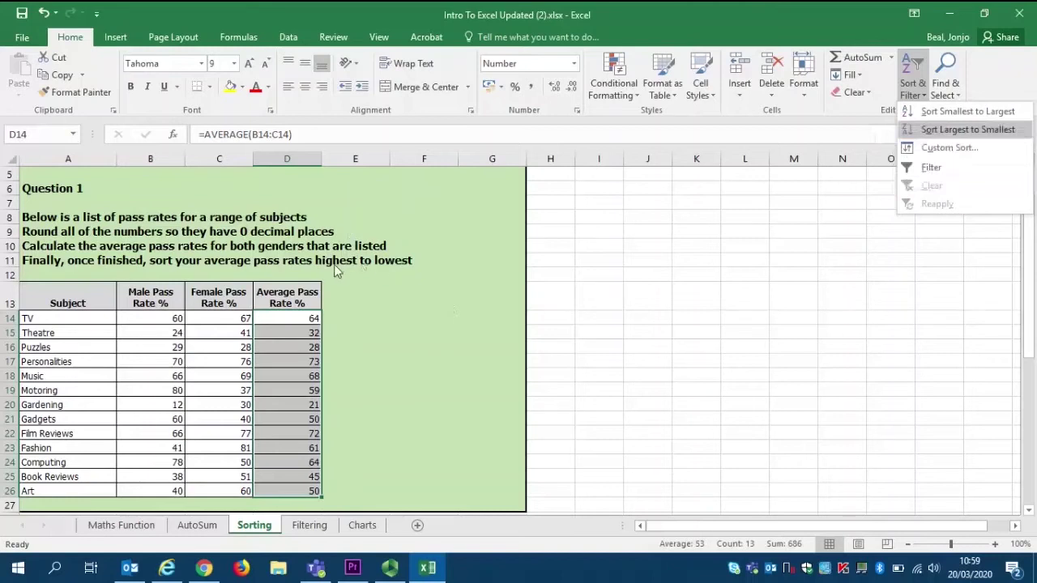
left_click(1003, 138)
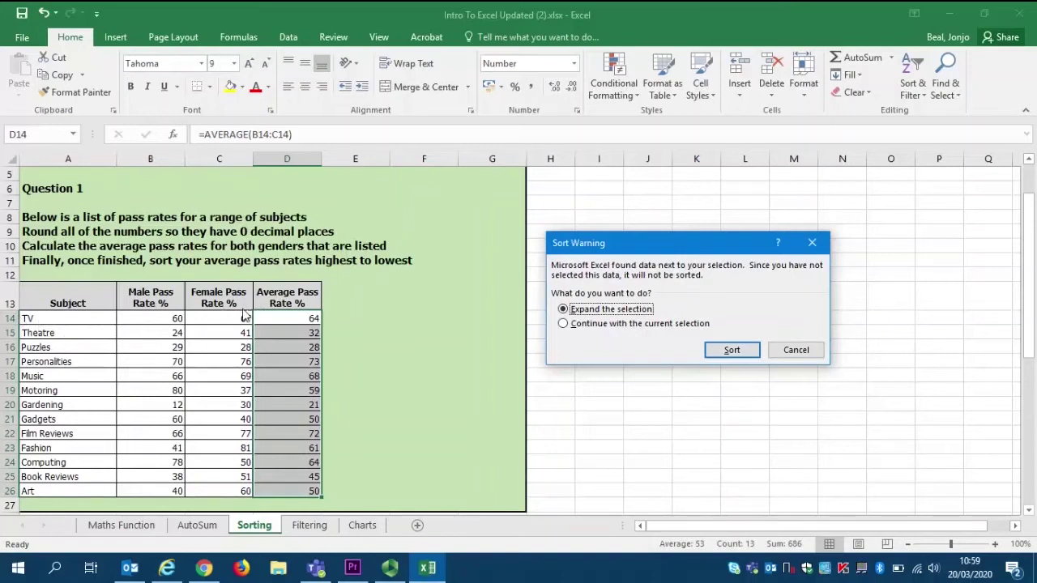
left_click(727, 347)
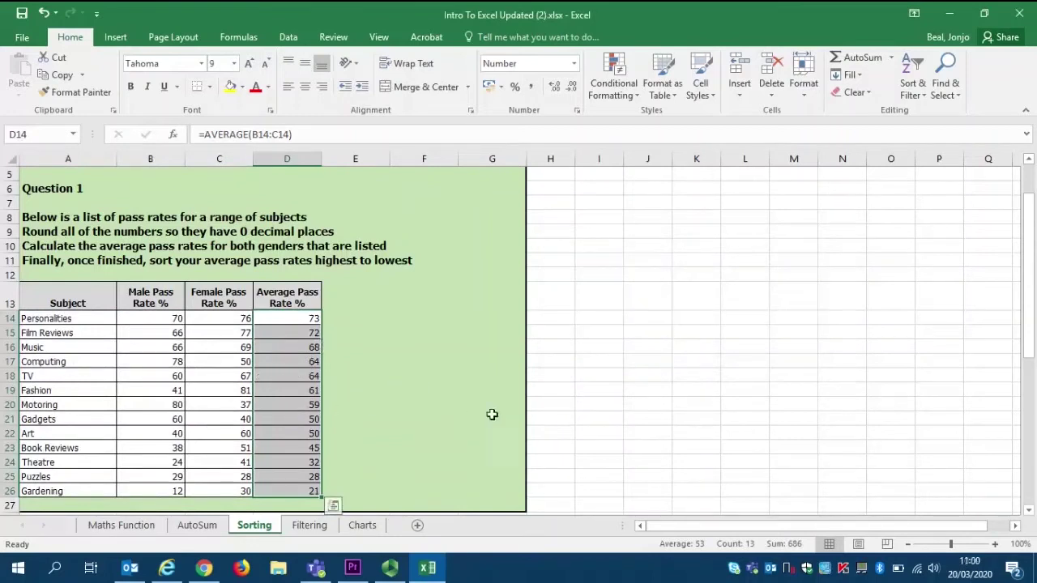
Step: Sort the Question 2 supplier names in A37:A48 from A to Z, expanding the selection to the neighbouring columns
left_click_drag(1027, 341, 1023, 492)
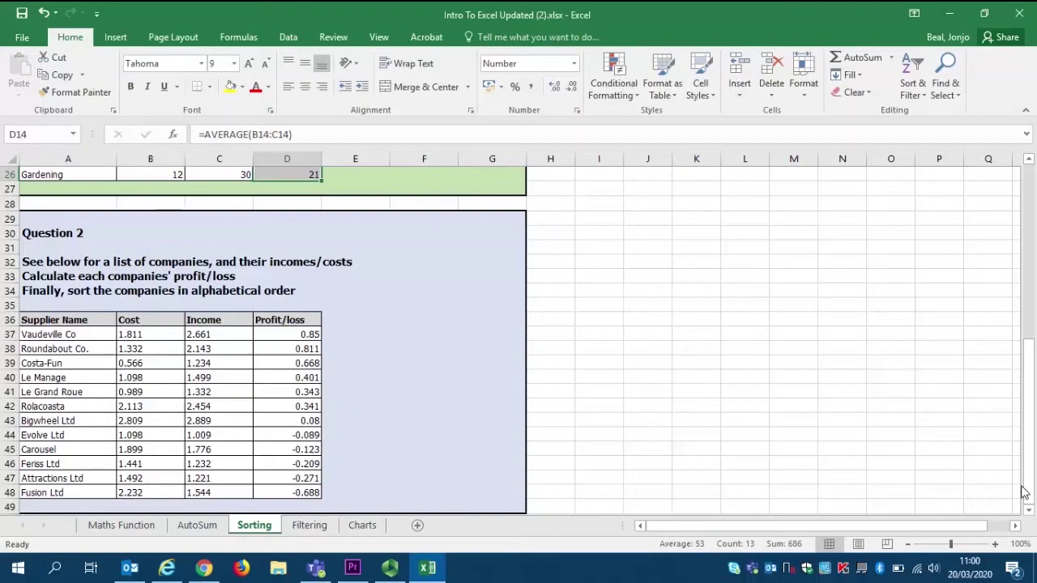
left_click_drag(73, 333, 62, 495)
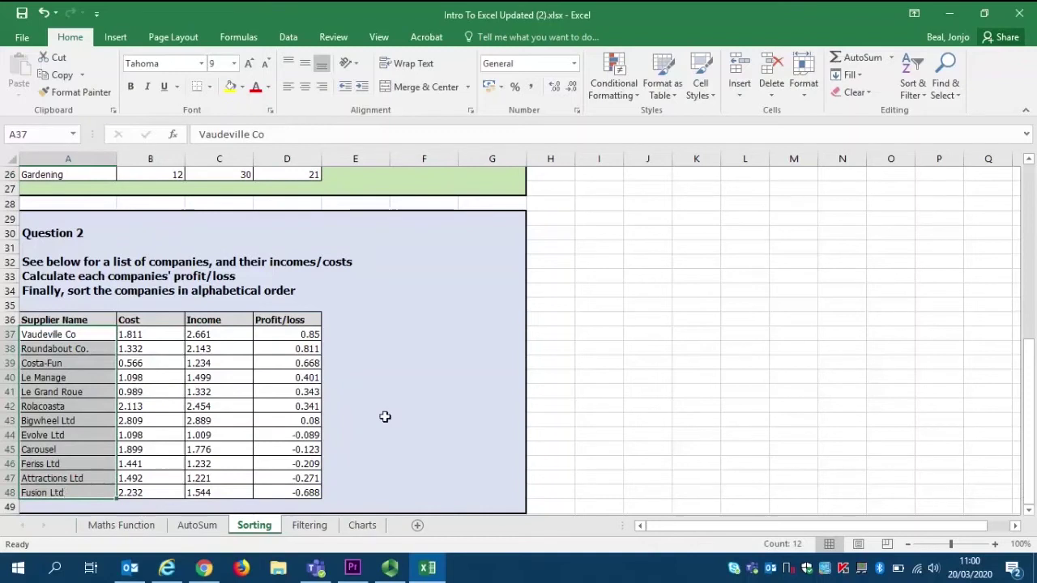
left_click(905, 66)
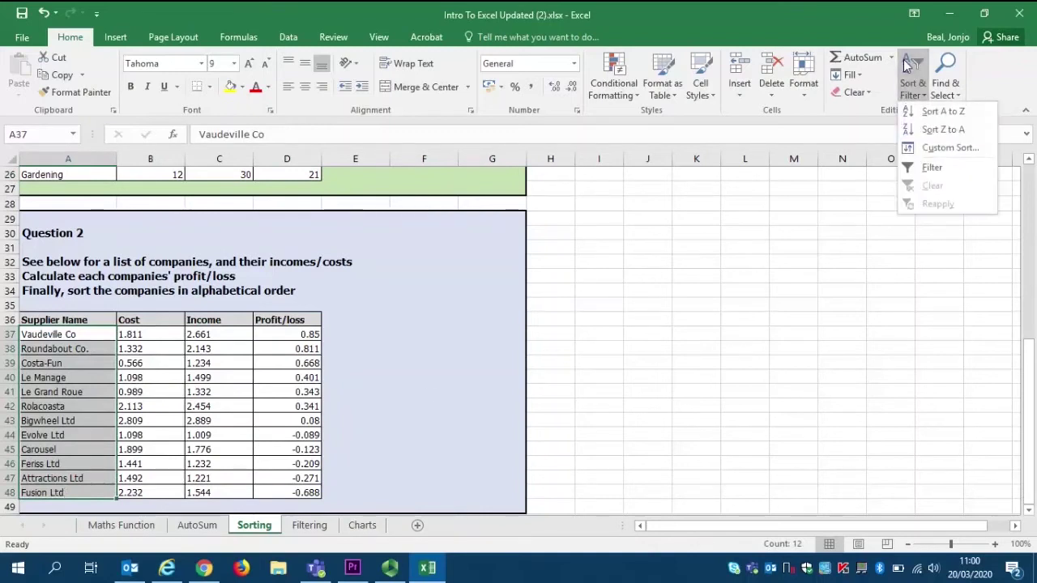
left_click(952, 111)
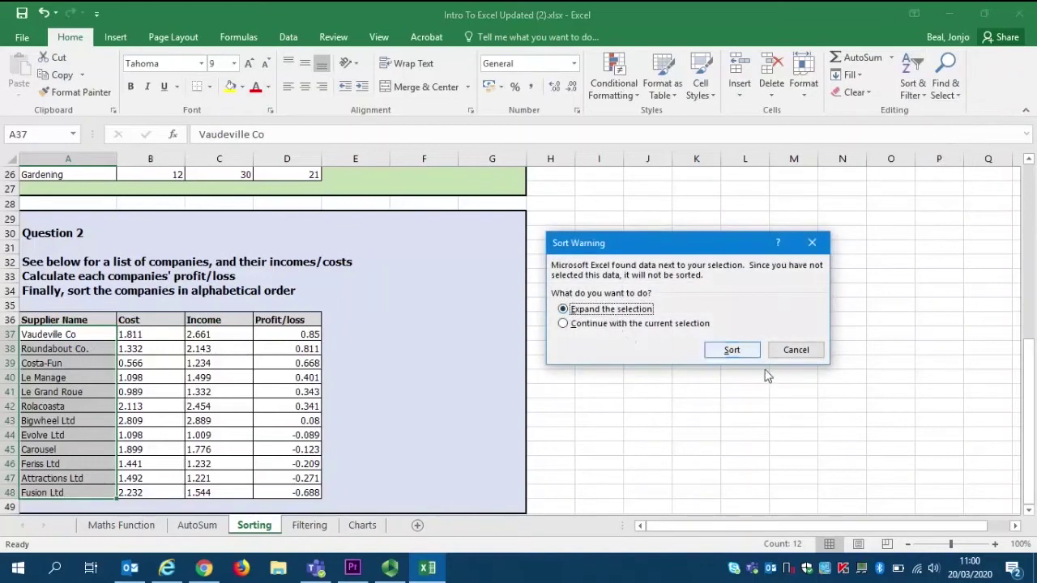
left_click(732, 353)
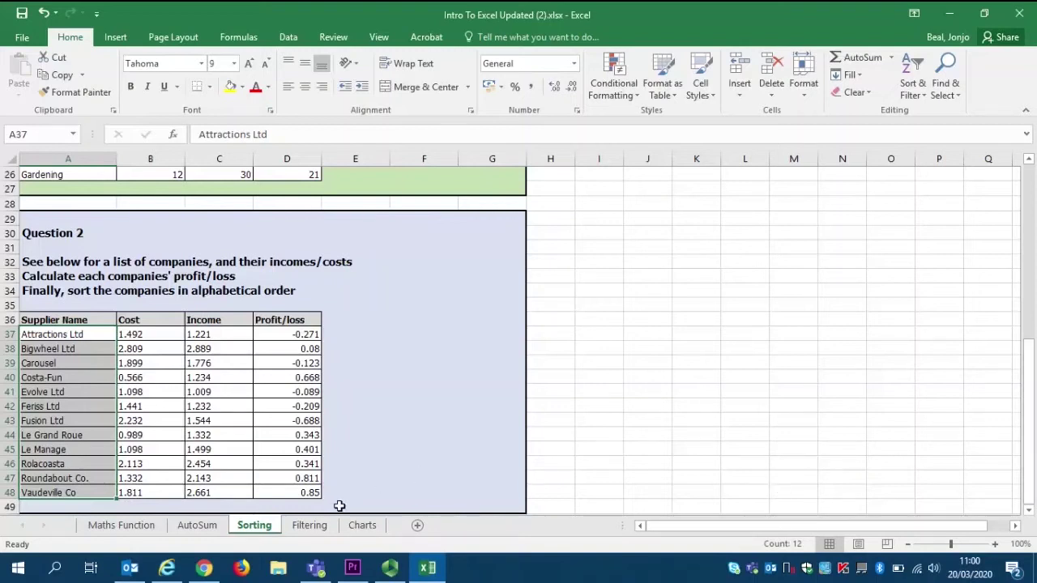
Step: Open the Filtering sheet and review the Premier League table from its first rows together with the Question 1 instructions
left_click(310, 525)
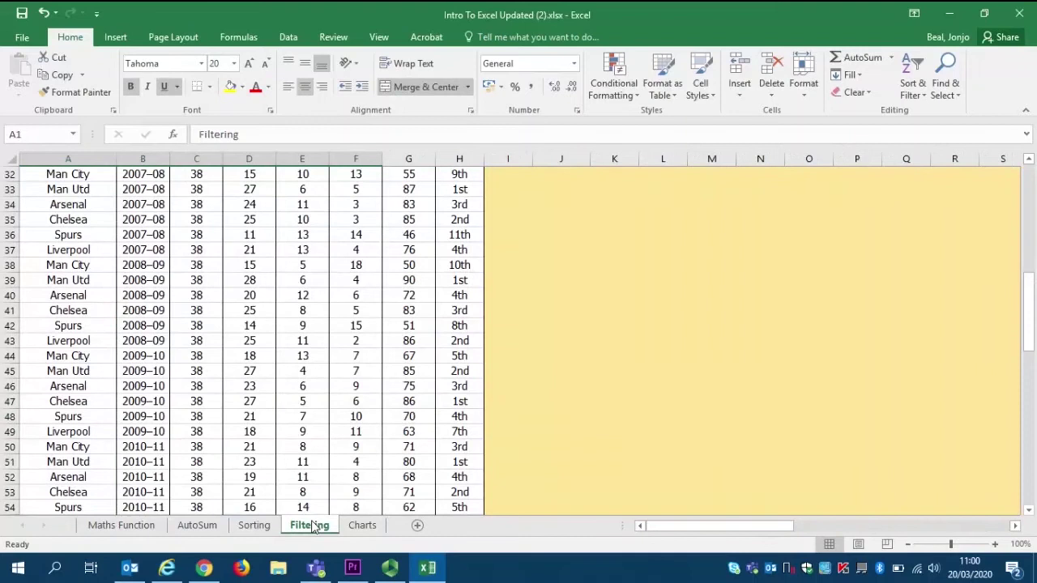
left_click(343, 369)
key("Up")
key("Up")
key("Up")
key("Up")
key("Up")
key("Up")
key("Up")
key("Up")
key("Up")
key("Up")
key("Up")
key("Up")
key("Up")
key("Up")
key("Up")
key("Up")
key("Up")
key("Up")
key("Up")
key("Up")
key("Up")
key("Up")
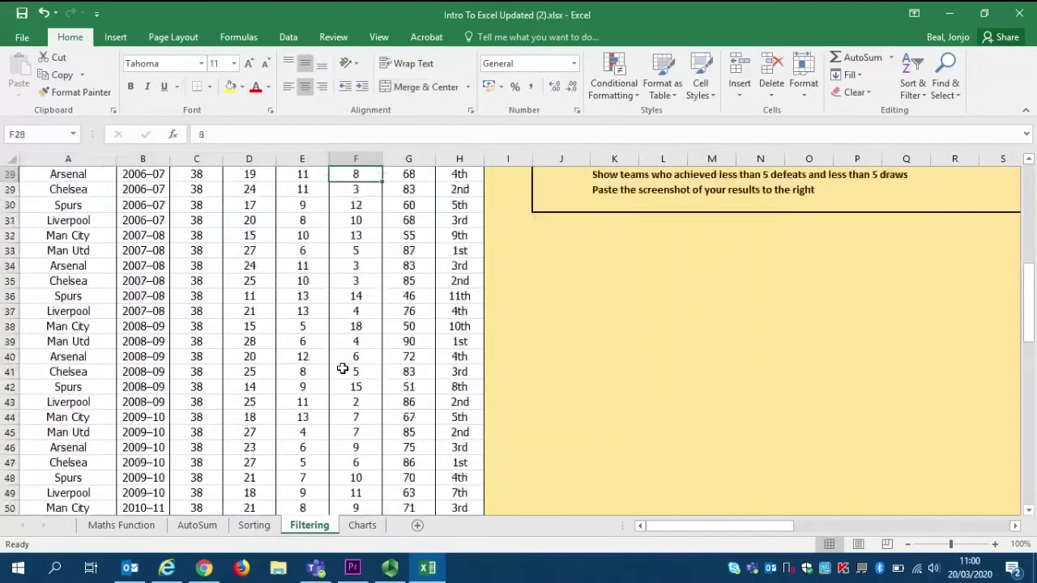
key("Up")
key("Down")
key("Down")
key("Down")
key("Down")
key("Down")
key("Down")
key("Left")
key("Left")
key("Left")
key("Left")
key("Left")
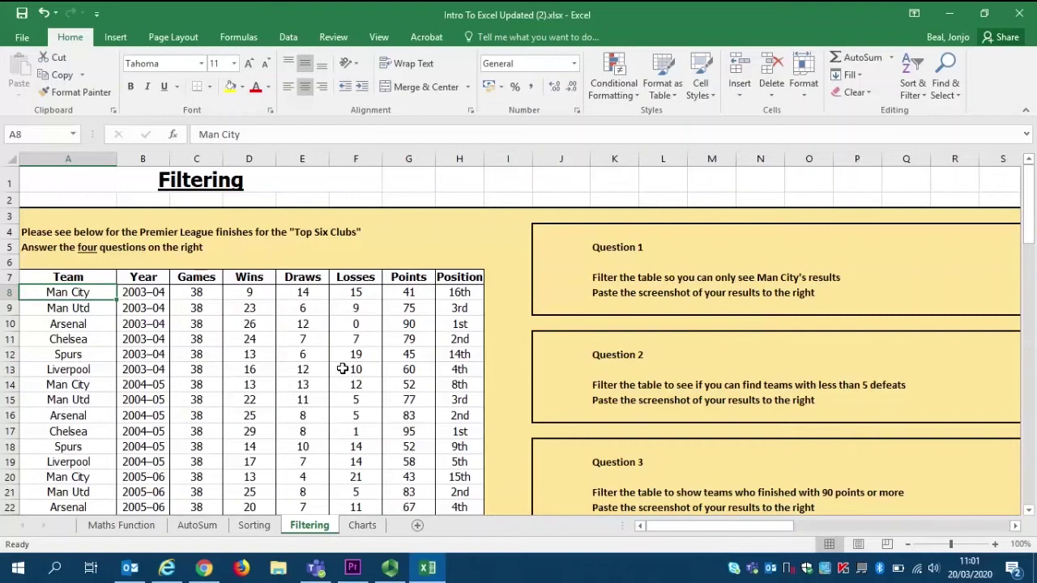
left_click(729, 293)
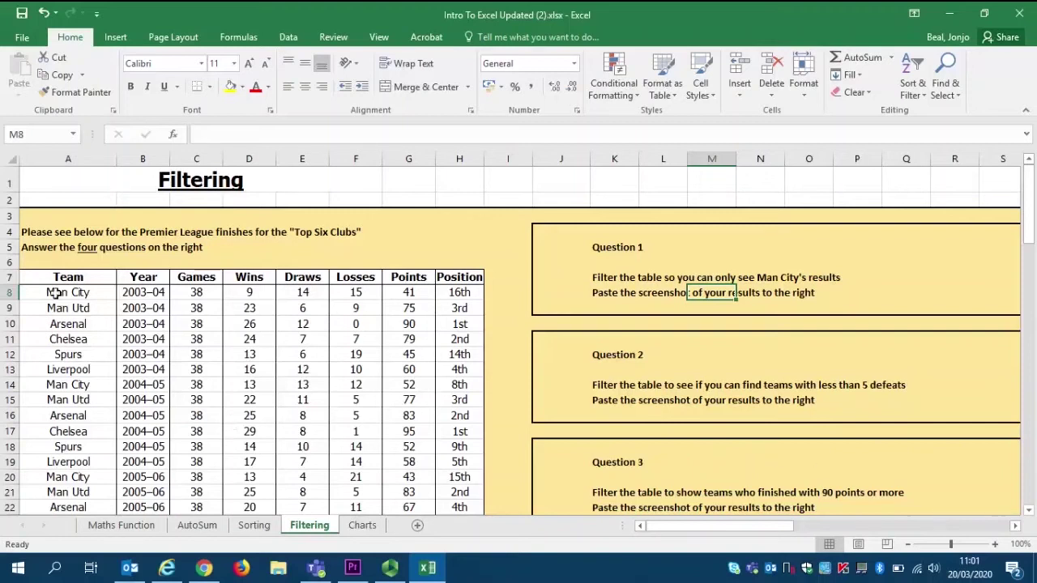
Step: Add filters to the Premier League table's header row A7:H7
left_click_drag(58, 281, 474, 277)
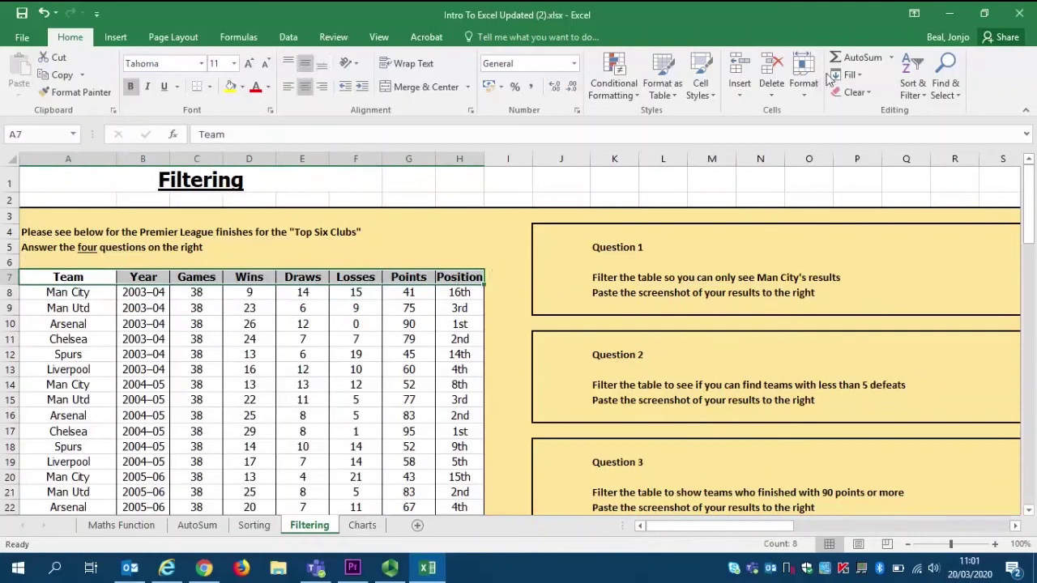
left_click(910, 87)
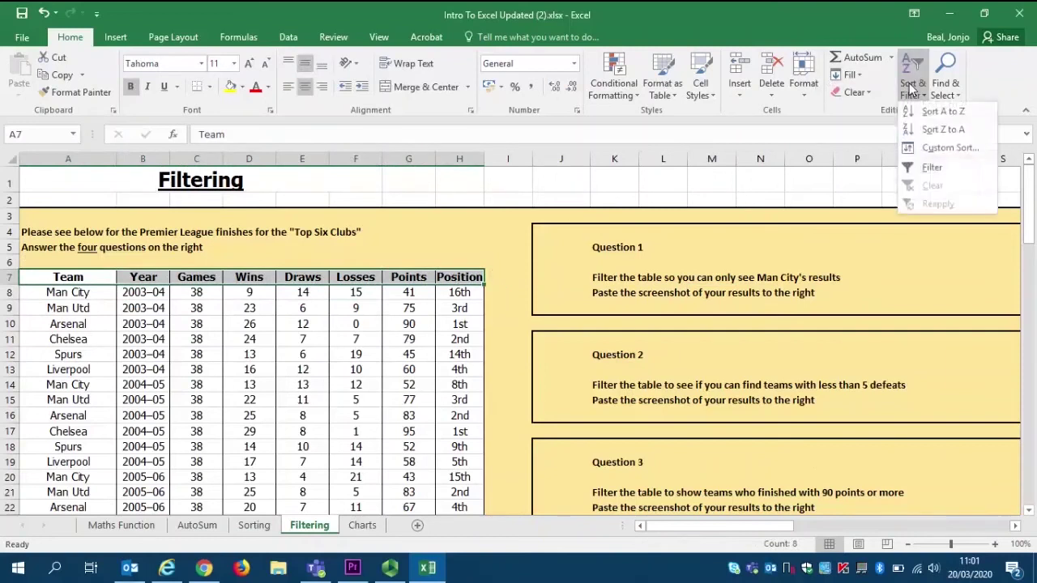
left_click(936, 167)
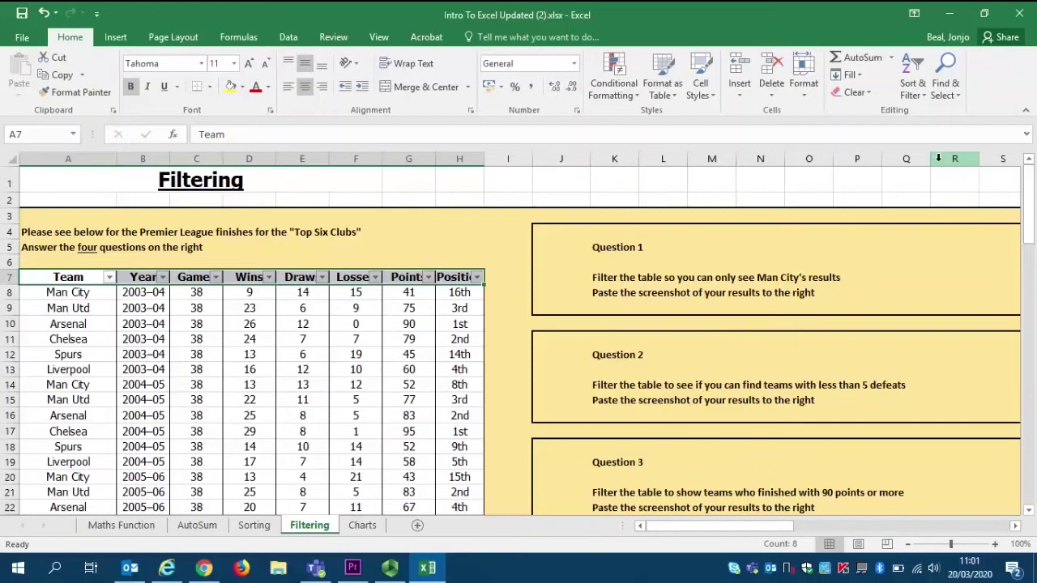
Step: Filter the Team column so that only Man City's results are shown
left_click(108, 277)
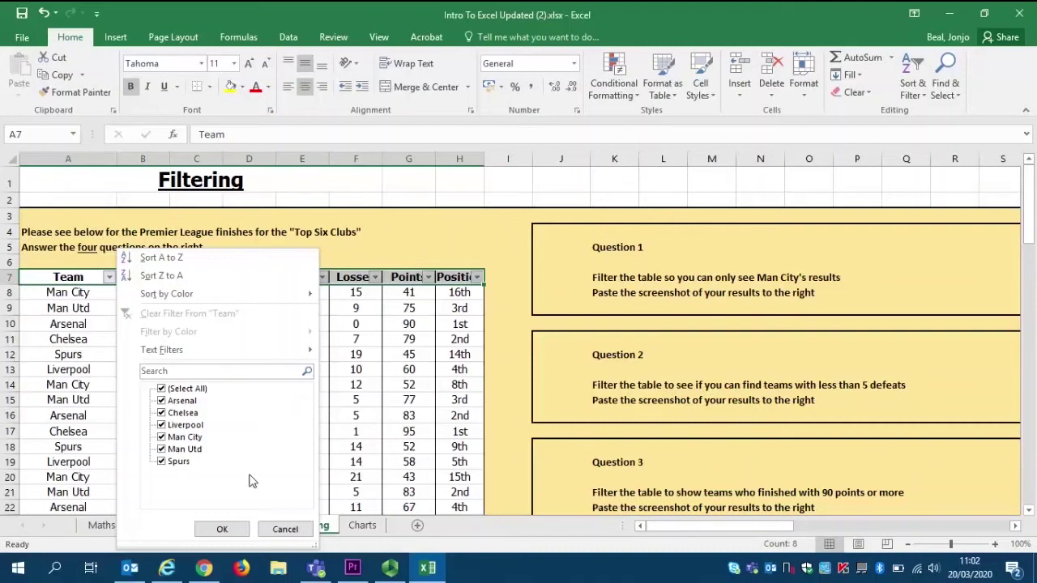
left_click(173, 388)
left_click(196, 437)
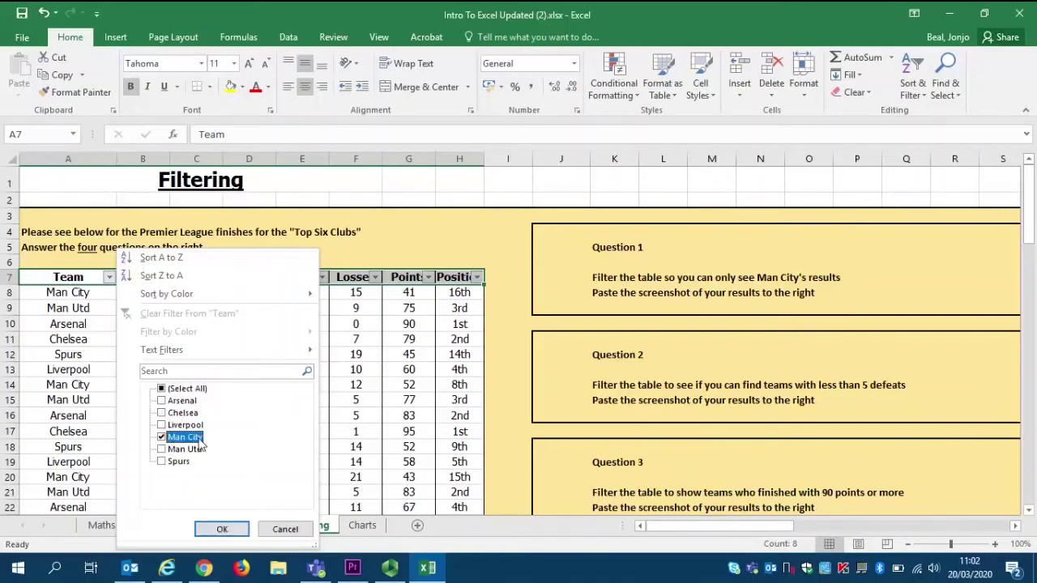
left_click(220, 529)
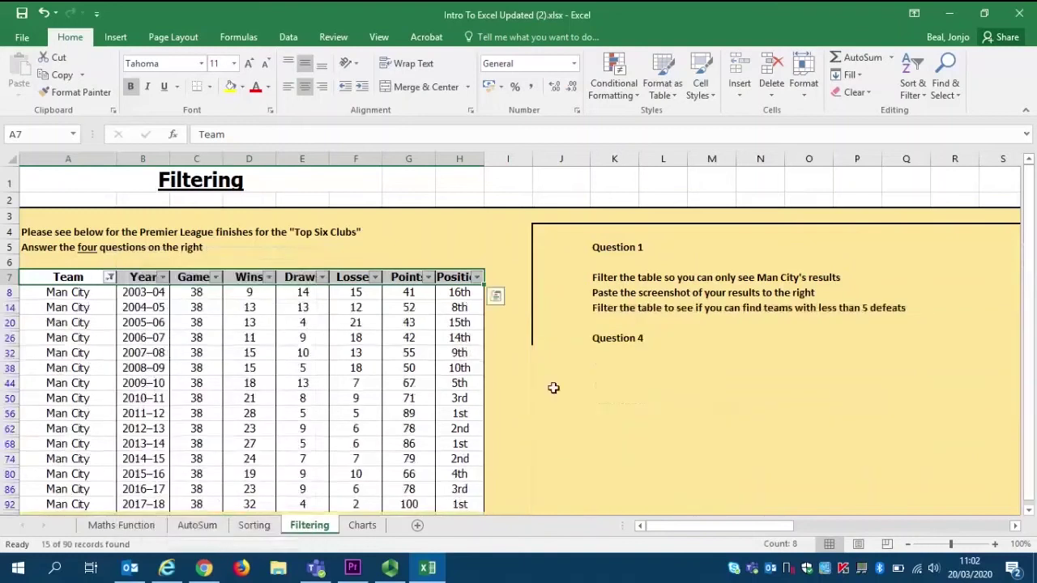
Step: Examine the filtered Man City results and the row numbers beside them
left_click_drag(1030, 267, 1029, 293)
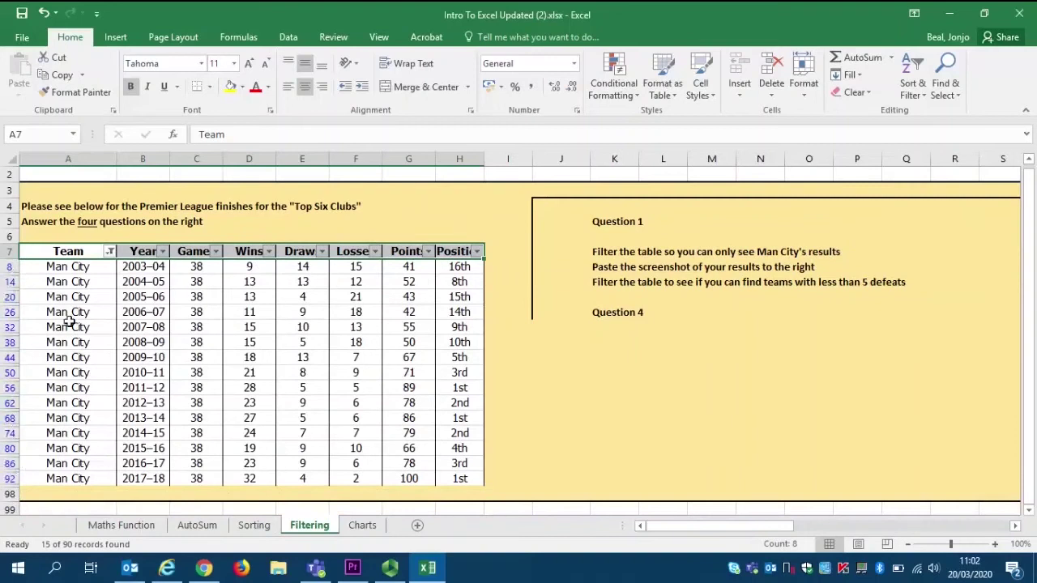
left_click(47, 267)
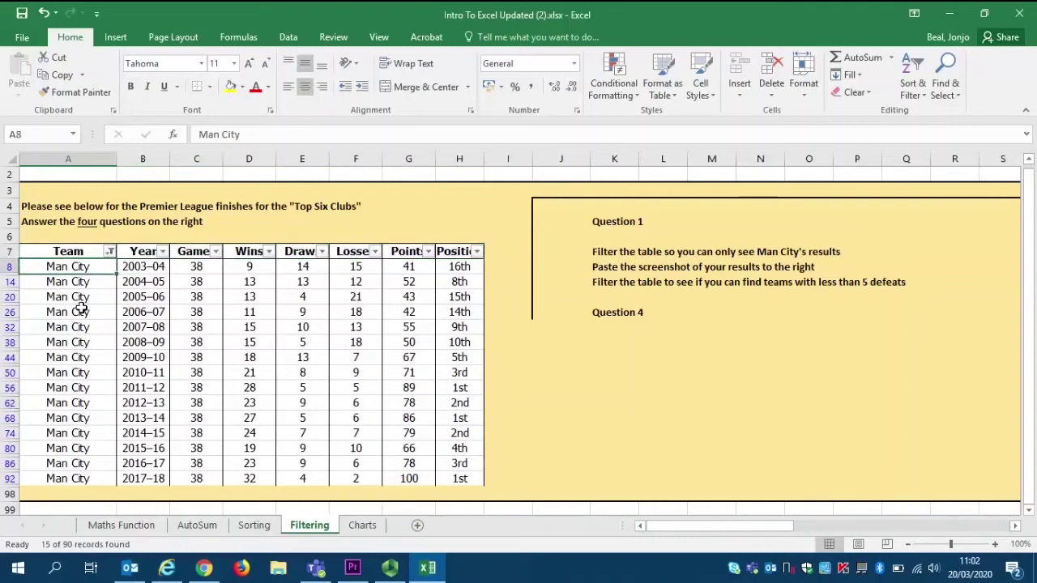
left_click(10, 268)
left_click(10, 281)
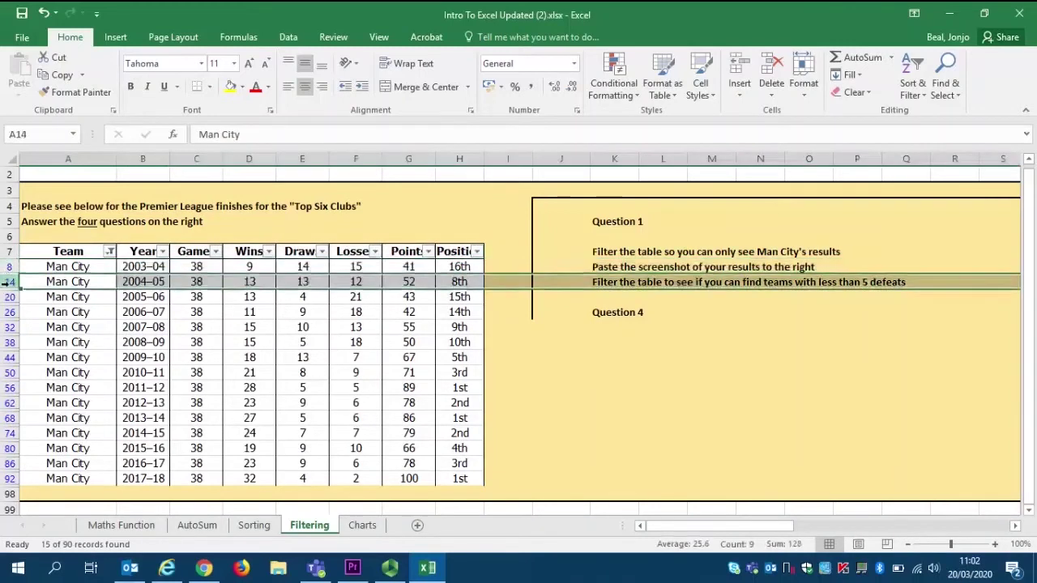
left_click(10, 296)
left_click(10, 312)
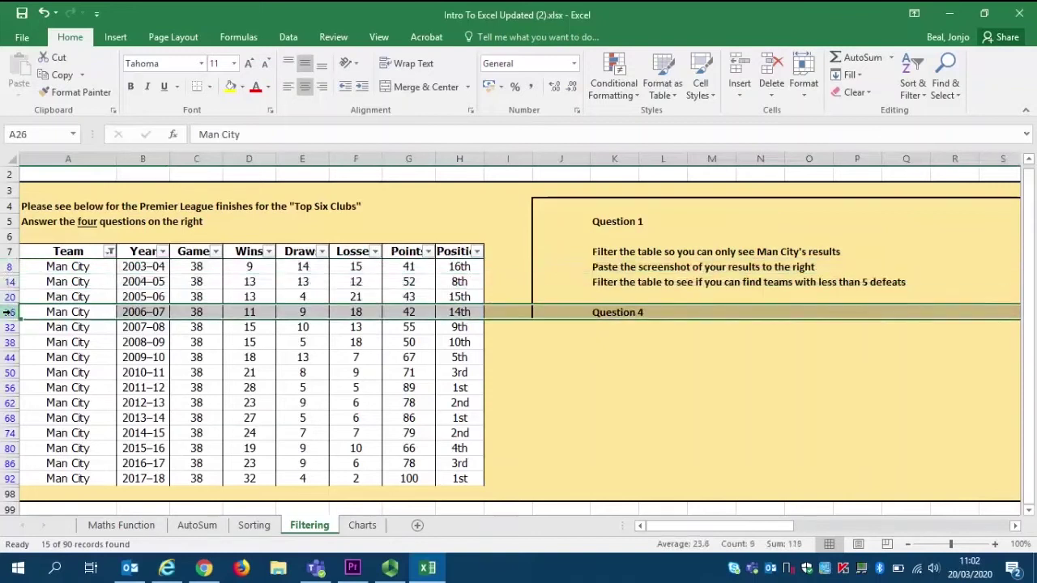
left_click(10, 260)
left_click(10, 267)
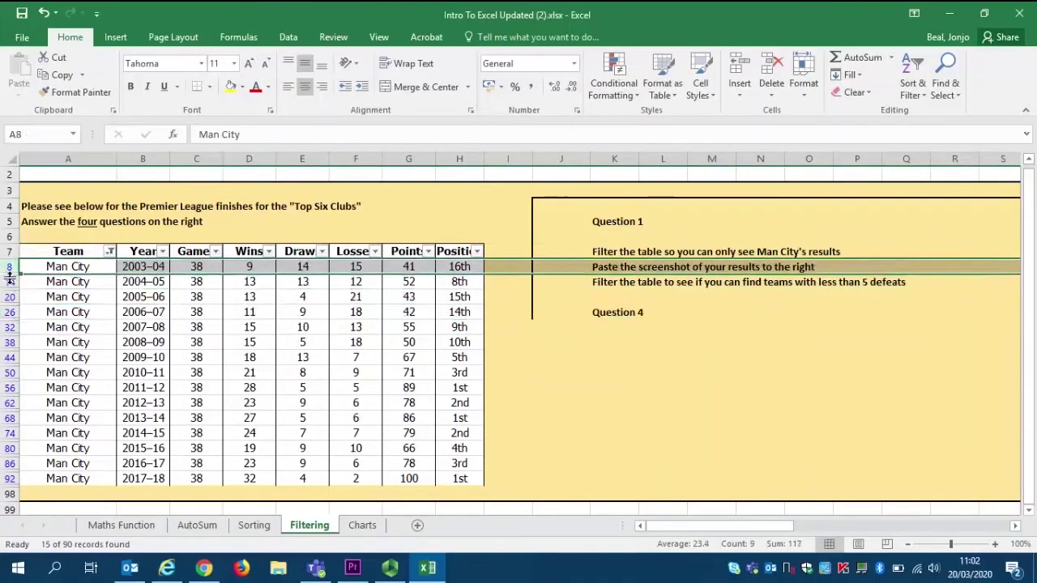
left_click(9, 281)
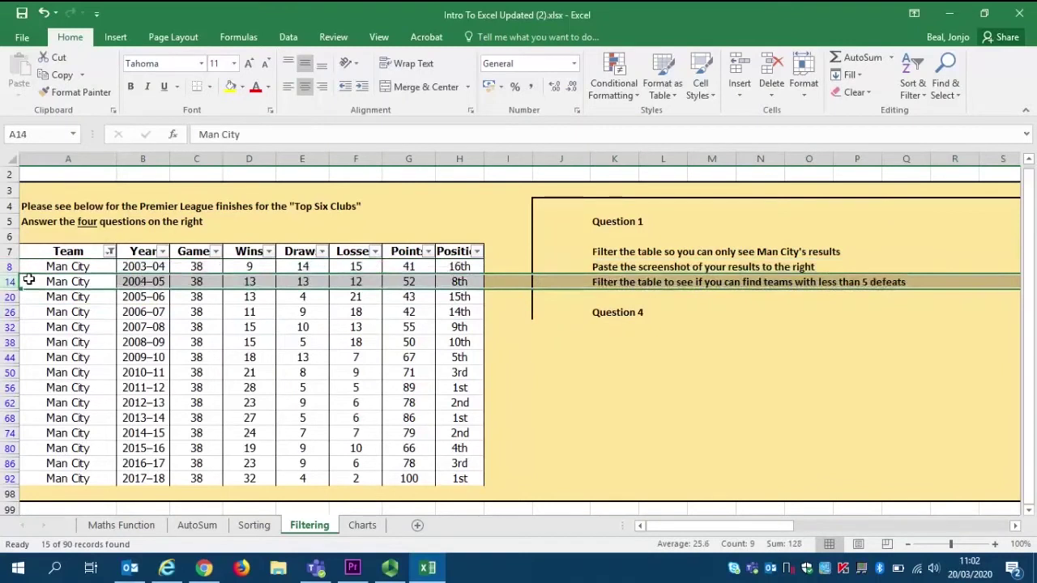
left_click(83, 266)
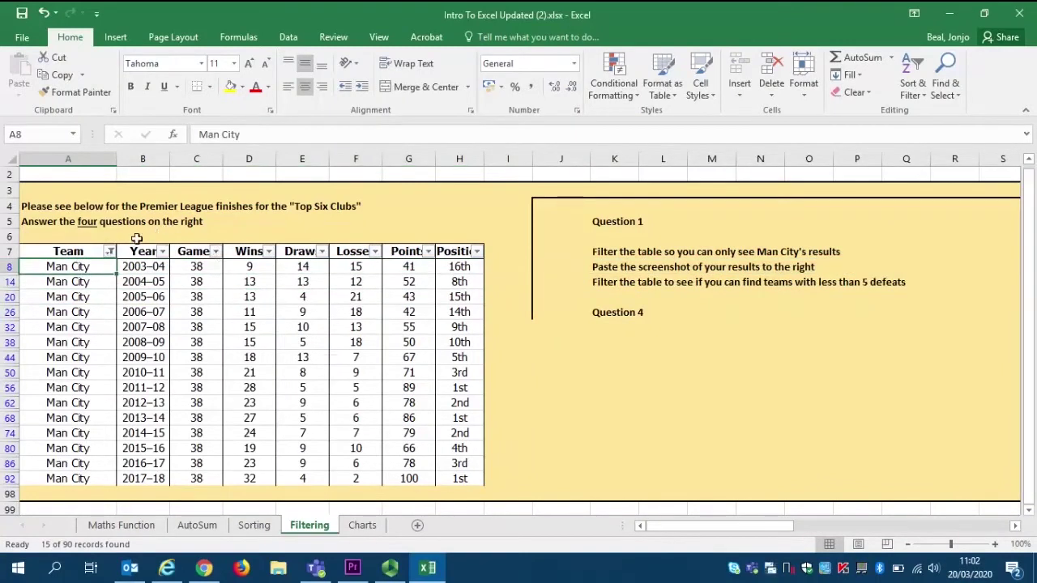
Step: Clear the filter from the Team column and review the Question 2 instructions beside the table
left_click(110, 253)
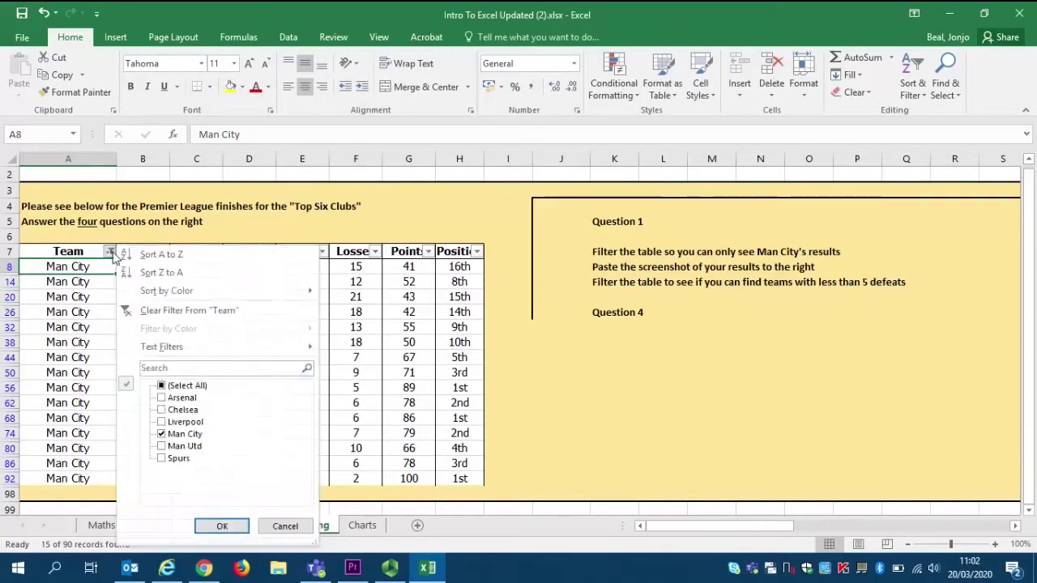
left_click(187, 310)
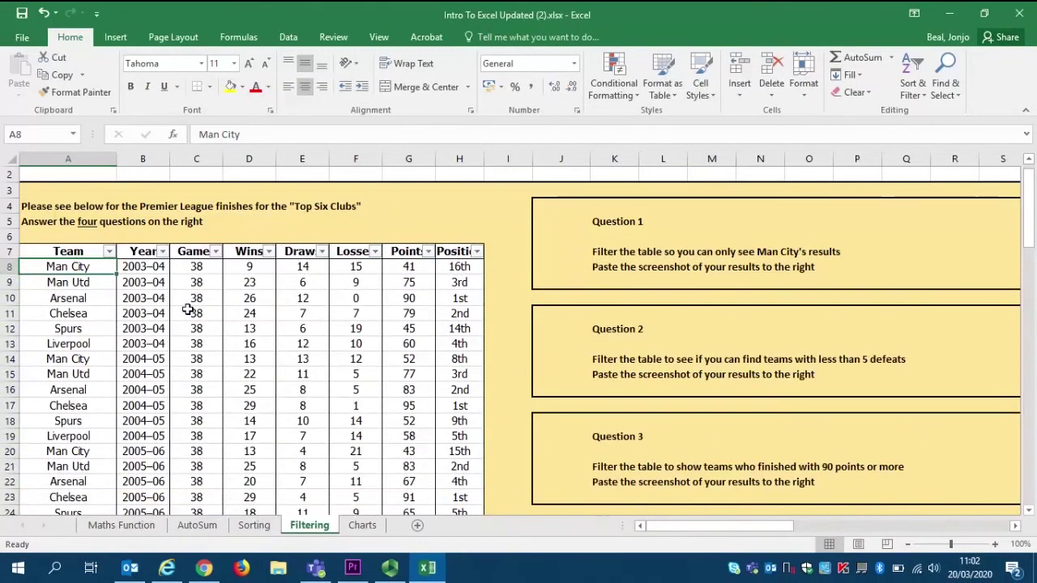
left_click_drag(1030, 207, 1030, 222)
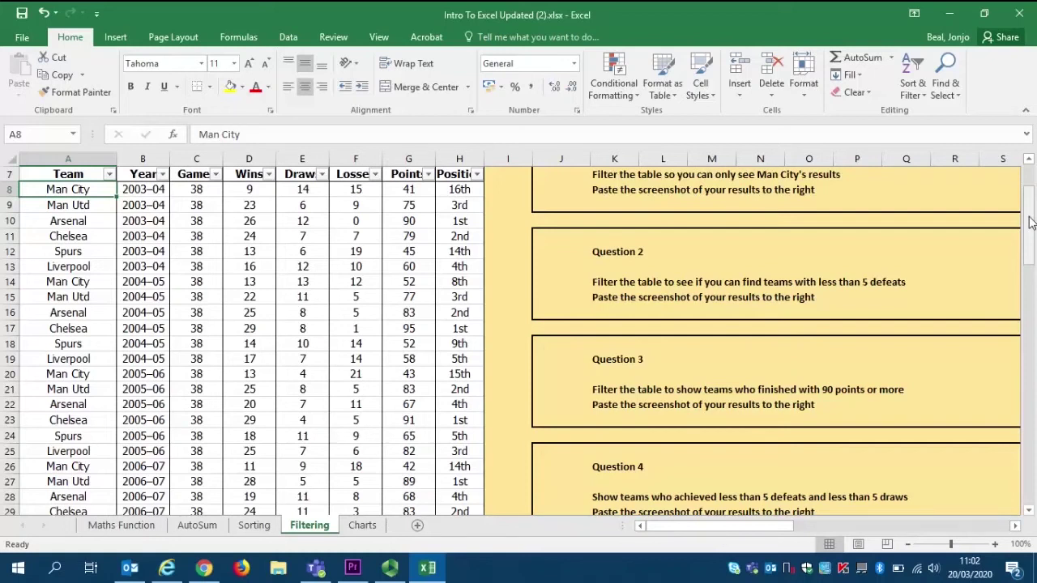
left_click(776, 314)
left_click_drag(1028, 246, 1028, 231)
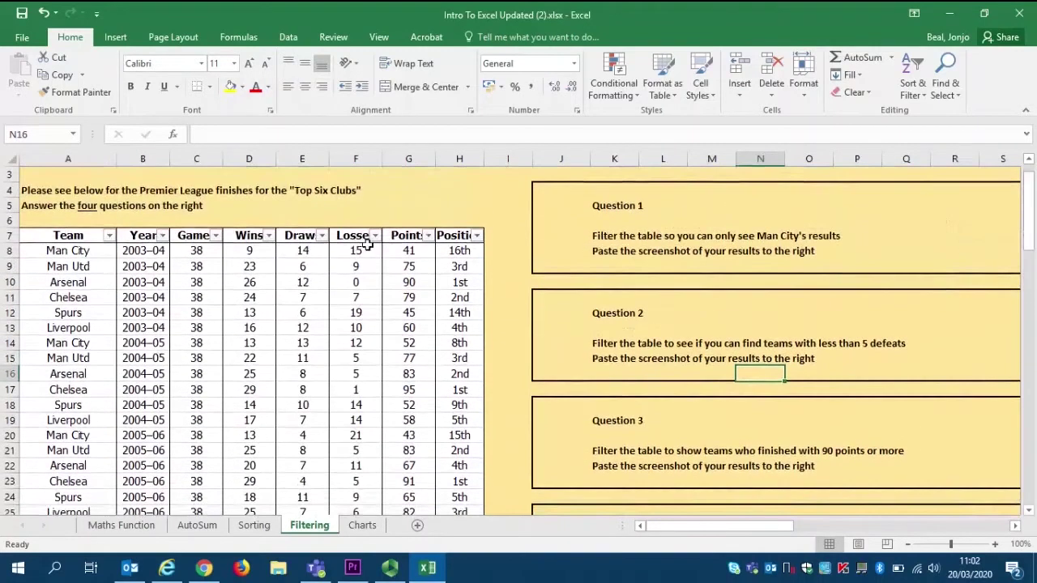
Step: Filter the Losses column with a Less Than 5 number filter and check the Losses values in the filtered rows
left_click(376, 235)
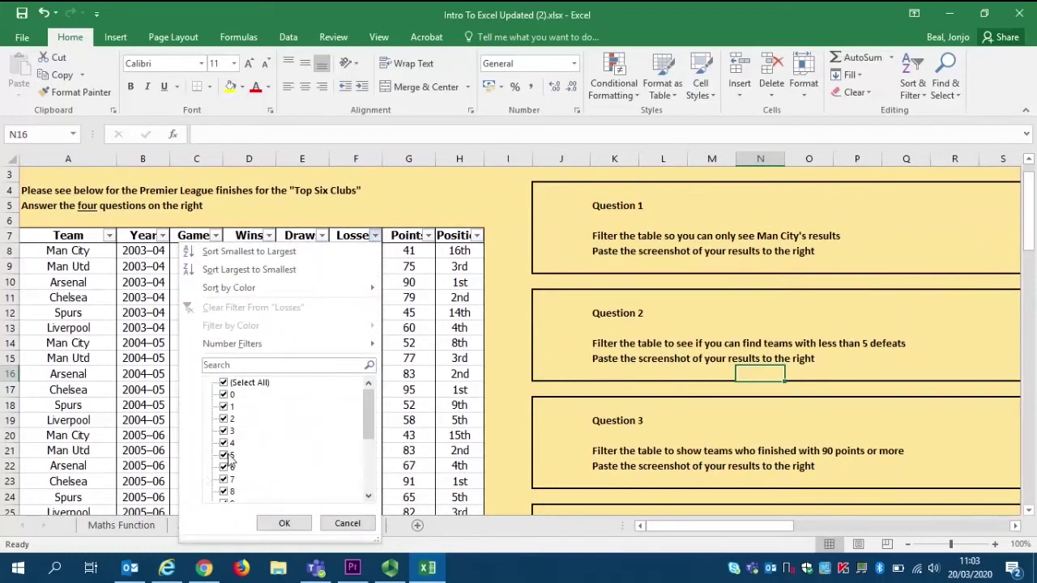
left_click_drag(370, 415, 377, 366)
mouse_move(246, 346)
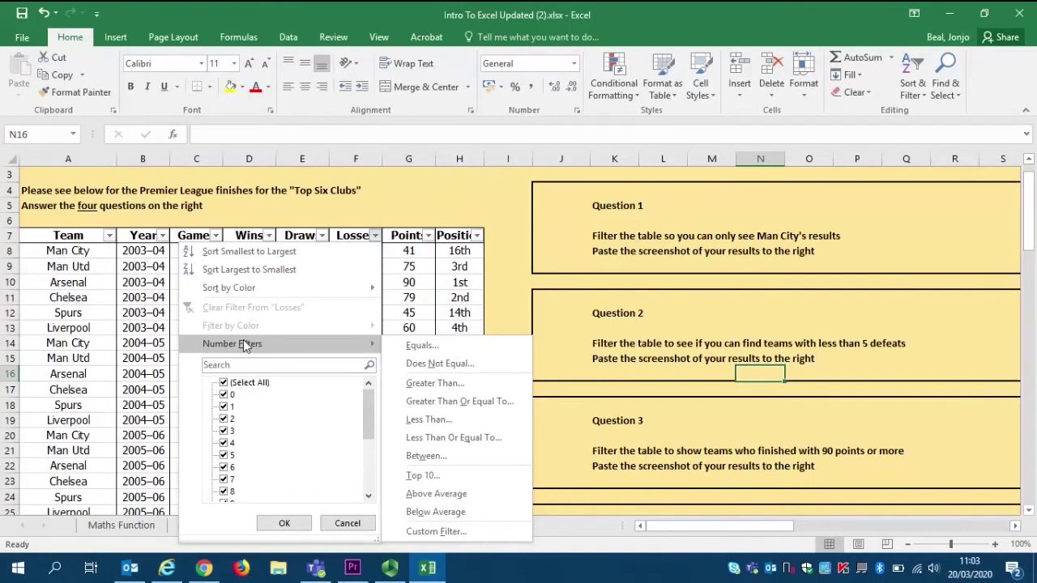
left_click(444, 428)
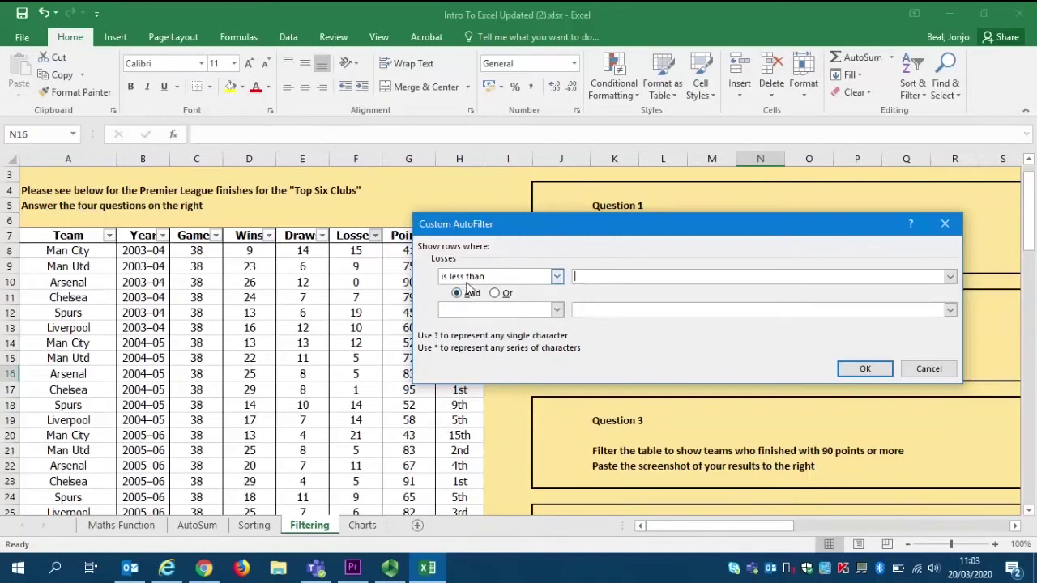
type("5")
left_click(857, 369)
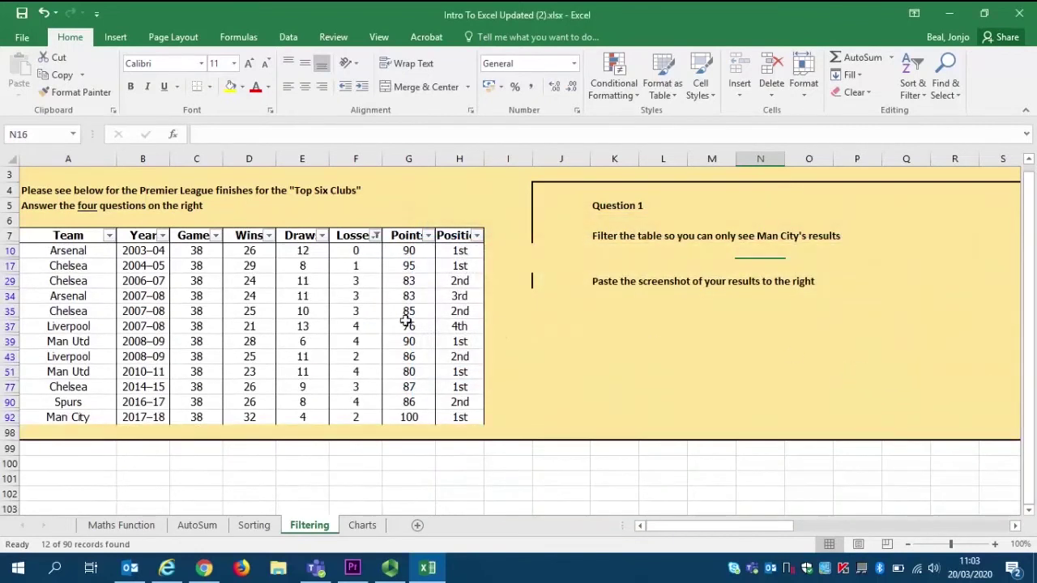
left_click_drag(356, 253, 356, 417)
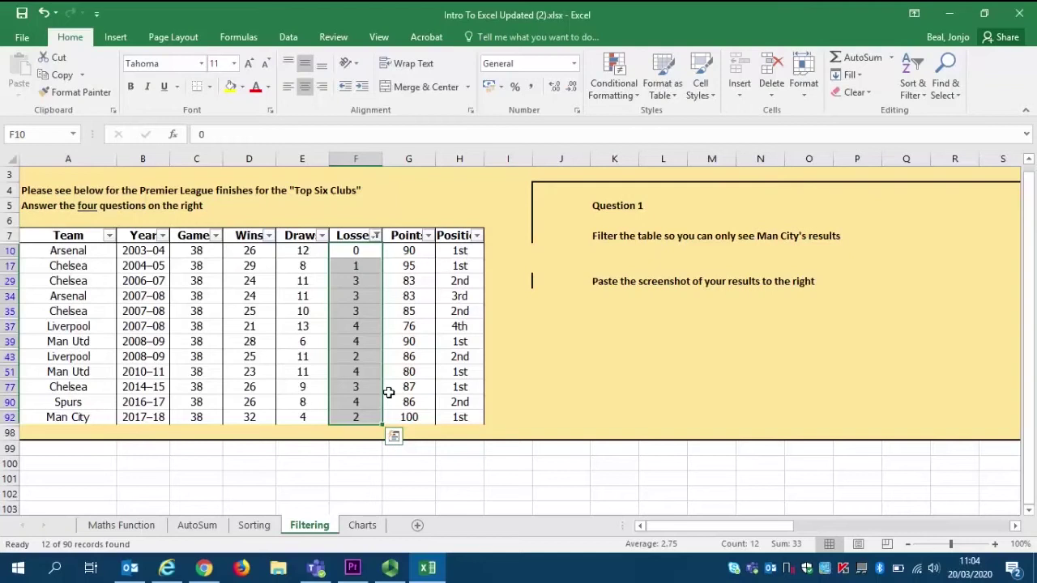
Step: Add a Greater Than 10 number filter on the Draws column to the already filtered Premier League table
left_click(322, 235)
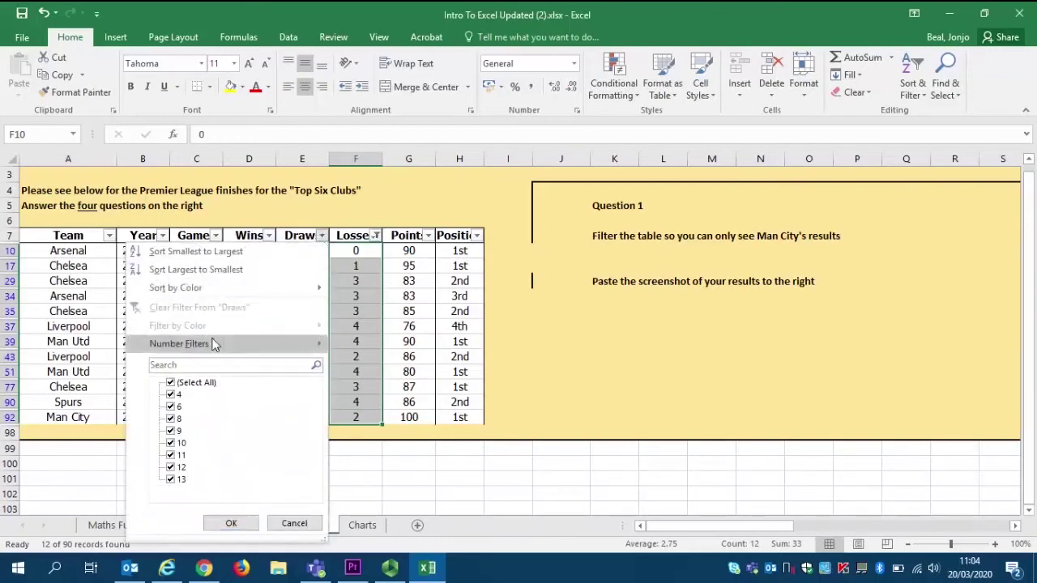
mouse_move(213, 345)
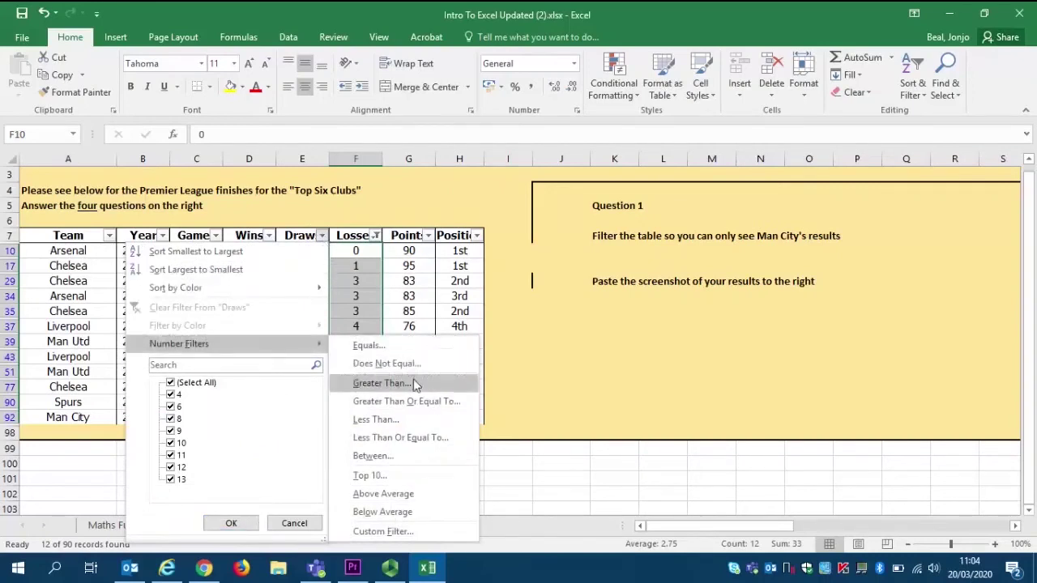
left_click(381, 383)
type("10")
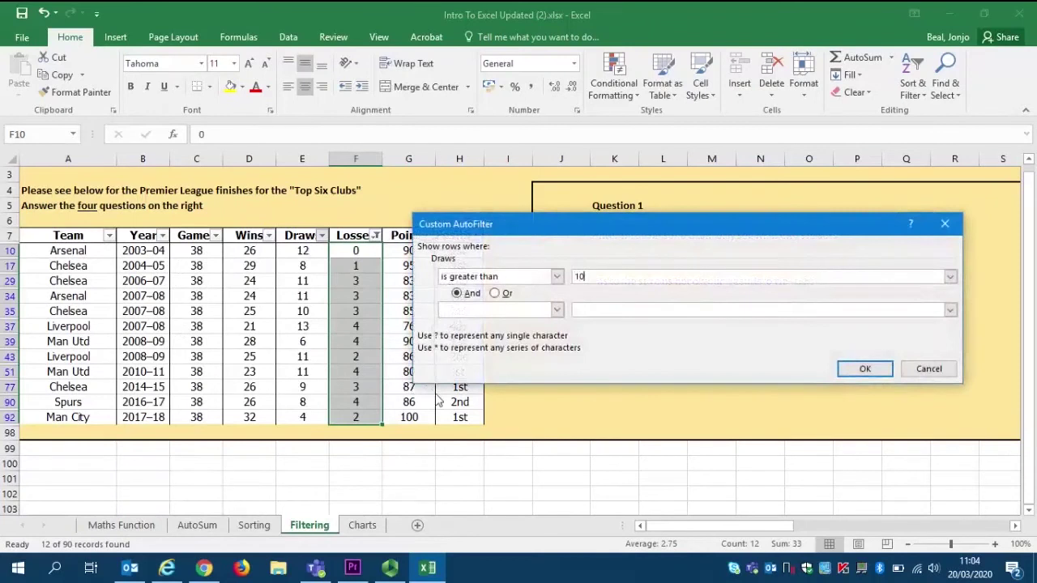
left_click_drag(409, 388, 381, 247)
left_click(459, 250)
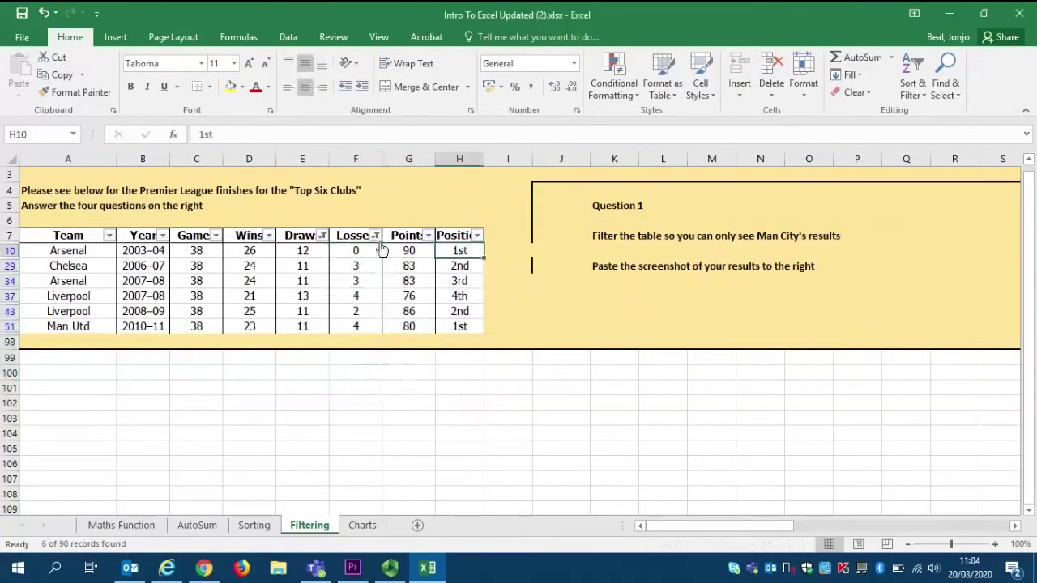
Step: Clear the filters from the Draws and Losses columns
left_click(324, 235)
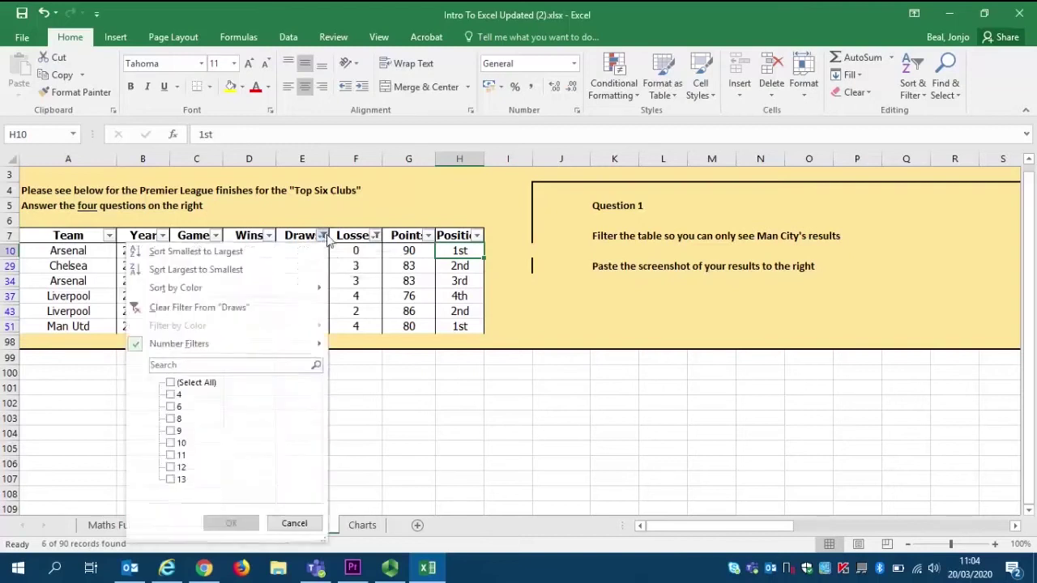
left_click(244, 304)
left_click(376, 236)
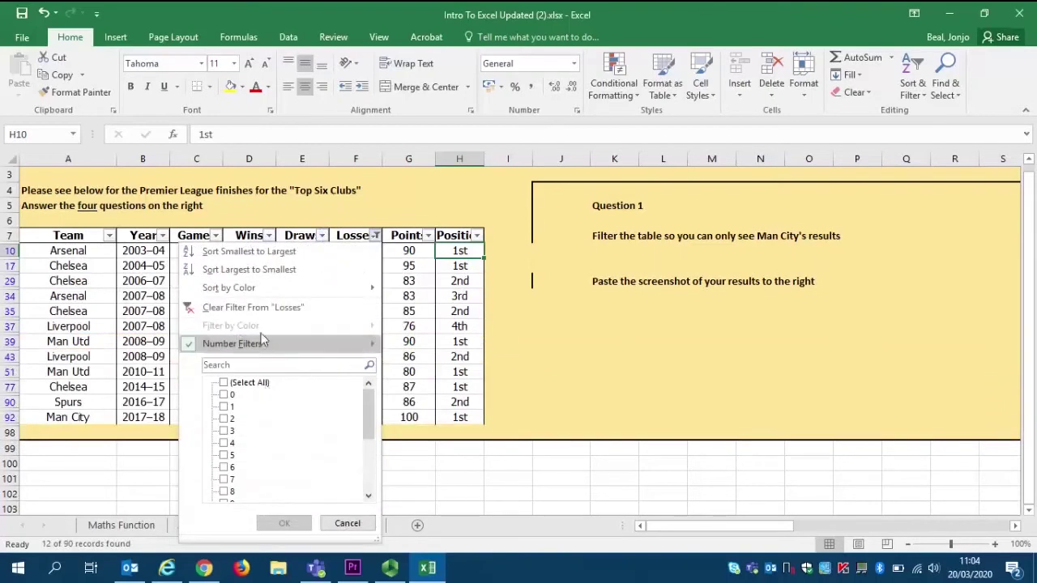
left_click(254, 302)
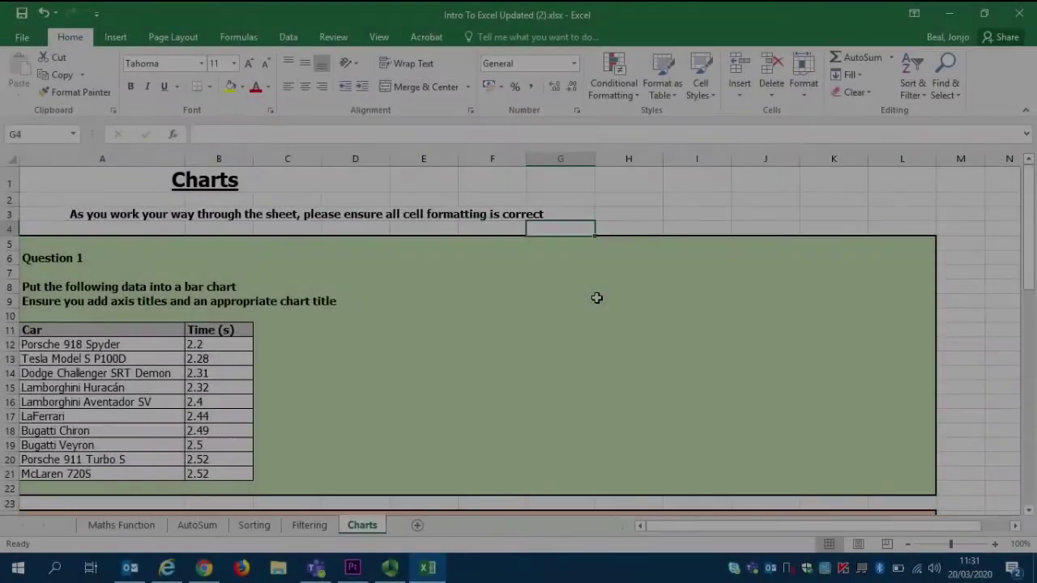
Step: Review the Question 1 instructions on the Charts sheet, down to the header of the Car and Time (s) table
key("Left")
key("Down")
key("Left")
key("Down")
key("Left")
key("Down")
key("Left")
key("Down")
key("Left")
key("Down")
key("Left")
key("Up")
key("Up")
key("Up")
key("Down")
key("Down")
key("Down")
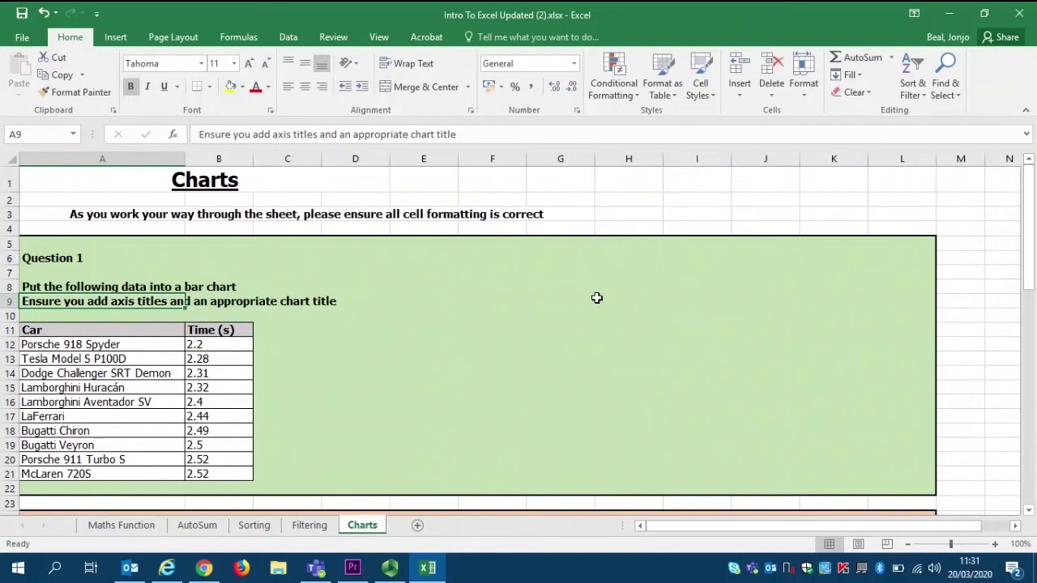
key("Down")
key("Down")
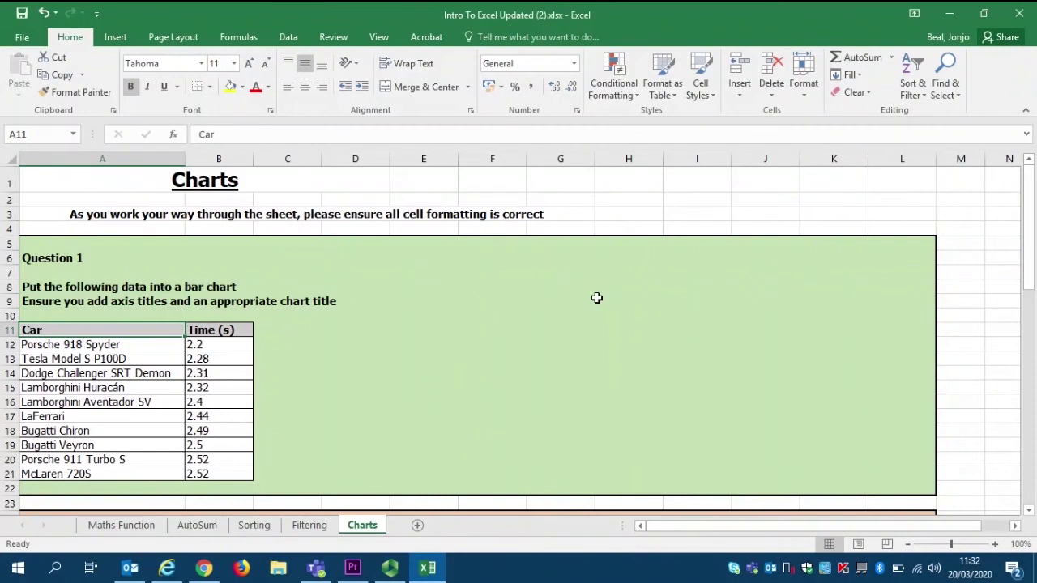
Step: Go through the car names in the Question 1 table from Porsche 918 Spyder to McLaren 720S
key("Down")
key("Down")
key("Down")
key("Down")
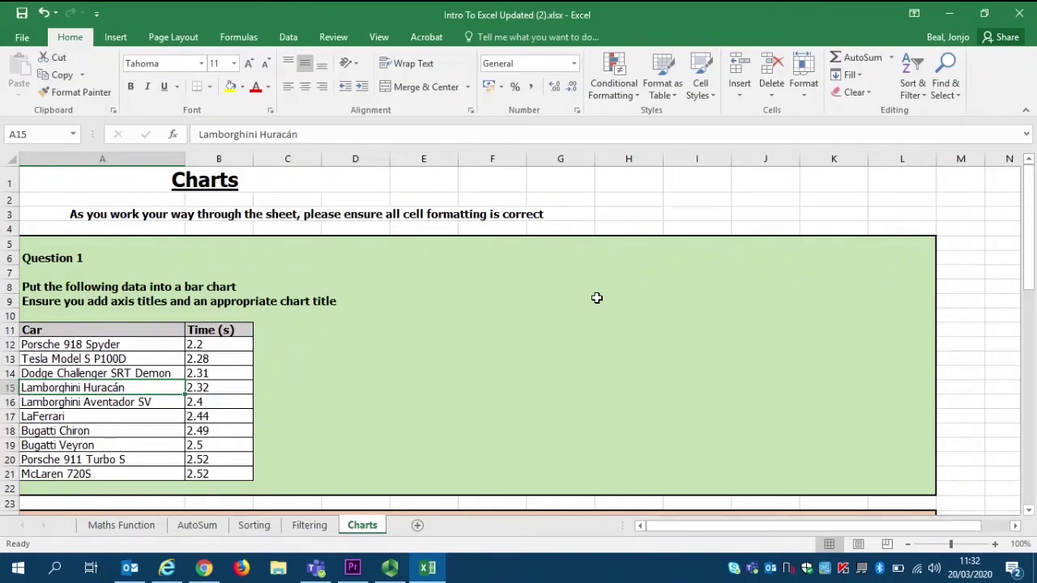
key("Down")
key("Down")
key("Down")
key("Down")
key("Down")
key("Down")
key("Down")
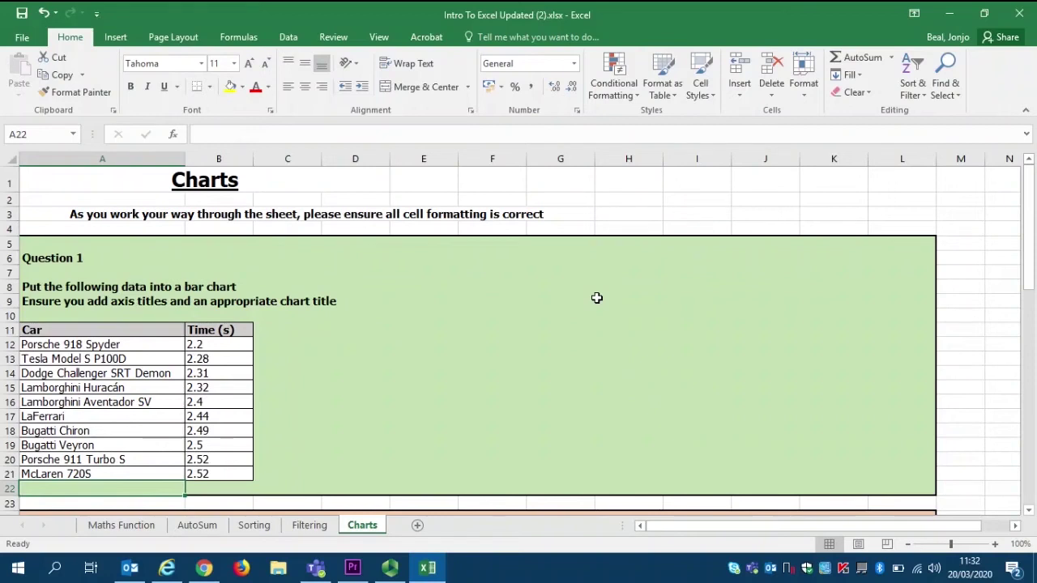
Step: Select the whole Question 1 table from the McLaren 720S row up to the Car and Time (s) headers
key("Up")
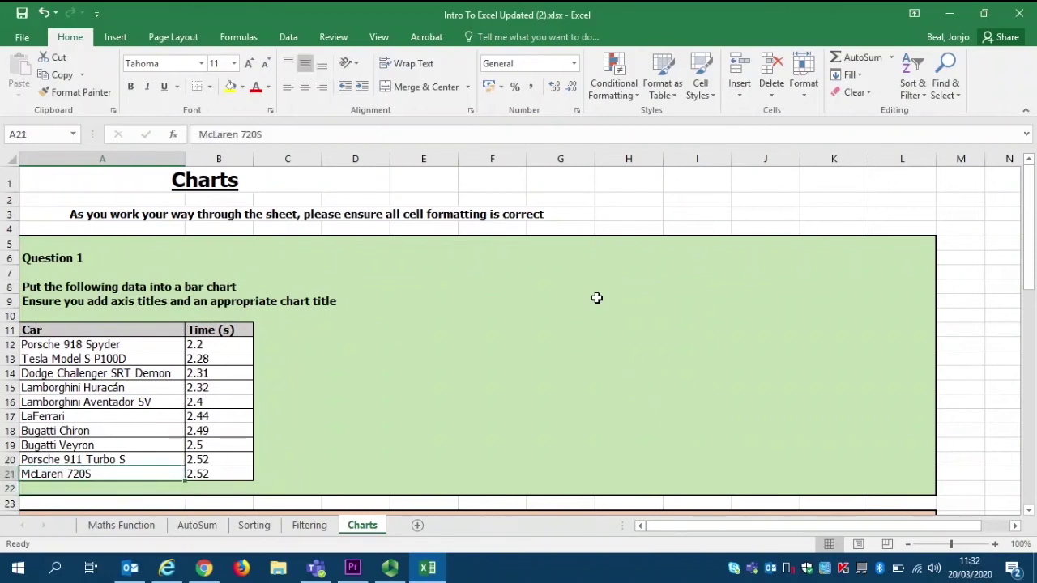
key("shift+Right")
key("shift+Up")
key("shift+Up")
key("shift+Up")
key("shift+Up")
key("shift+Up")
key("shift+Up")
key("shift+Up")
key("shift+Up")
key("shift+Up")
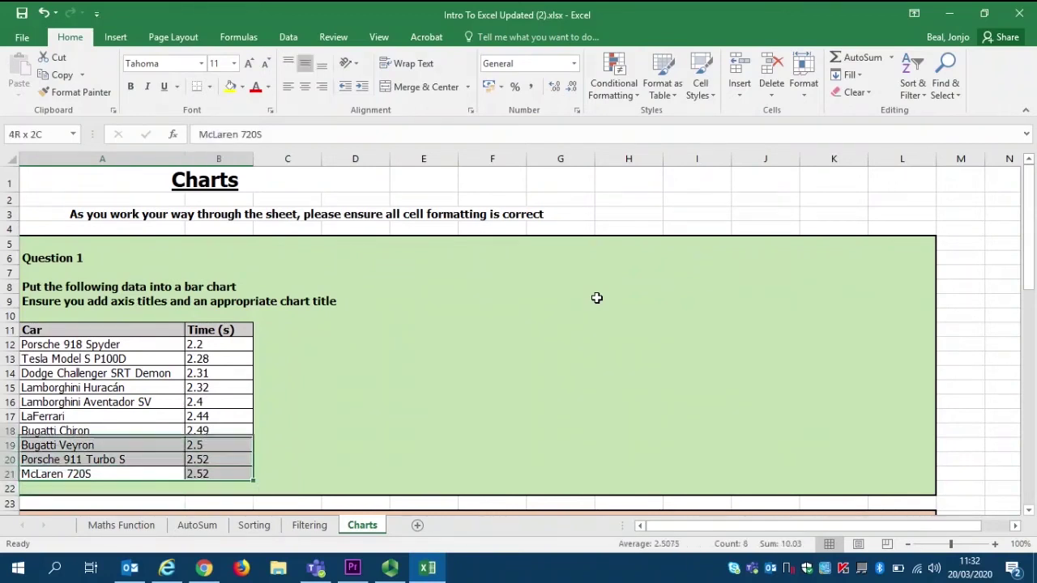
key("shift+Up")
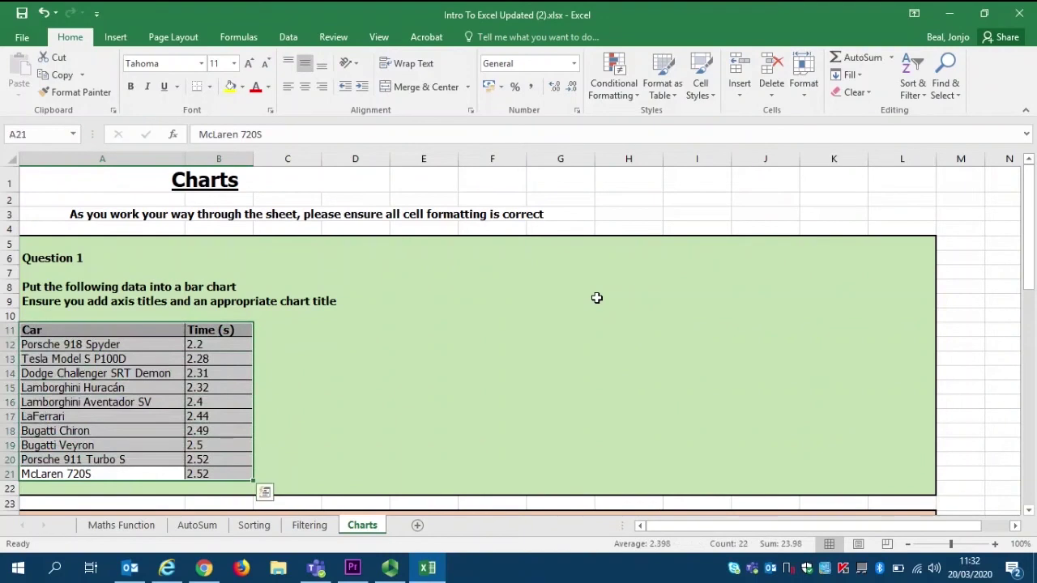
Step: Look over Questions 2 and 3 on the Charts sheet, including the Question 3 table from Menu item to Profit margin
key("Down")
key("Down")
key("Down")
key("Down")
key("Down")
key("Down")
key("Down")
key("Down")
key("Down")
key("Down")
key("Down")
key("Down")
key("Down")
key("Down")
key("Down")
key("Down")
key("Down")
key("Down")
key("Down")
key("Down")
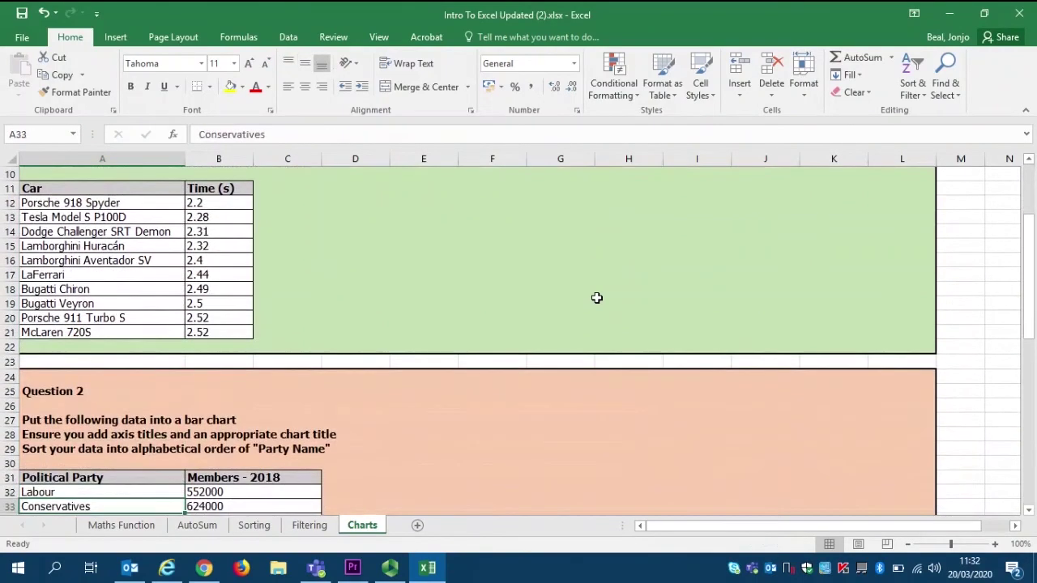
key("Down")
key("Down")
key("Down")
key("Down")
key("Down")
key("Down")
key("Down")
key("Down")
key("Down")
key("Down")
key("Down")
key("Down")
key("Down")
key("Down")
key("Down")
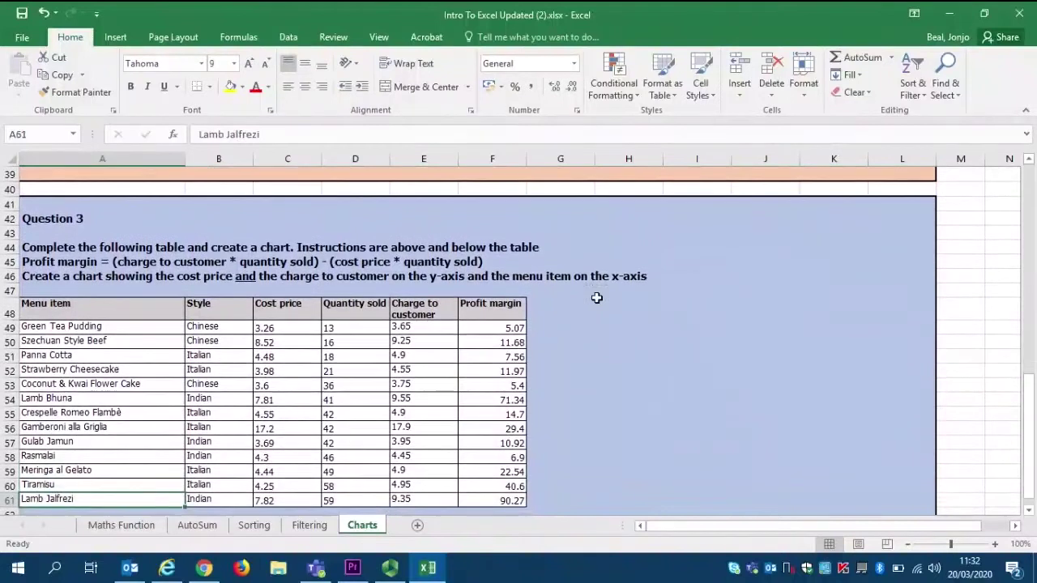
left_click(115, 306)
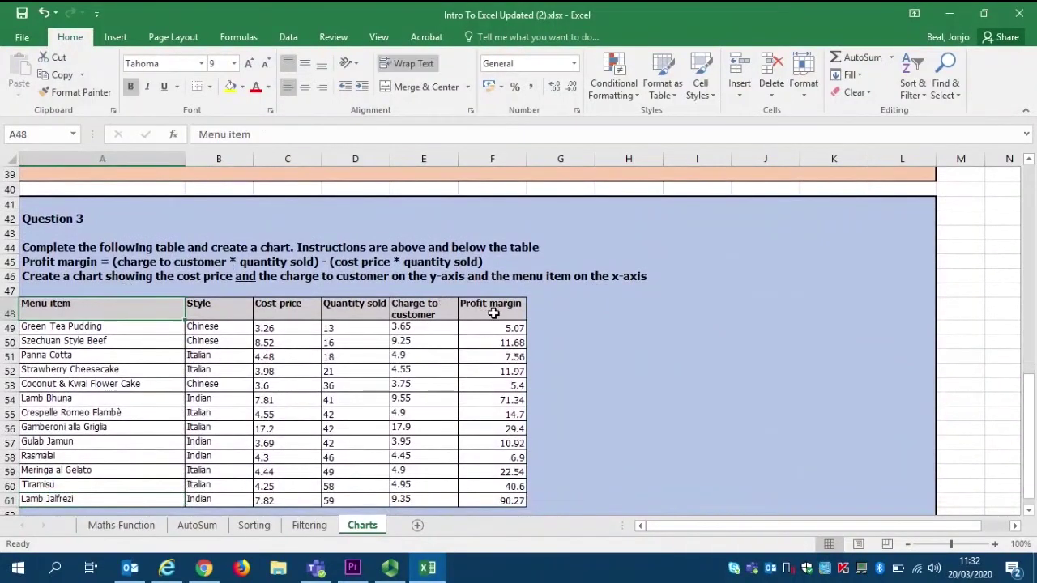
left_click(494, 314)
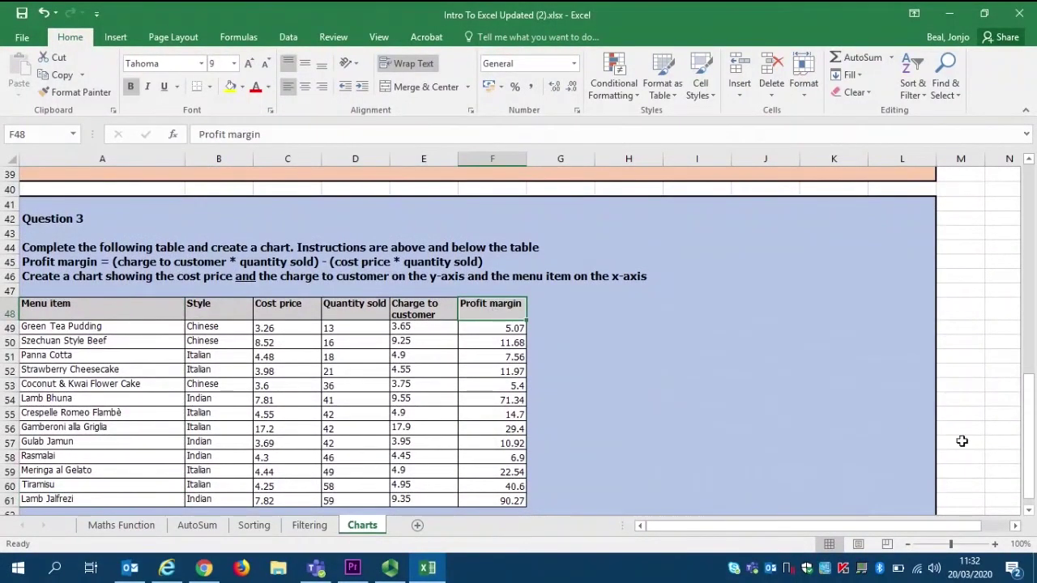
left_click_drag(1024, 425, 1013, 186)
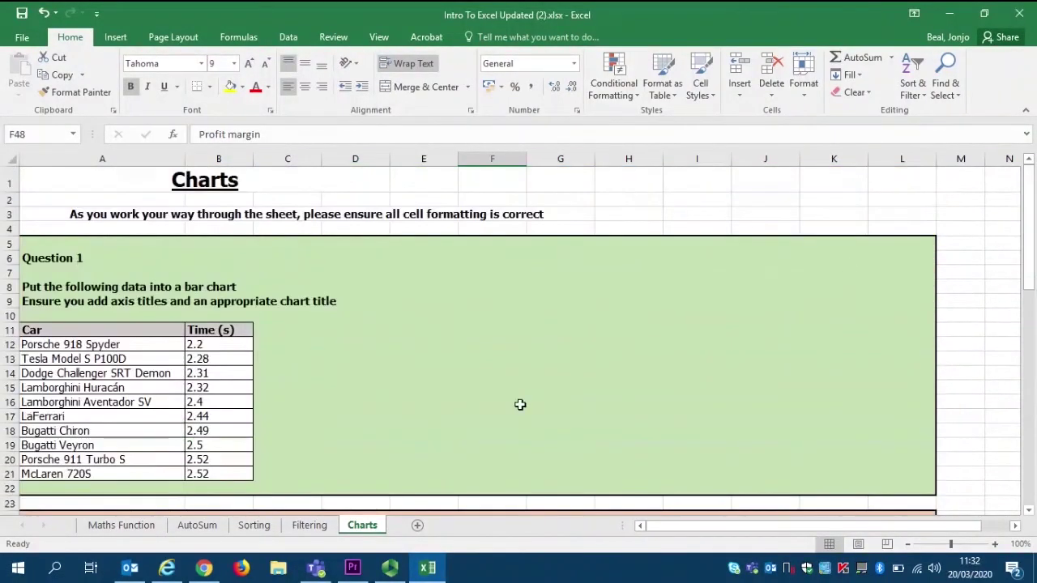
Step: Select the Question 1 Car and Time (s) table with its headers and open the recommended charts for it
mouse_move(87, 336)
left_mouse_down()
mouse_move(162, 373)
mouse_move(243, 442)
mouse_move(244, 472)
left_mouse_up()
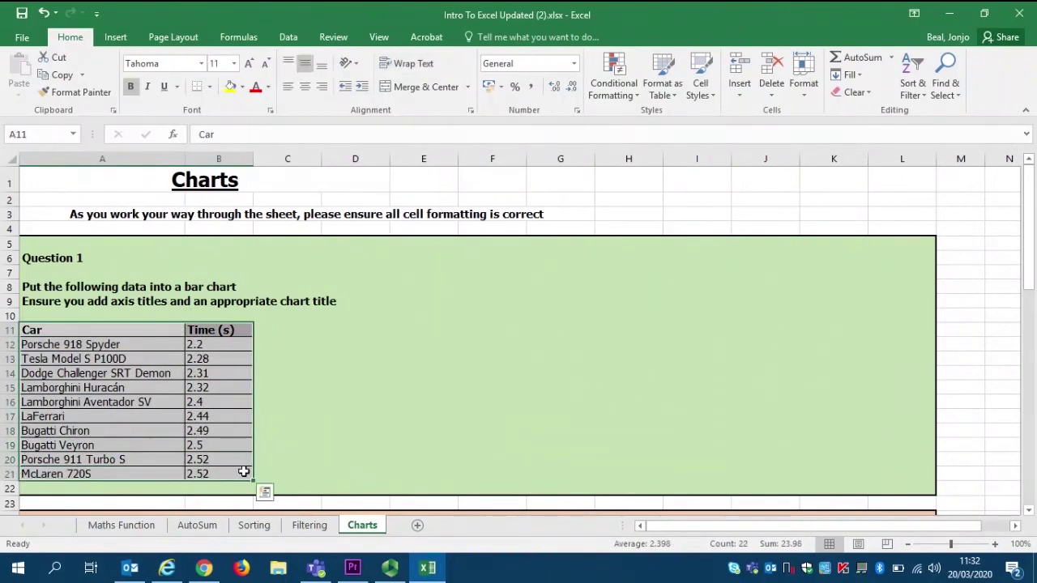
left_click(352, 380)
left_click_drag(77, 331, 192, 474)
left_click(114, 39)
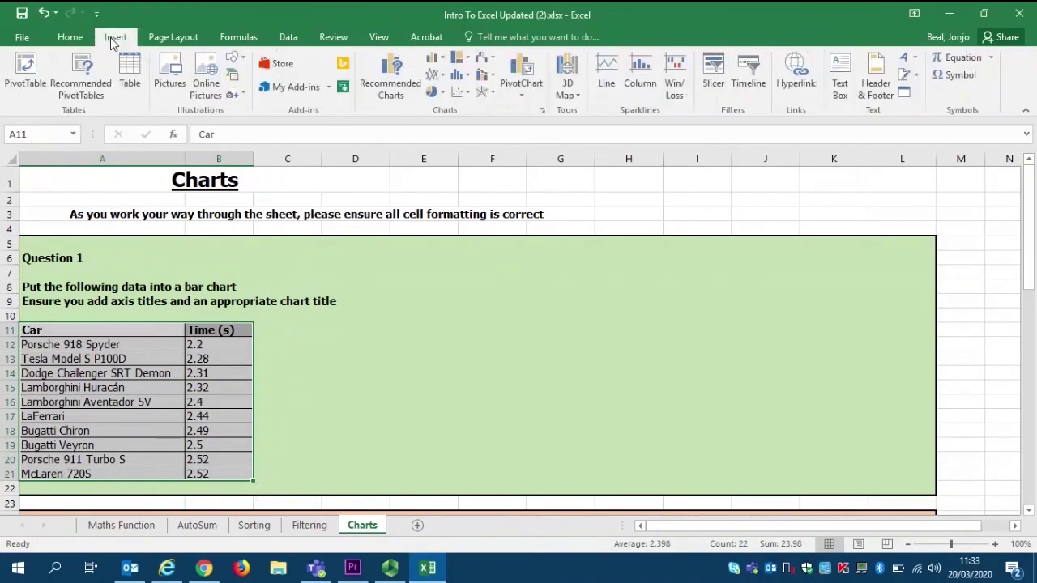
left_click(385, 95)
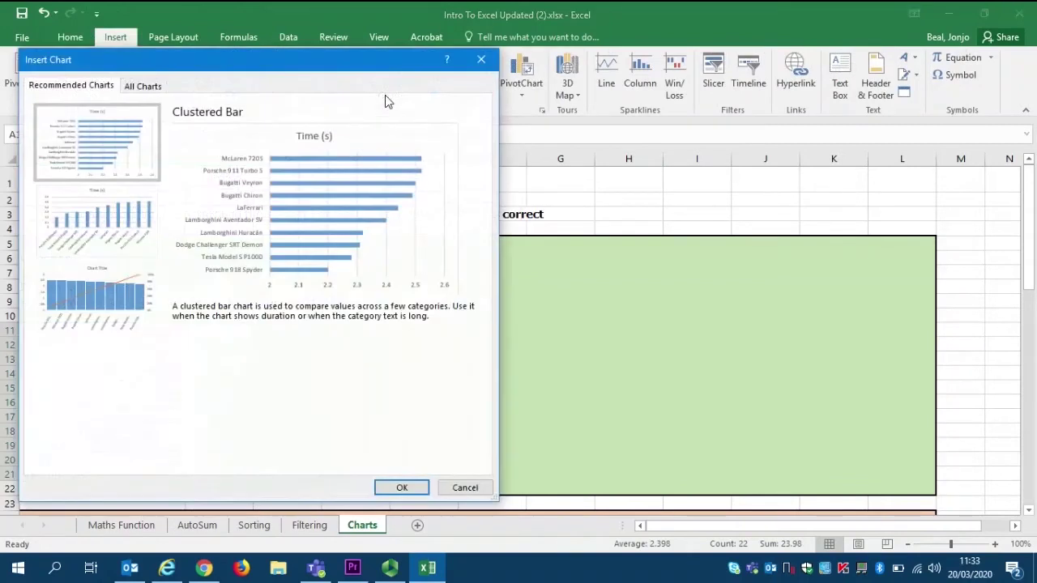
Step: Browse all available chart types, including Bar, X Y (Scatter), Stock, Area and Pie
left_click(144, 87)
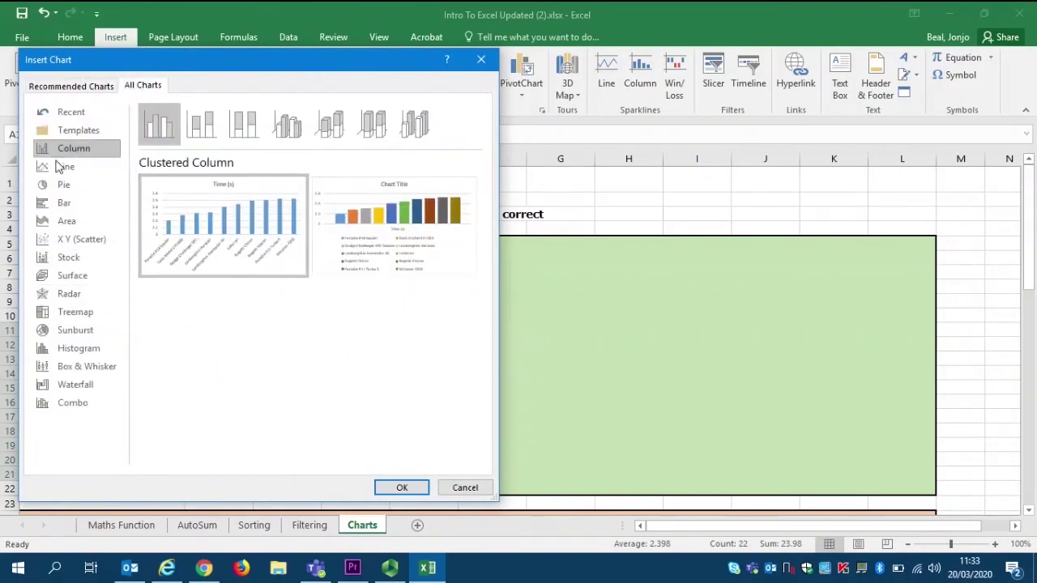
left_click(64, 202)
left_click(61, 239)
left_click(63, 261)
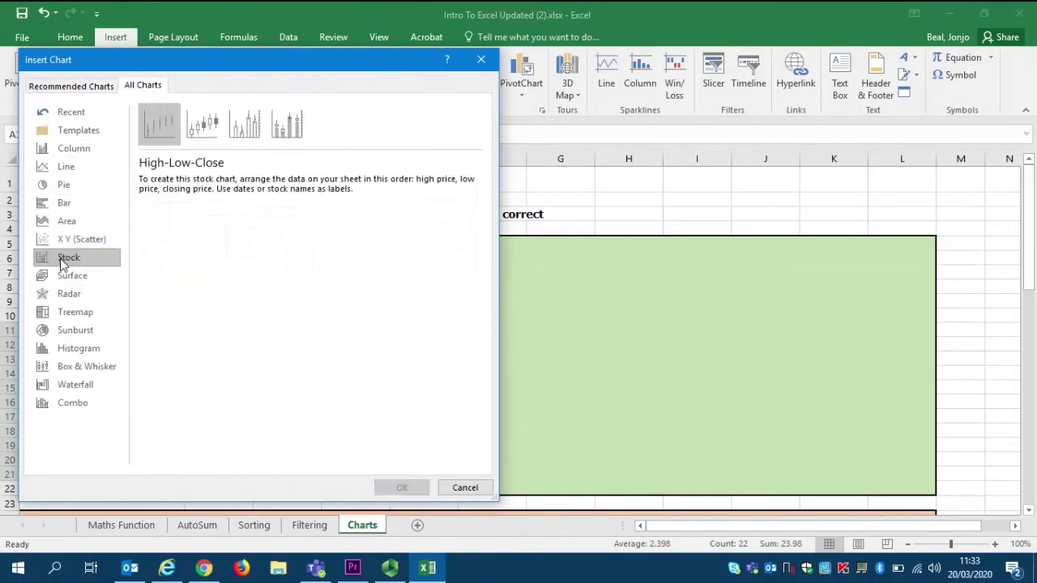
left_click(71, 222)
left_click(72, 201)
left_click(65, 184)
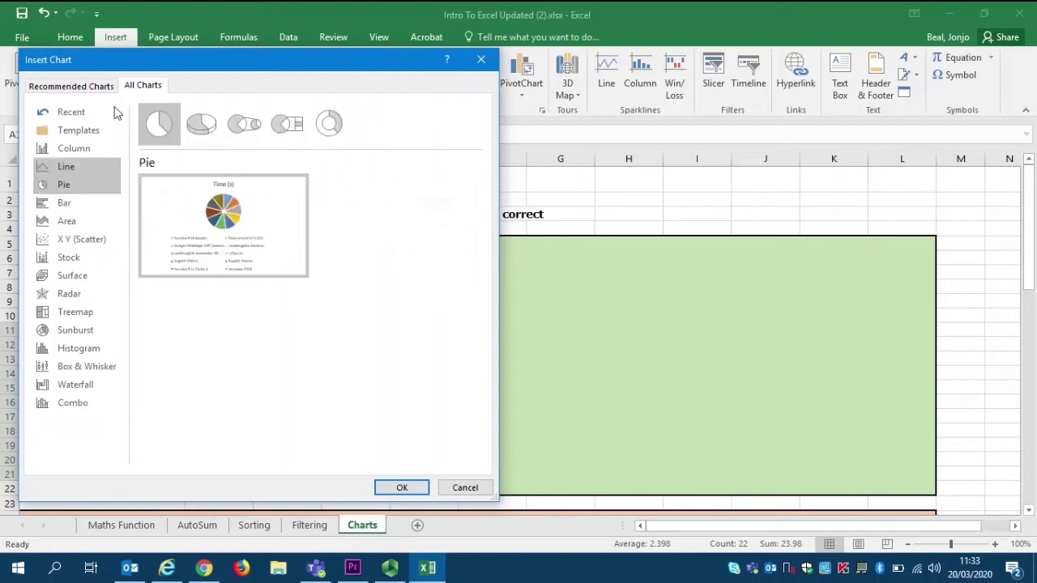
Step: Insert the recommended Clustered Bar chart of the car times and position it beside the table within the Question 1 area
left_click(97, 86)
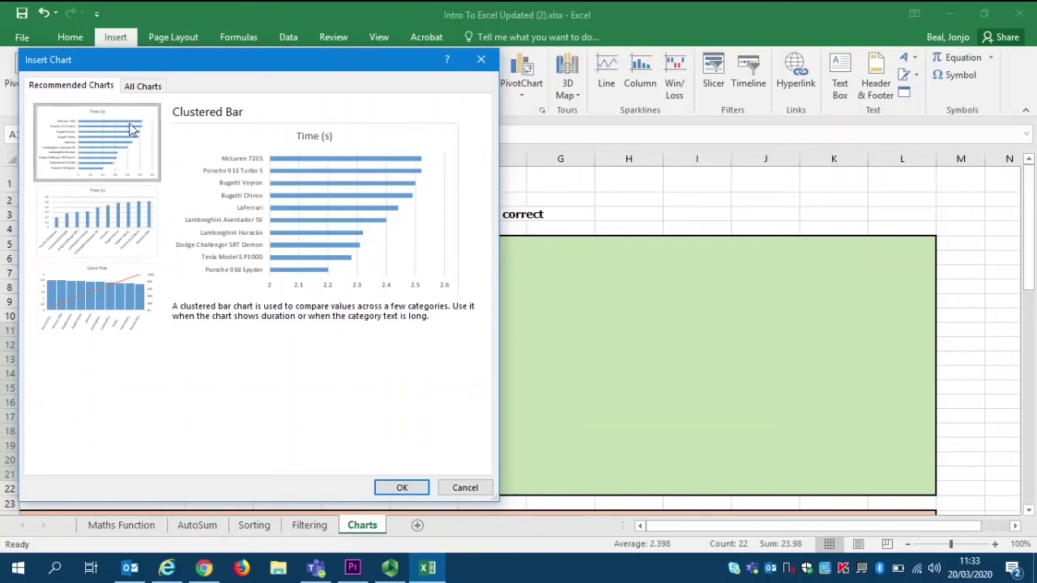
double_click(109, 154)
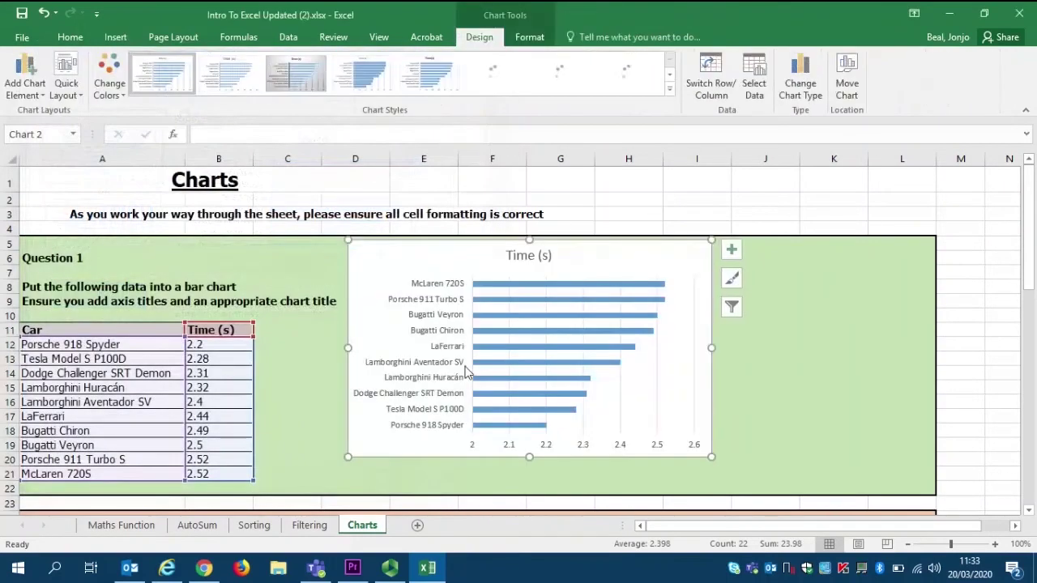
left_click_drag(437, 260, 461, 288)
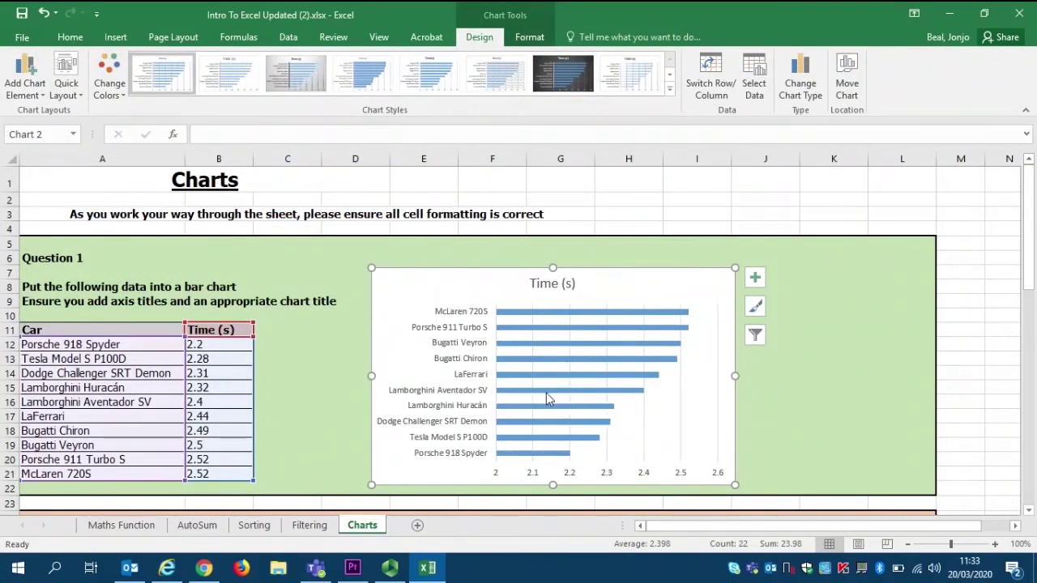
left_click(608, 375)
left_click(511, 343)
left_click(409, 315)
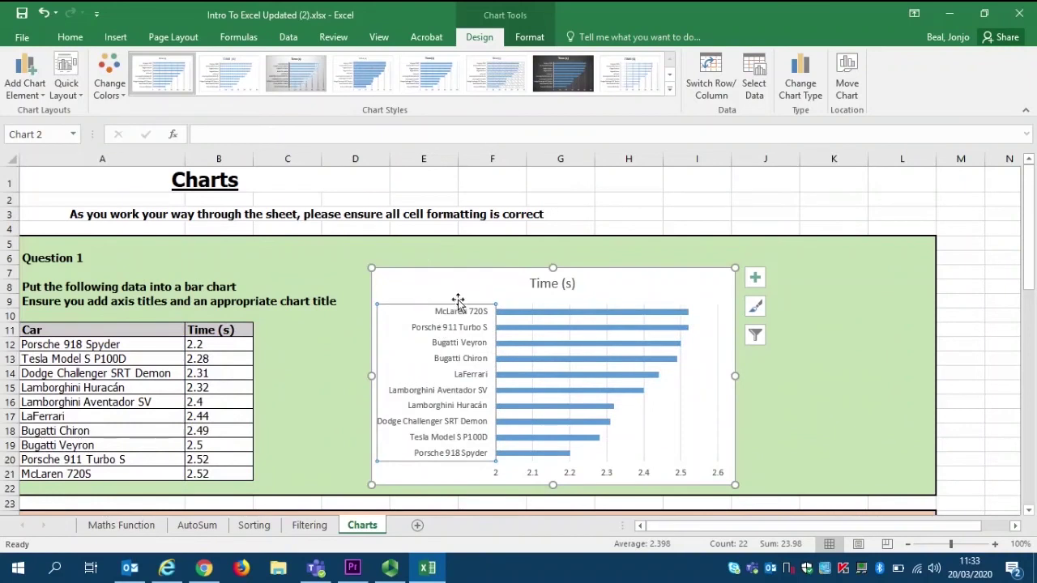
left_click_drag(458, 300, 467, 282)
left_click(580, 356)
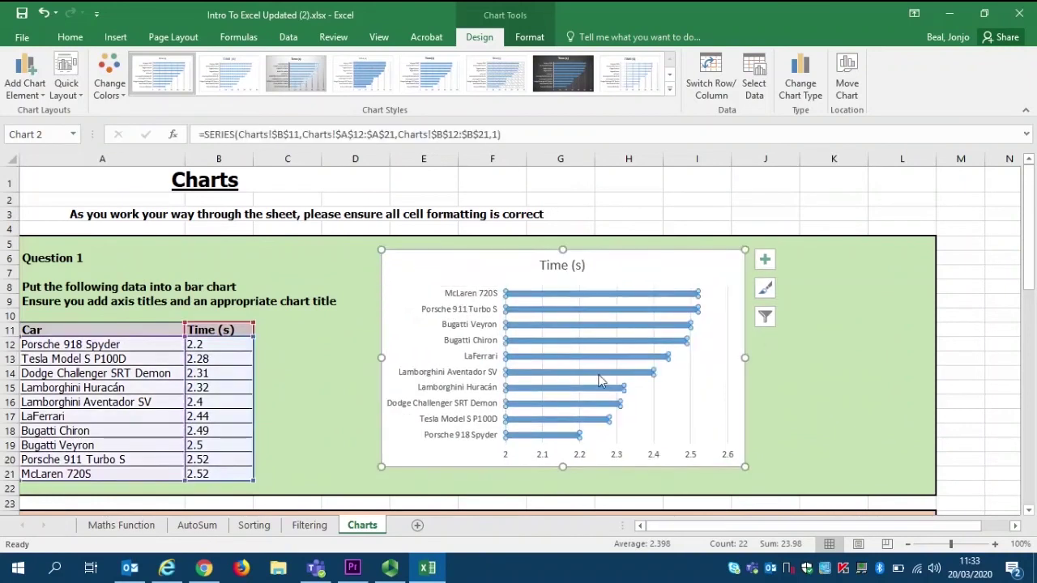
mouse_move(410, 254)
left_mouse_down()
mouse_move(449, 285)
mouse_move(432, 256)
mouse_move(424, 269)
left_mouse_up()
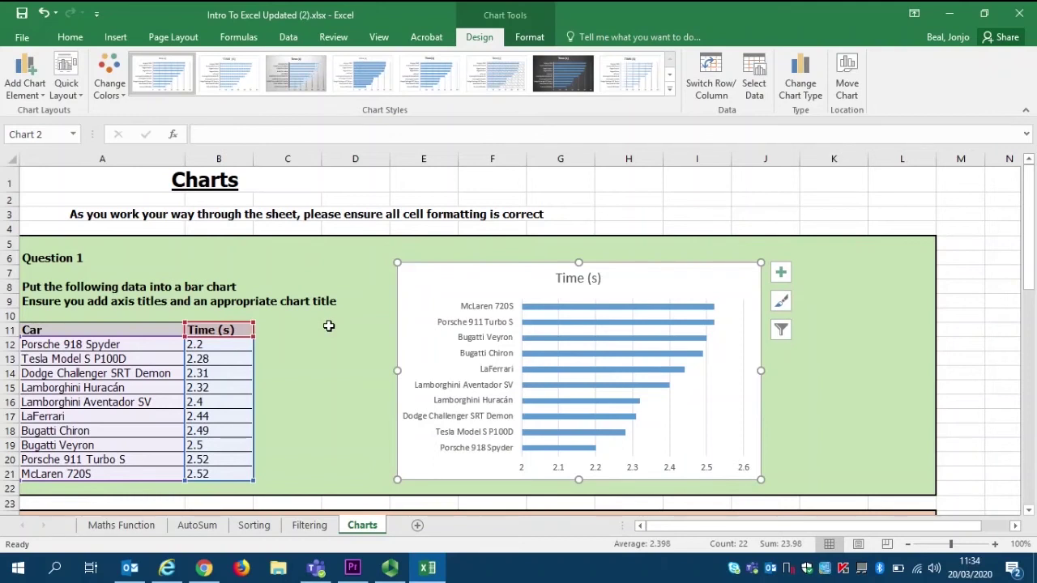
Step: Turn on filtering for the Car and Time (s) headers of the Question 1 table
left_click(316, 339)
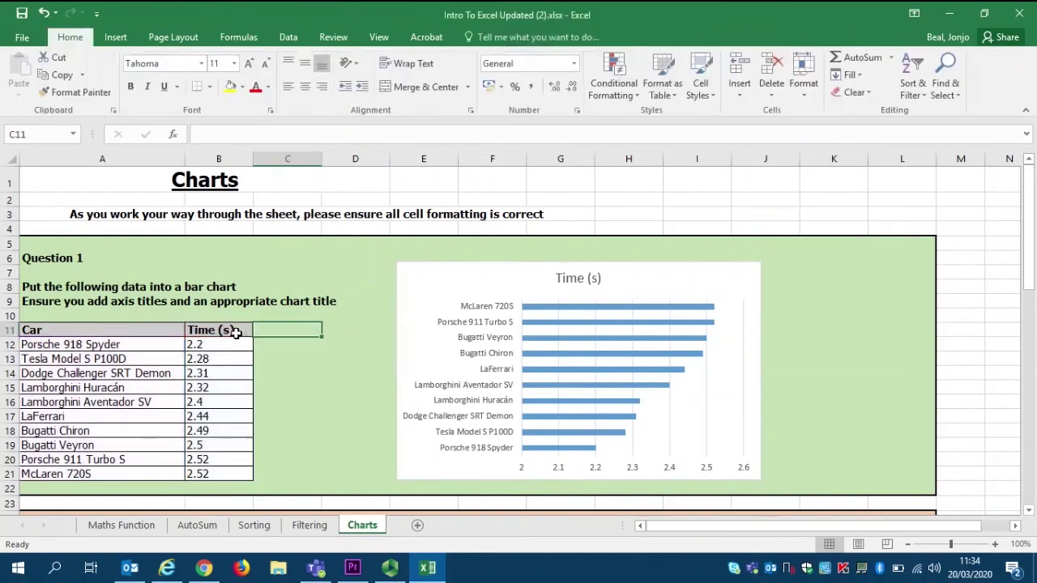
left_click(230, 330)
left_click(915, 91)
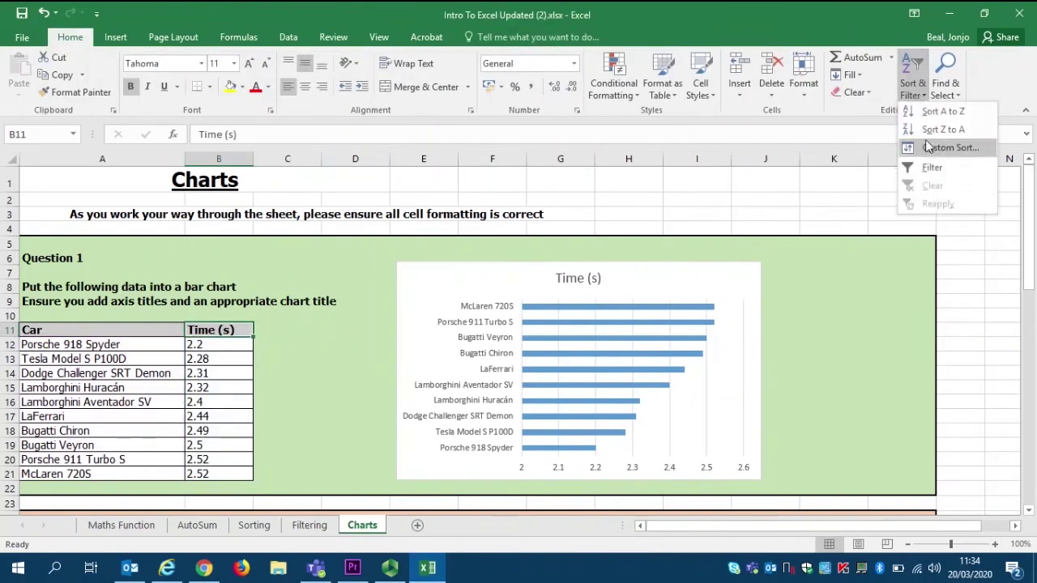
left_click(928, 168)
Step: Filter out the Time (s) values 2.4, 2.44, 2.49, 2.5 and 2.52, and undo that filter
left_click(246, 331)
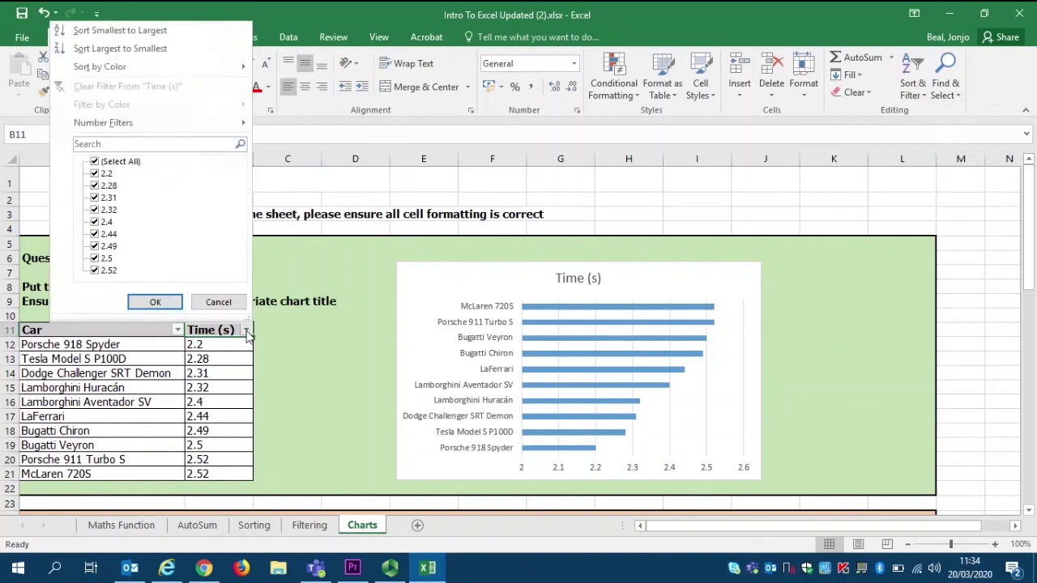
left_click(104, 222)
left_click(103, 234)
left_click(103, 246)
left_click(104, 259)
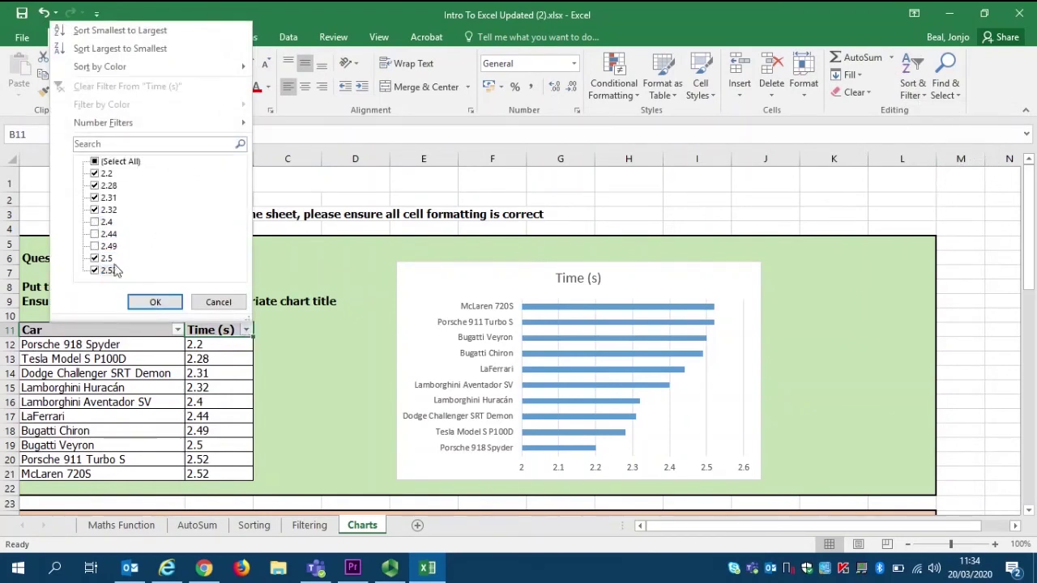
left_click(105, 271)
left_click(155, 301)
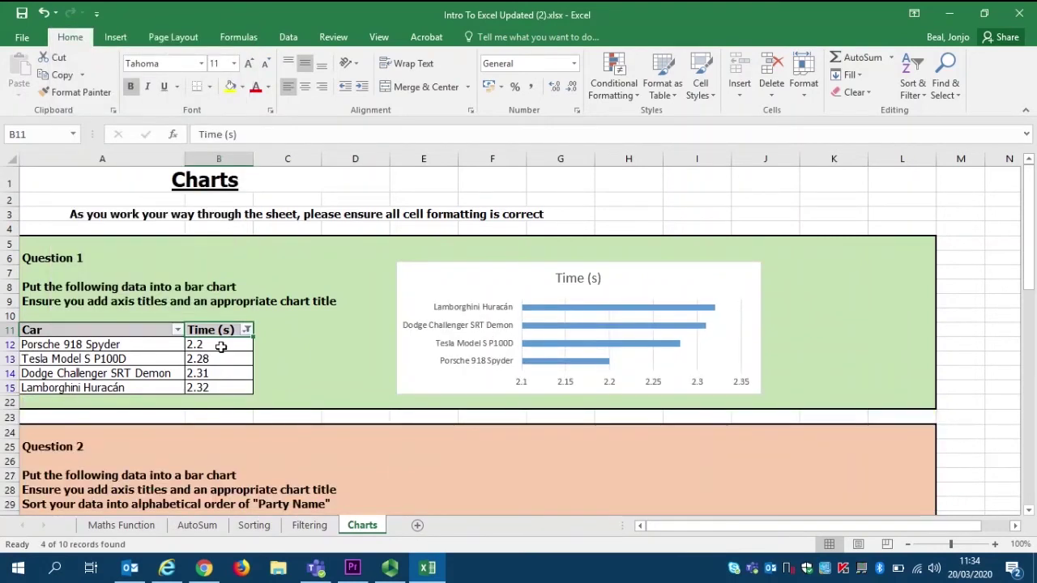
key("ctrl+z")
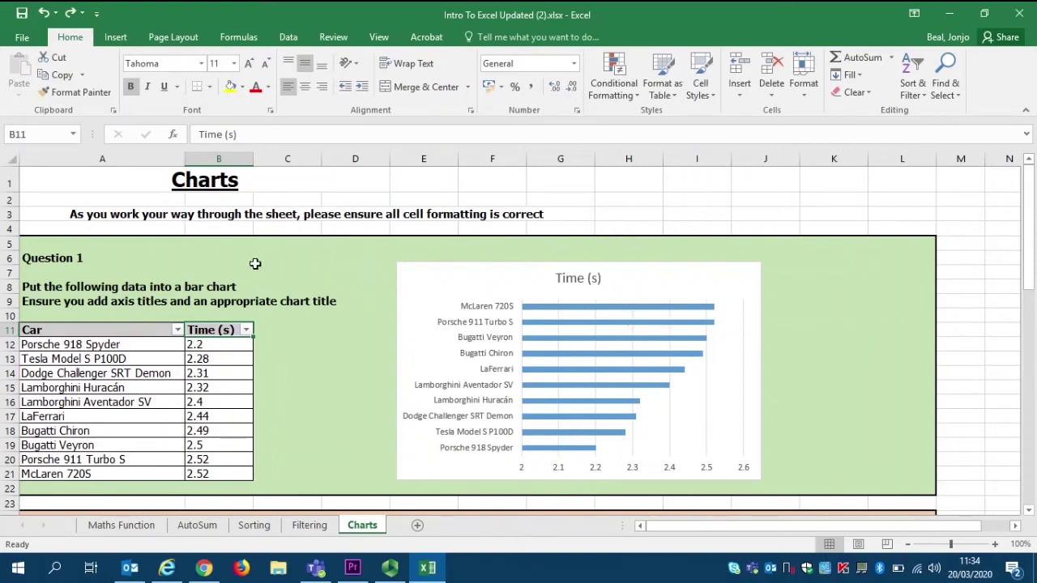
Step: Change the bar chart's title to "0-60 Times of Performance Cars"
left_click(302, 266)
left_click(527, 272)
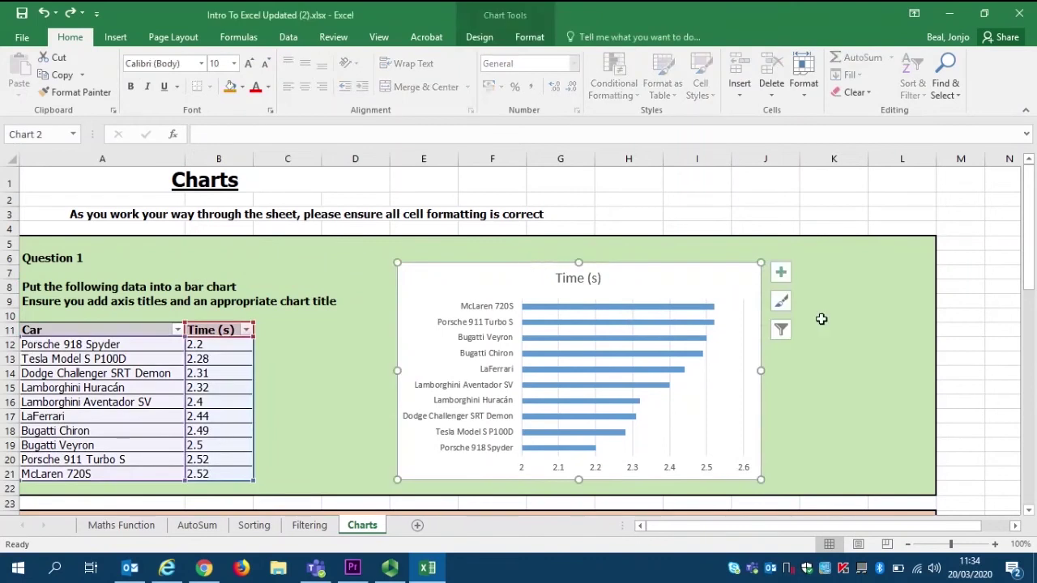
left_click_drag(1027, 243, 1027, 261)
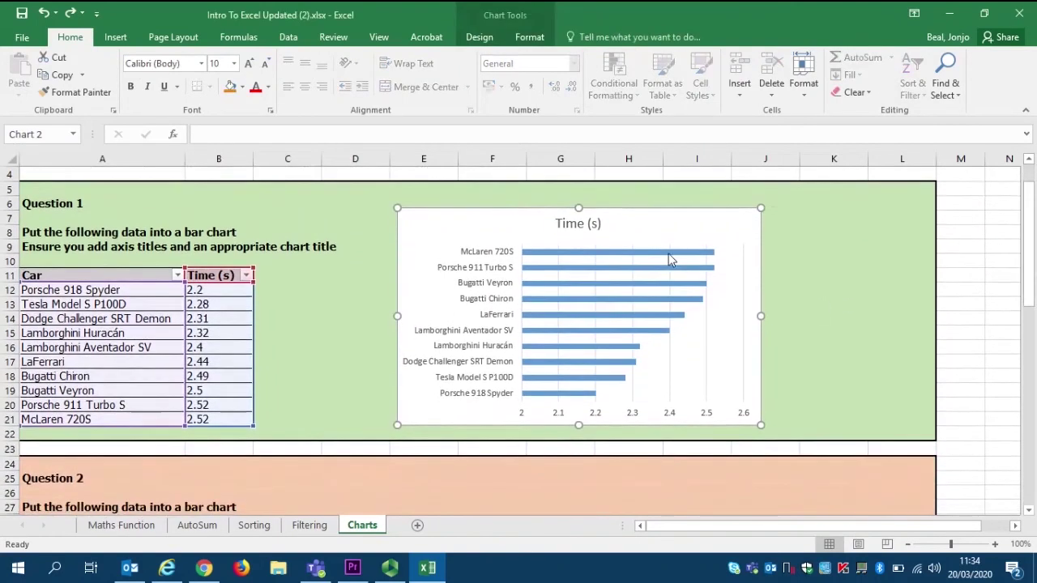
left_click(564, 233)
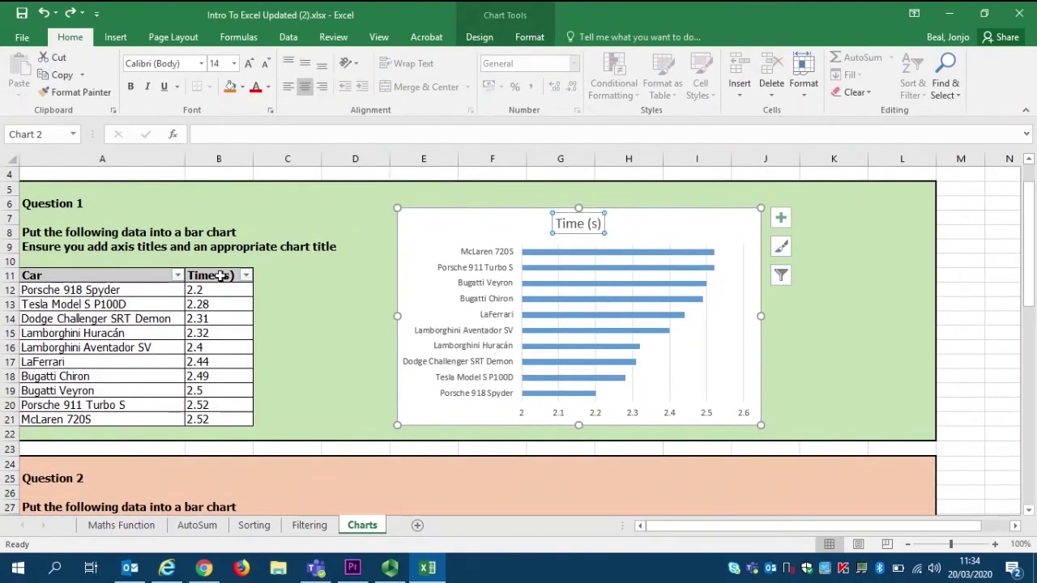
double_click(569, 224)
triple_click(570, 229)
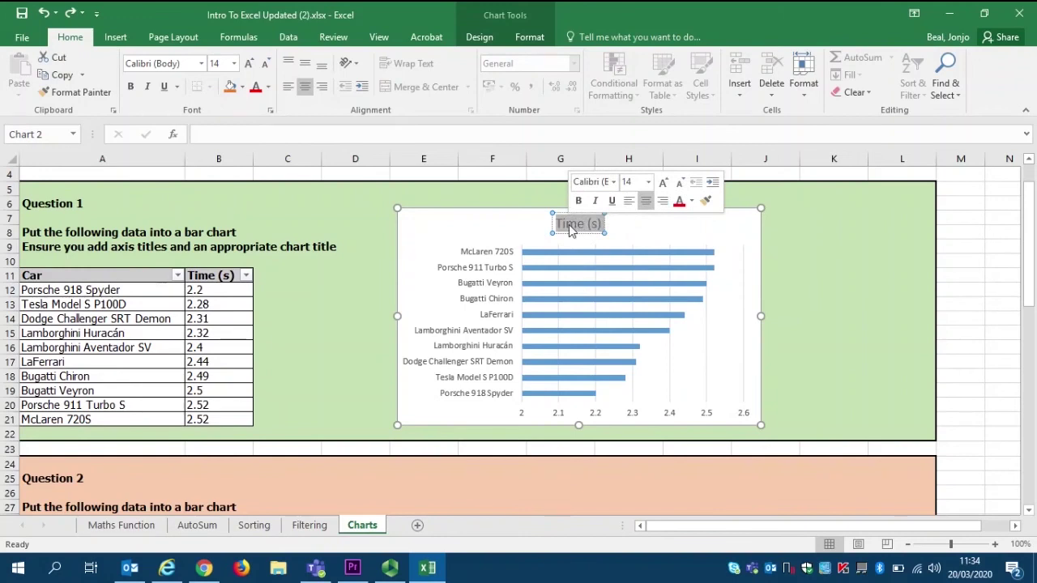
type("0-60")
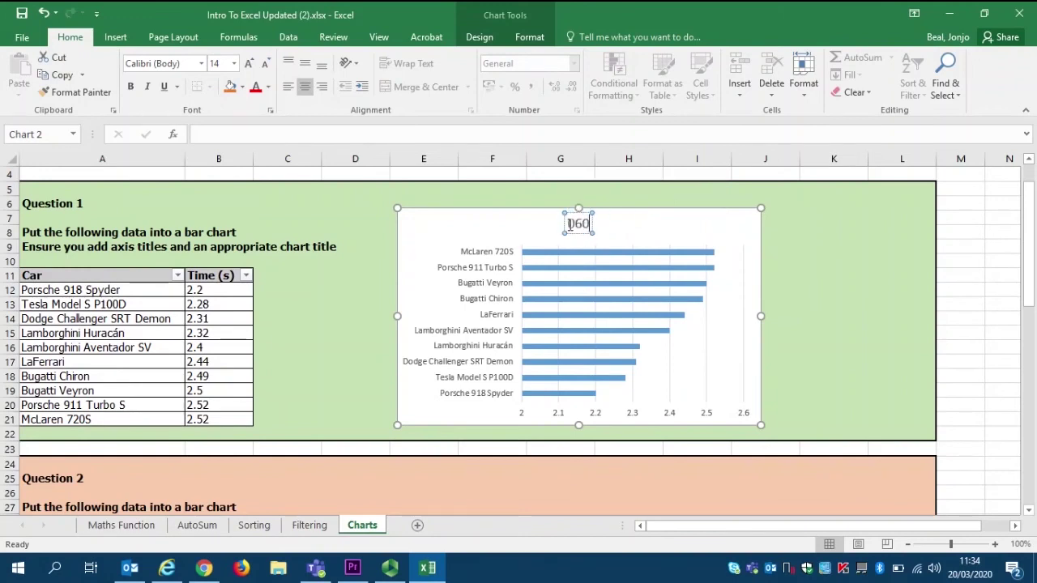
type(" Times")
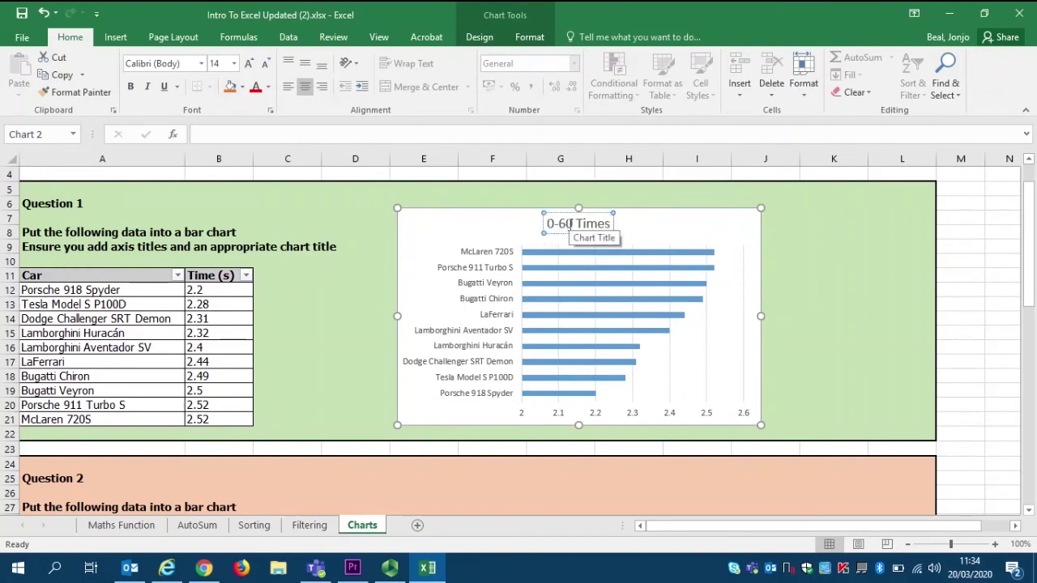
type(" of Performance Cars")
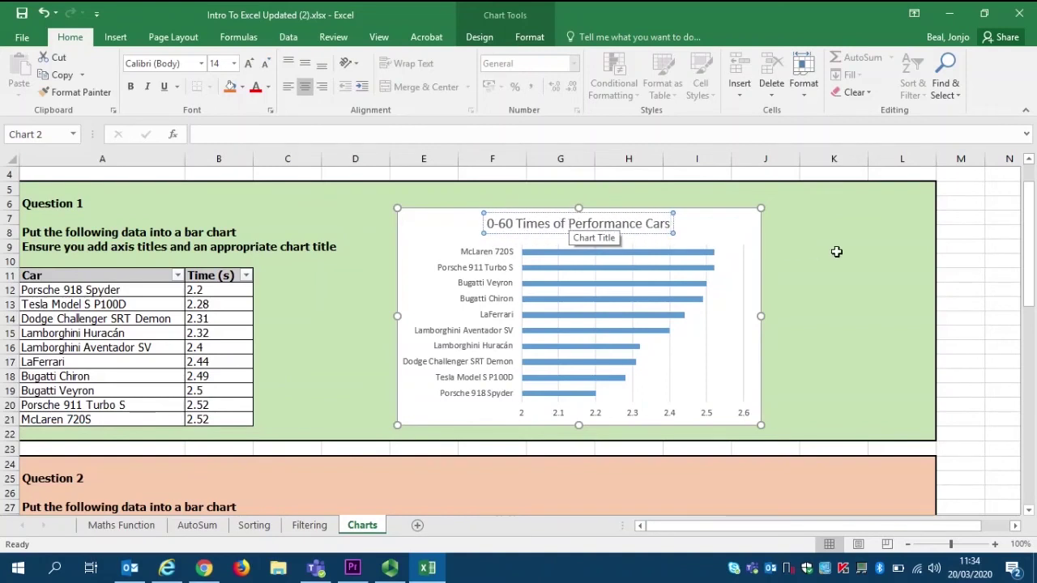
left_click(837, 252)
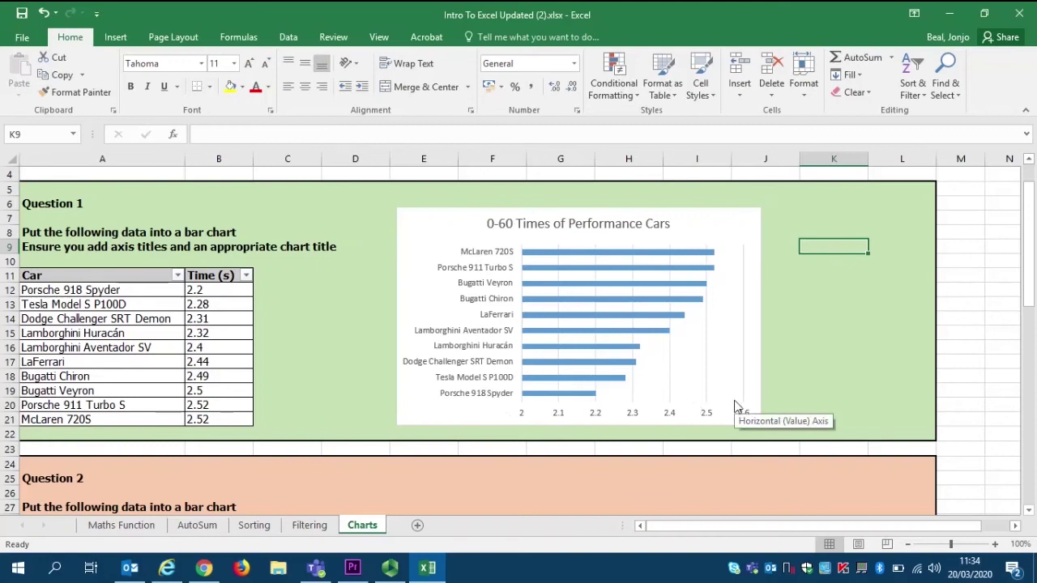
Step: Add axis titles to the 0-60 Times of Performance Cars bar chart
left_click(722, 225)
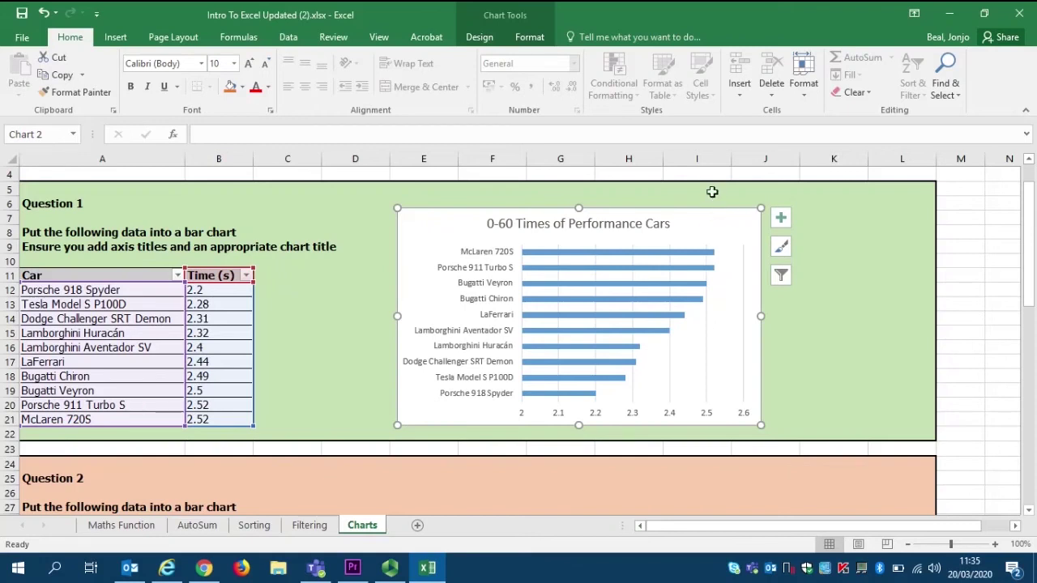
left_click(782, 220)
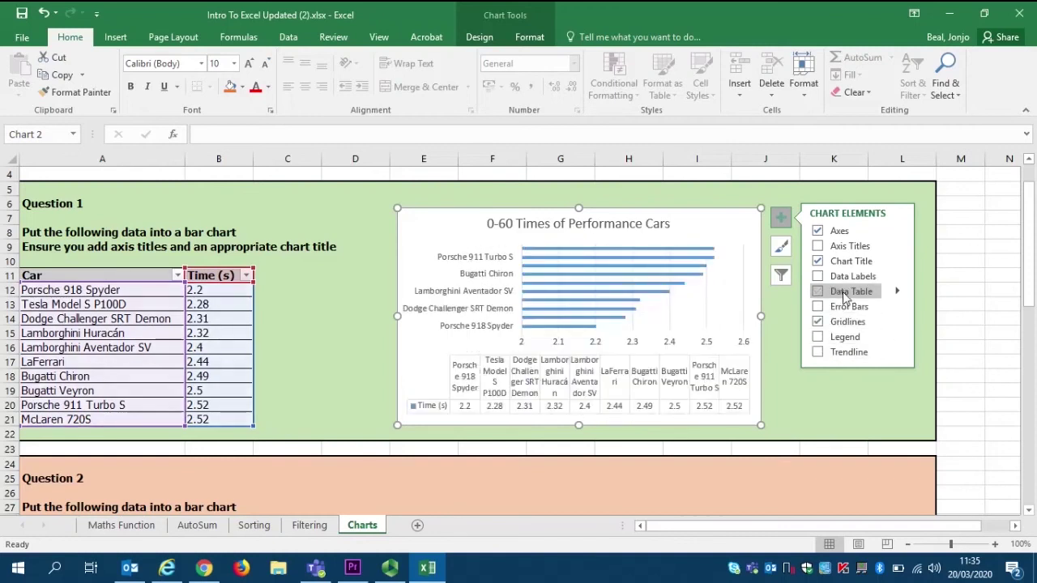
left_click(843, 251)
left_click(932, 264)
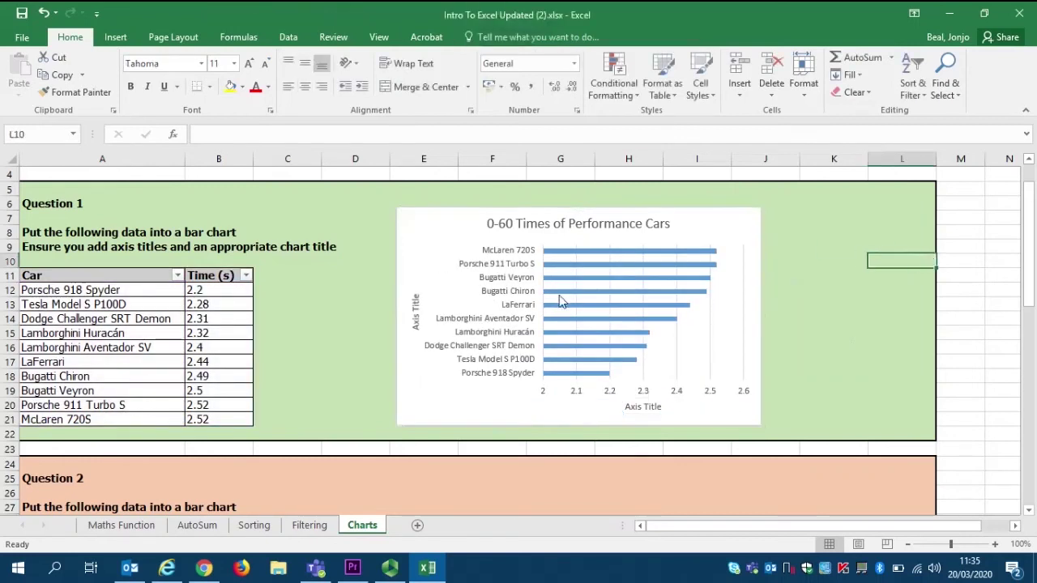
Step: Change the bar chart's vertical axis title to "Model of Car"
left_click(410, 296)
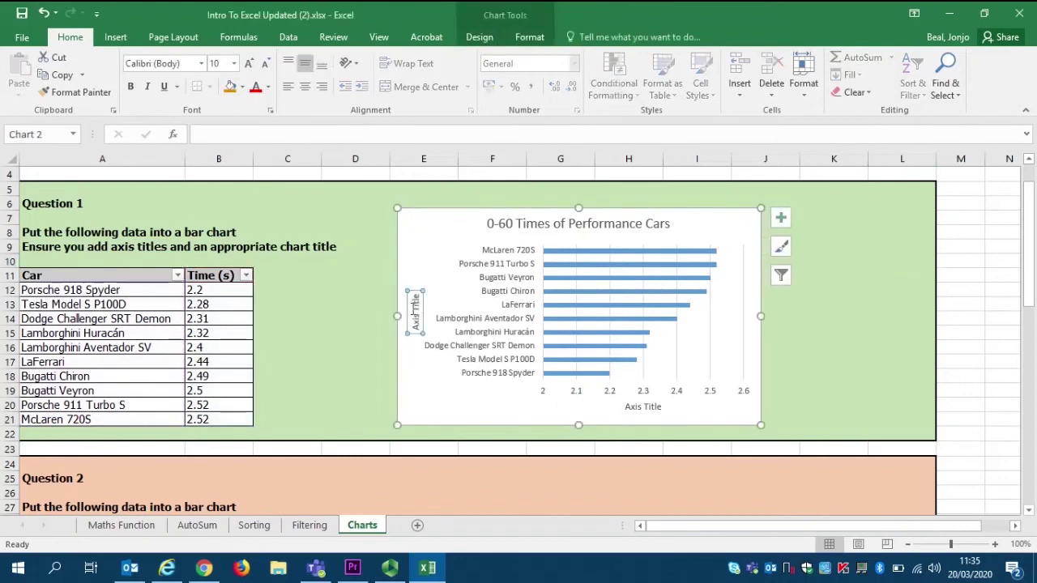
triple_click(415, 316)
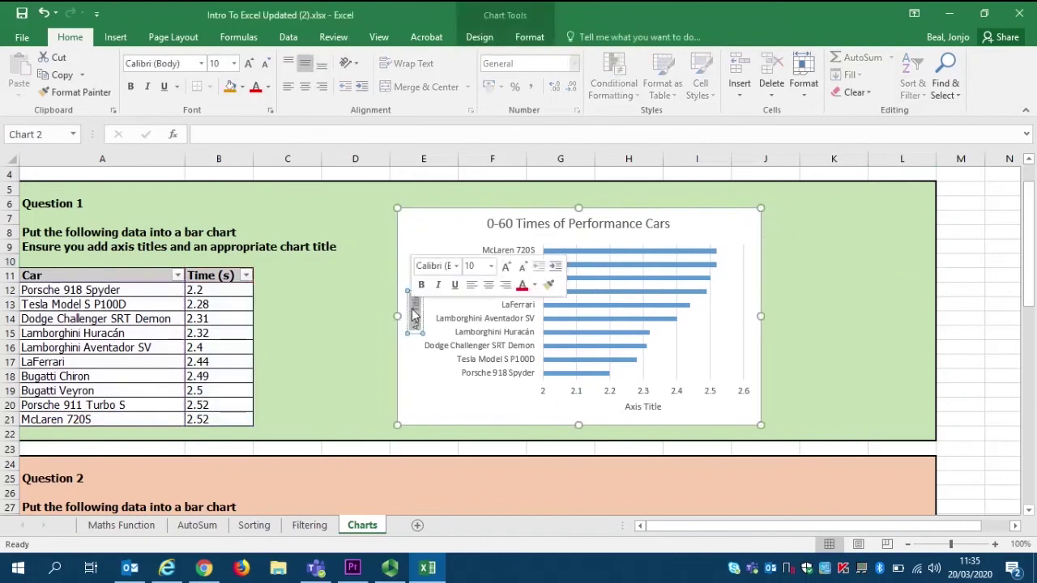
left_click(938, 422, "shift")
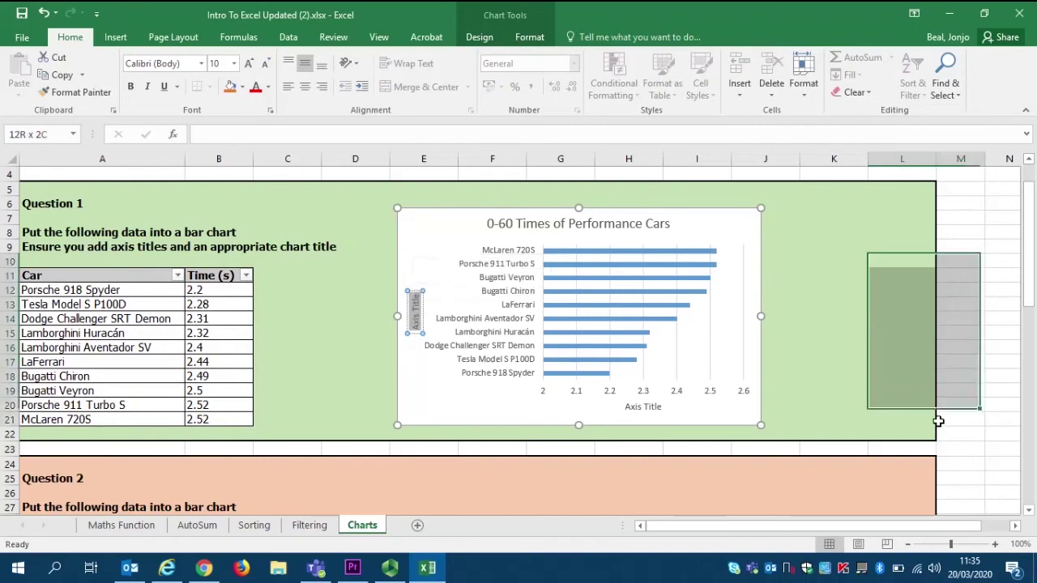
left_click(411, 306)
triple_click(415, 316)
type("Model of Ca")
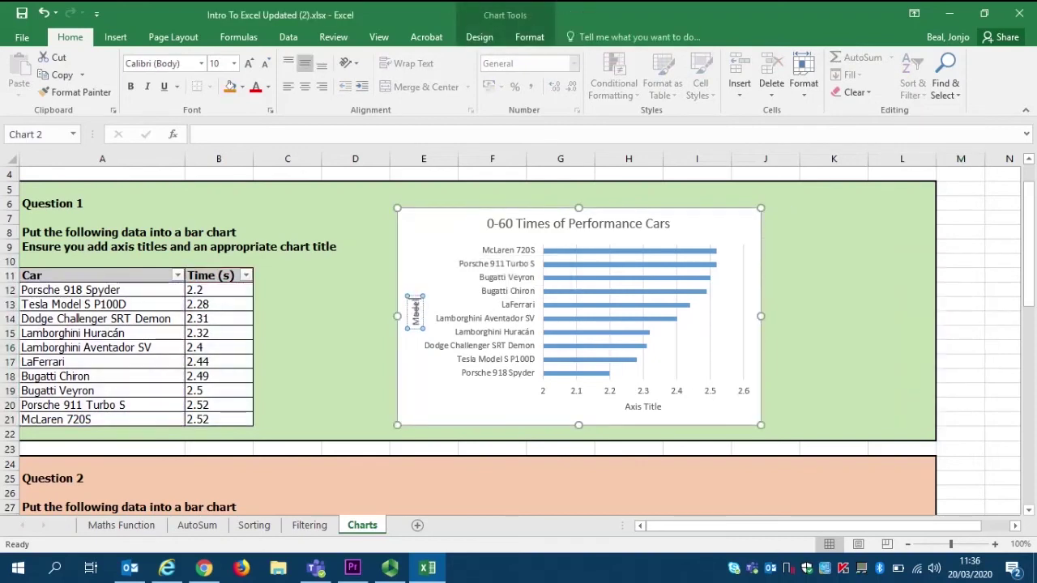
type("r")
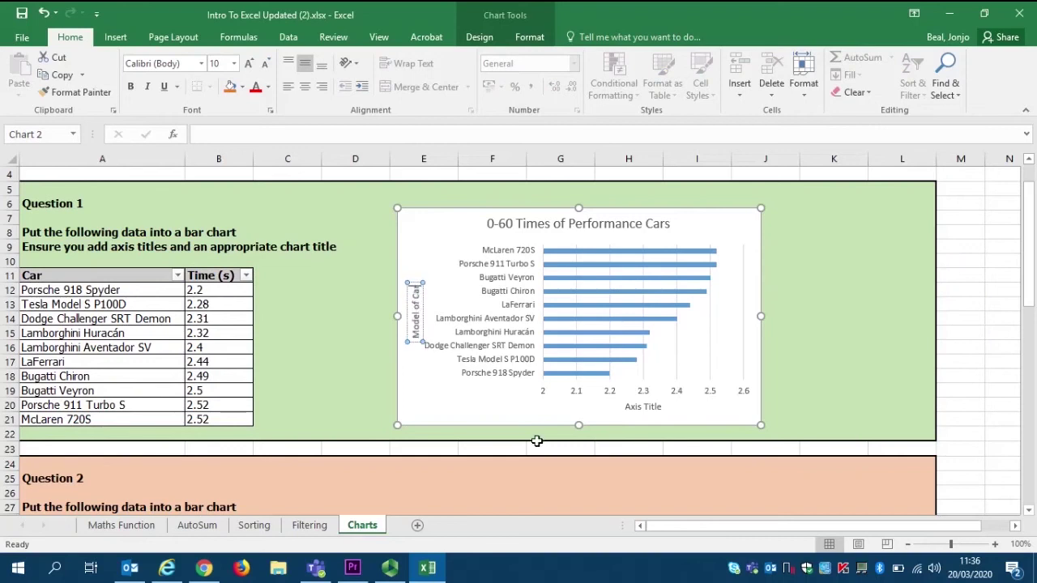
Step: Change the bar chart's horizontal axis title to "Time (s)" and leave the chart
left_click(640, 409)
triple_click(642, 411)
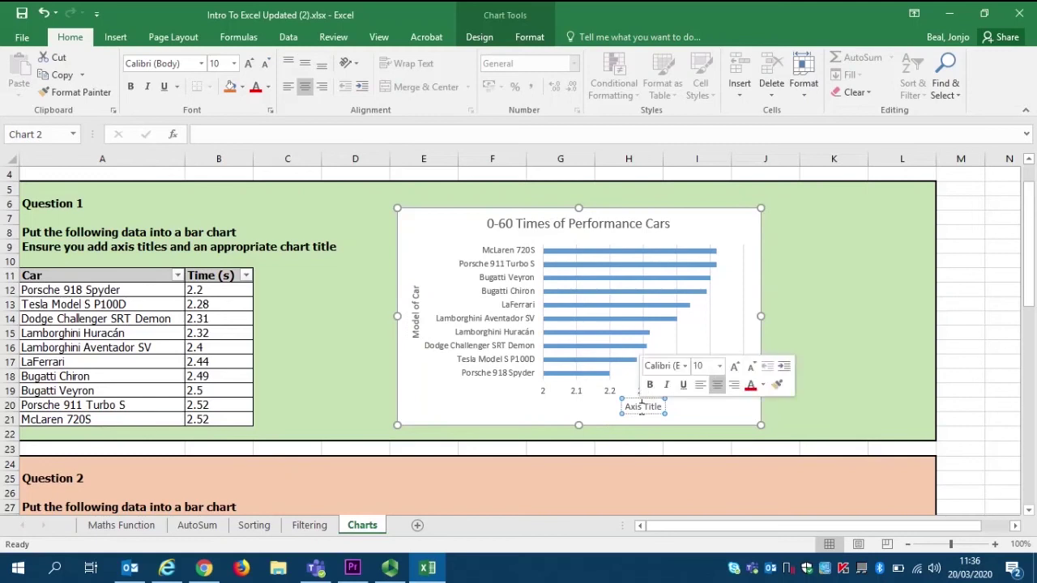
type("Ti")
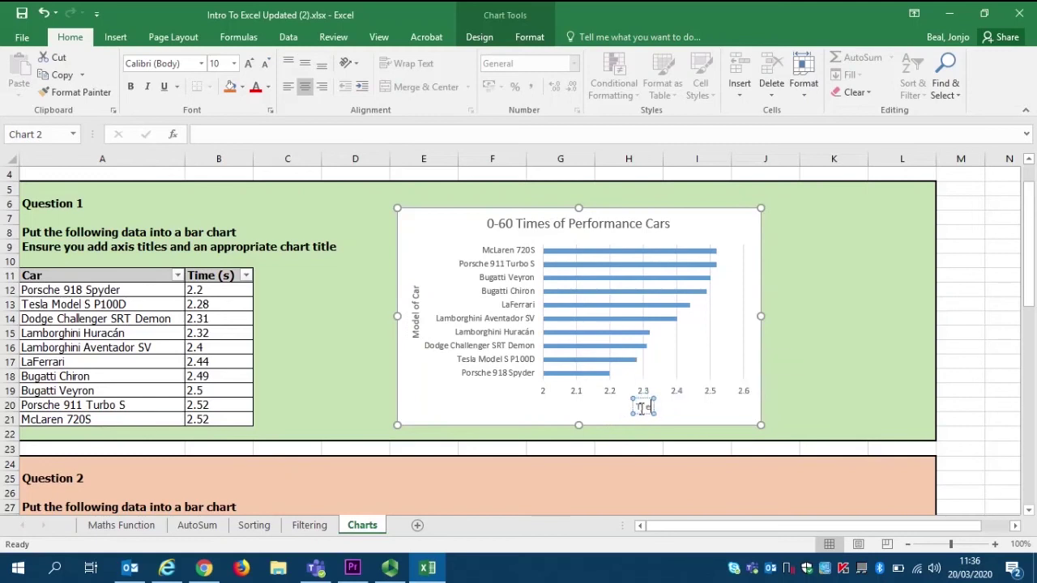
key("BackSpace")
key("BackSpace")
type("ime (s)")
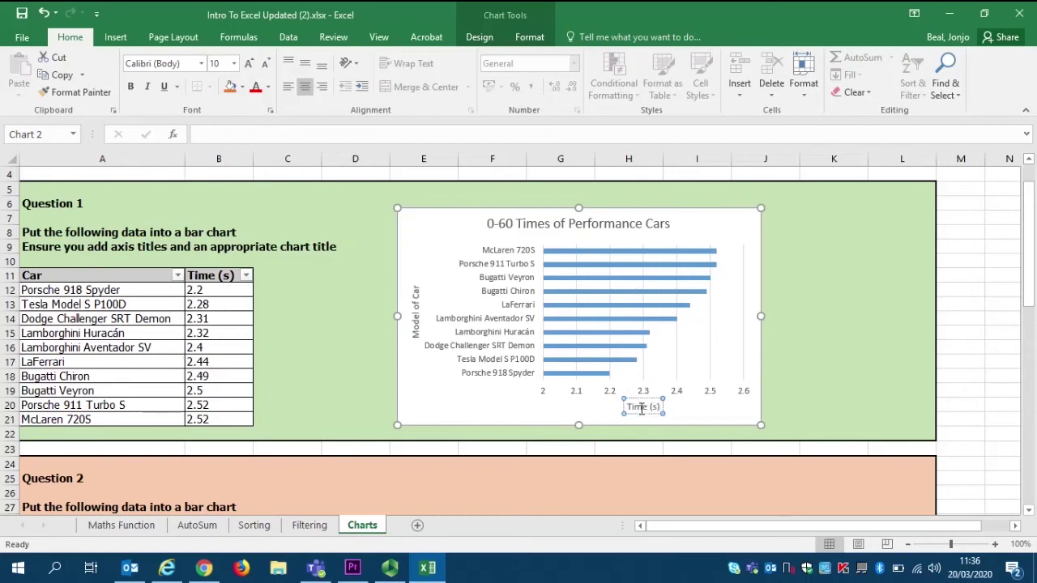
left_click(823, 324)
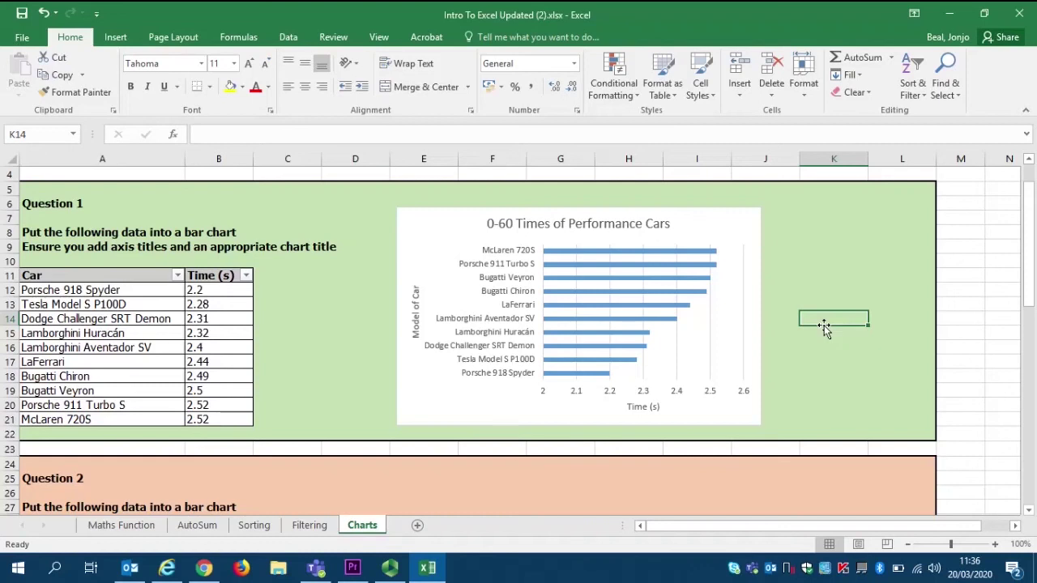
Step: Hide the instruction rows 44 to 46 above the Question 3 table
left_click(710, 235)
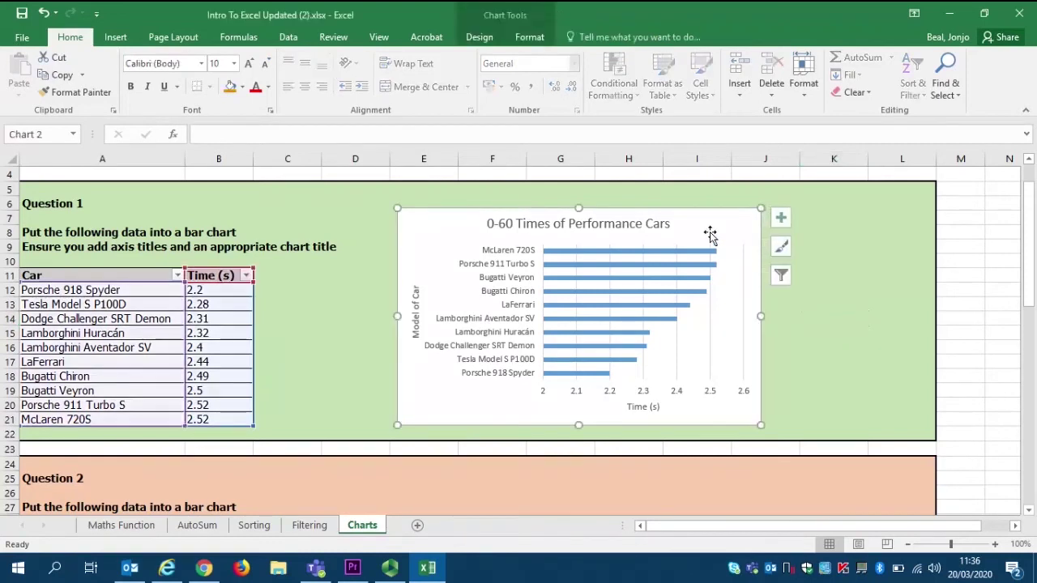
left_click_drag(1026, 212, 1013, 422)
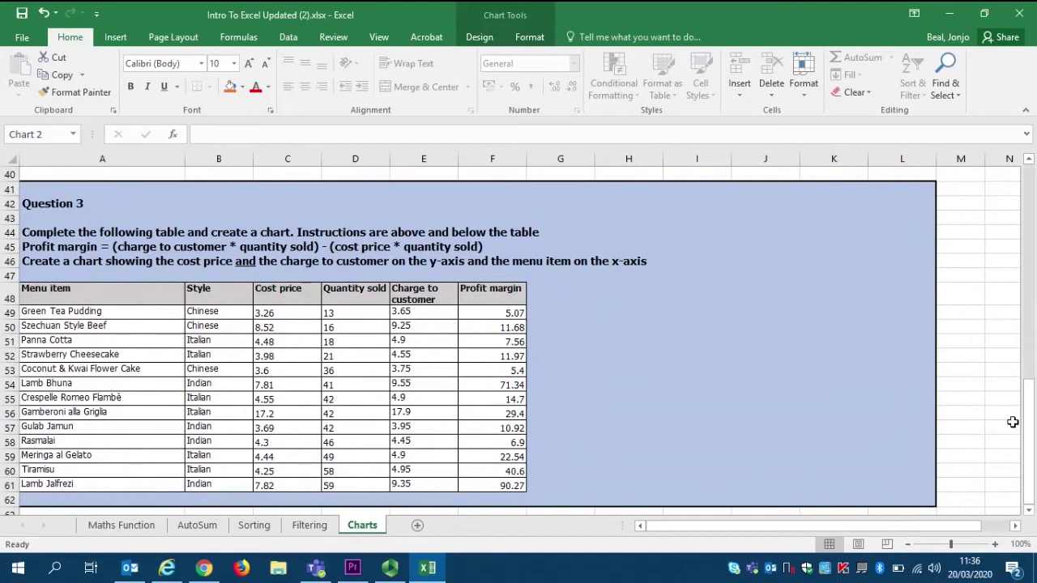
left_click_drag(8, 233, 8, 259)
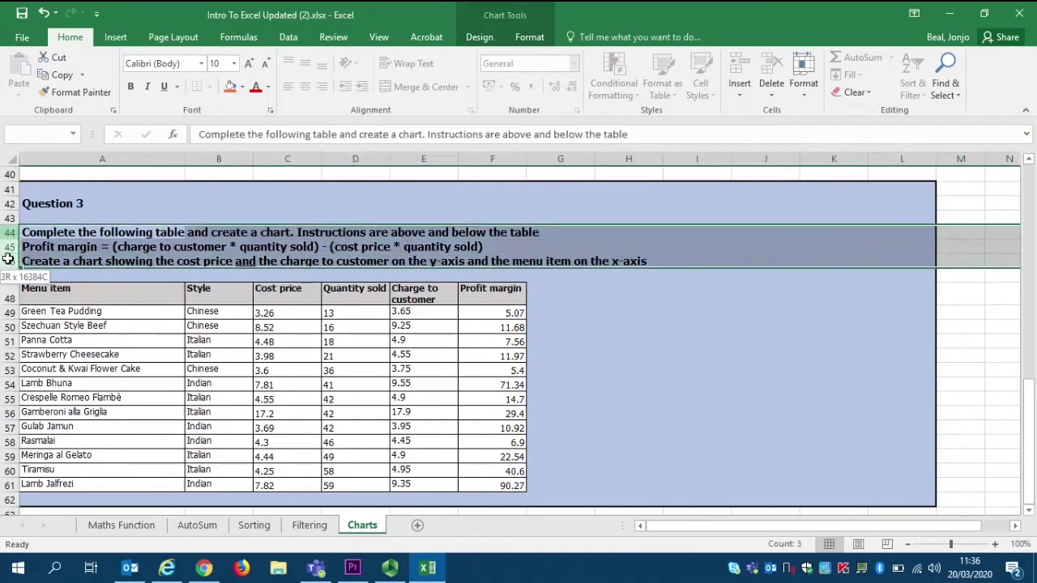
right_click(9, 259)
left_click(50, 458)
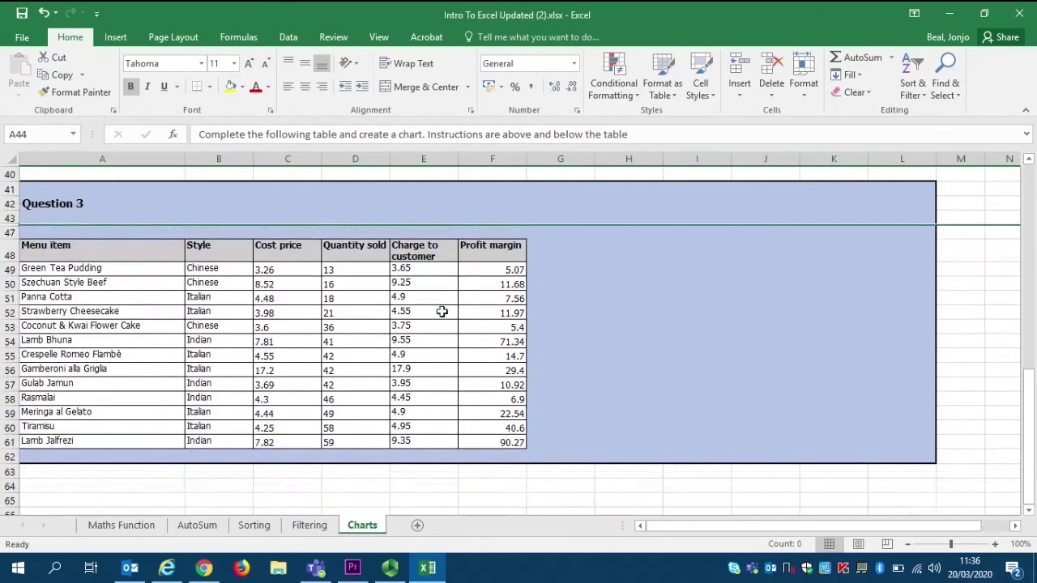
left_click(512, 299)
left_click(640, 285)
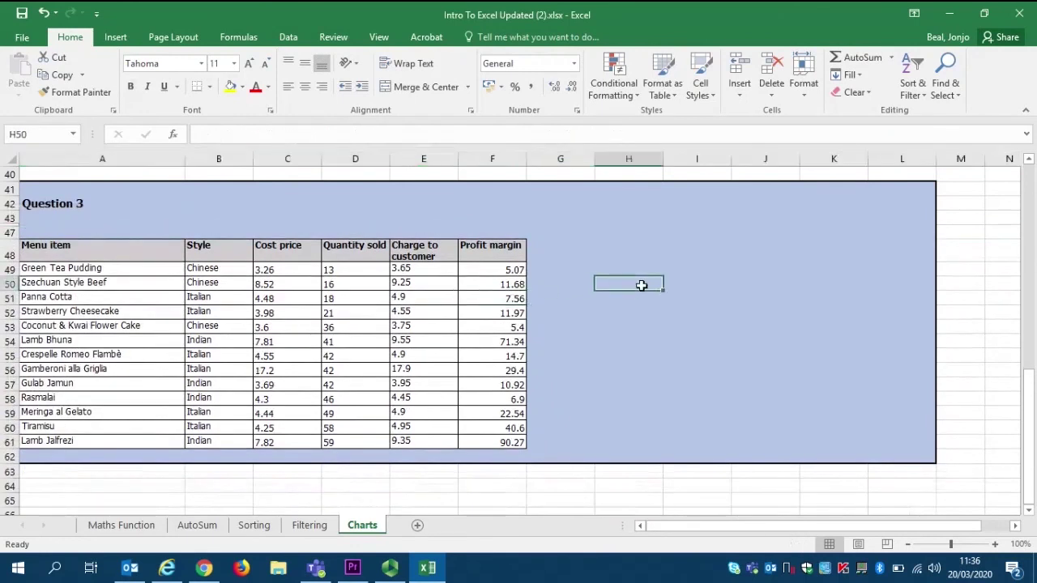
left_click_drag(85, 246, 66, 437)
left_click(418, 234)
left_click(427, 246)
left_click_drag(427, 245, 424, 442)
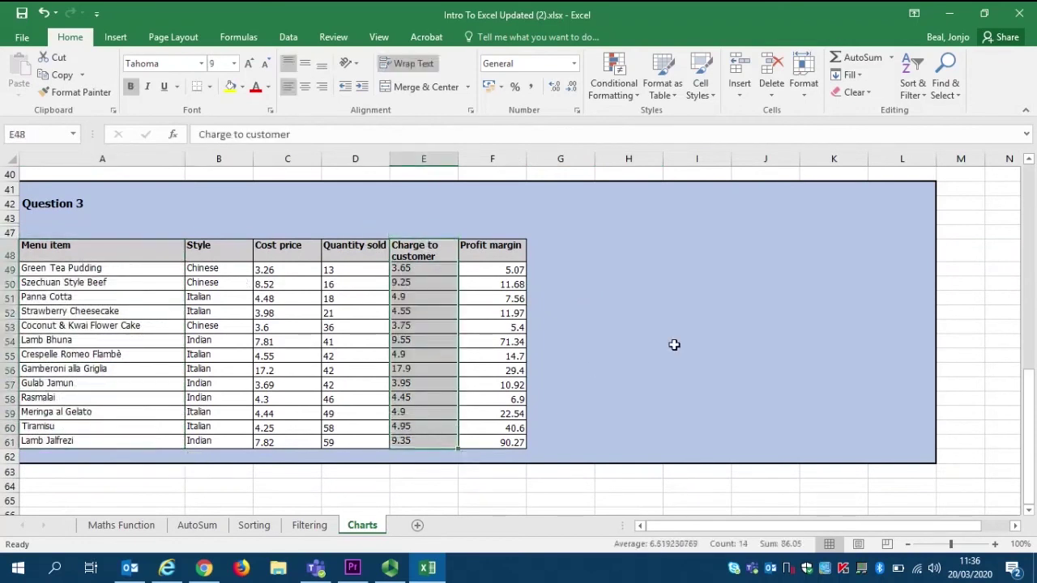
left_click_drag(130, 247, 399, 442)
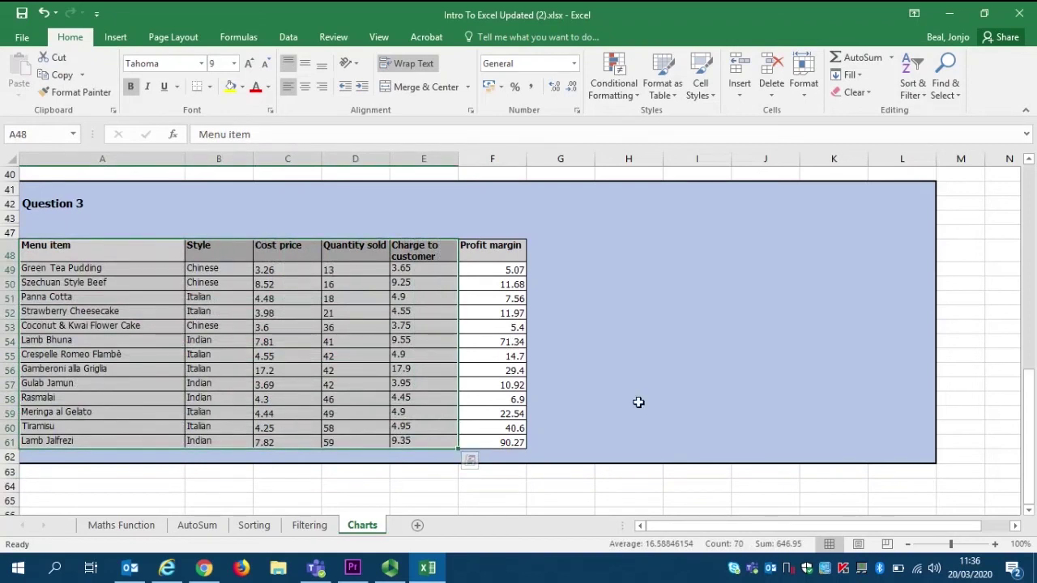
left_click(635, 220)
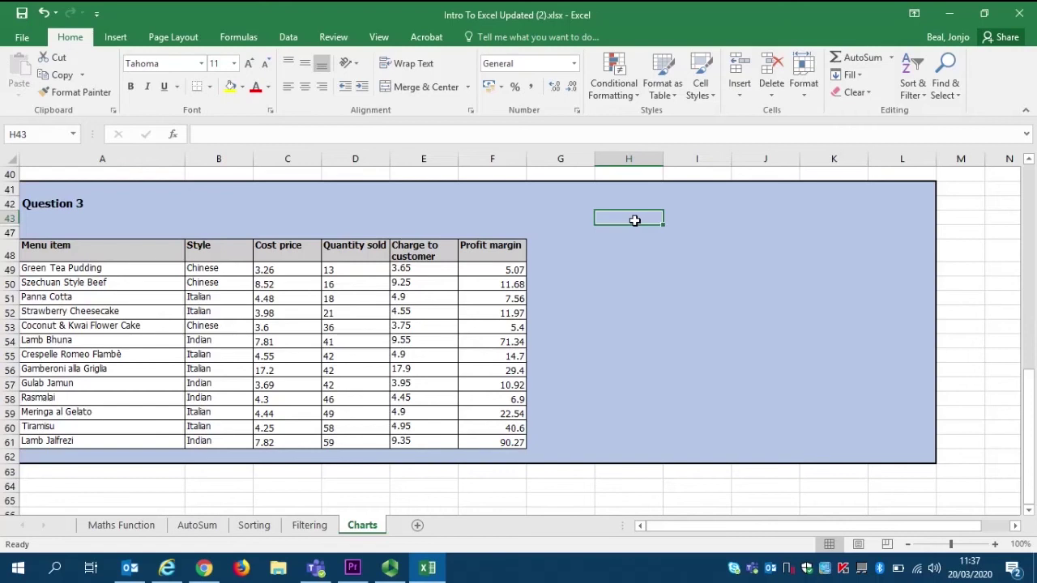
Step: Insert the recommended Clustered Bar chart of Charge to customer by Menu item beside the Question 3 table, and delete it
left_click(86, 255)
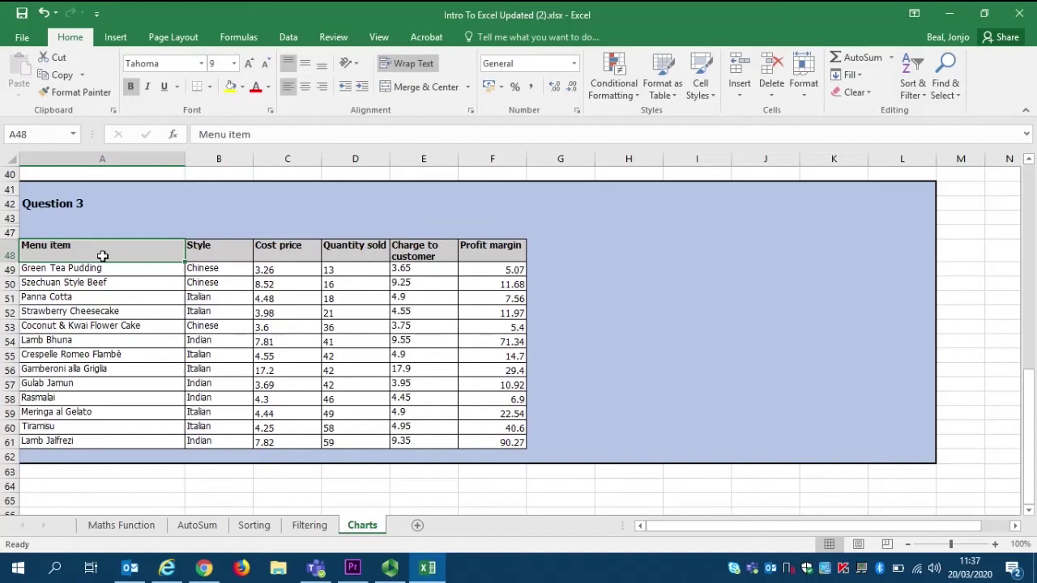
left_click_drag(98, 253, 90, 441)
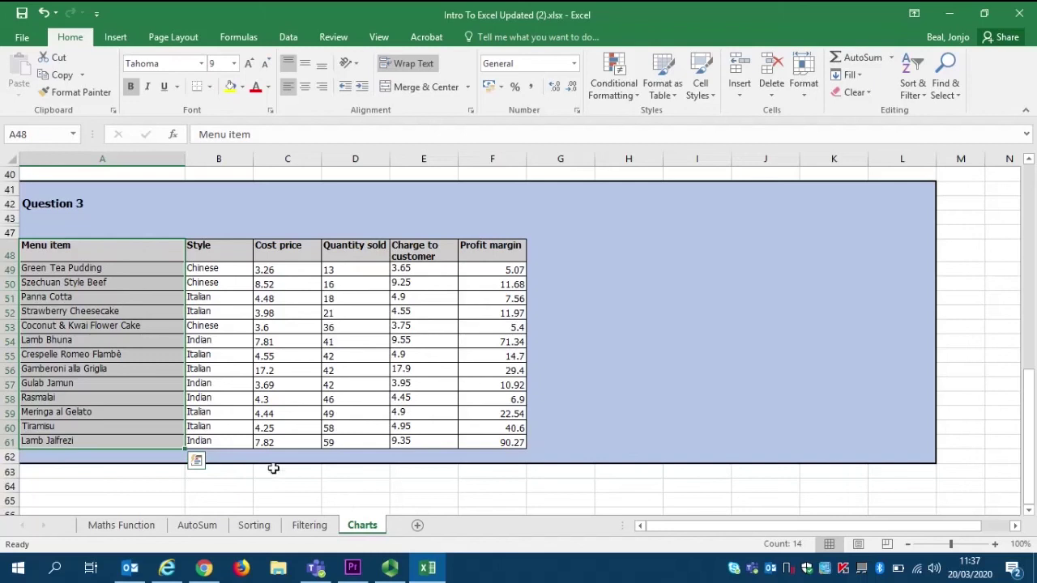
left_click_drag(435, 254, 428, 436)
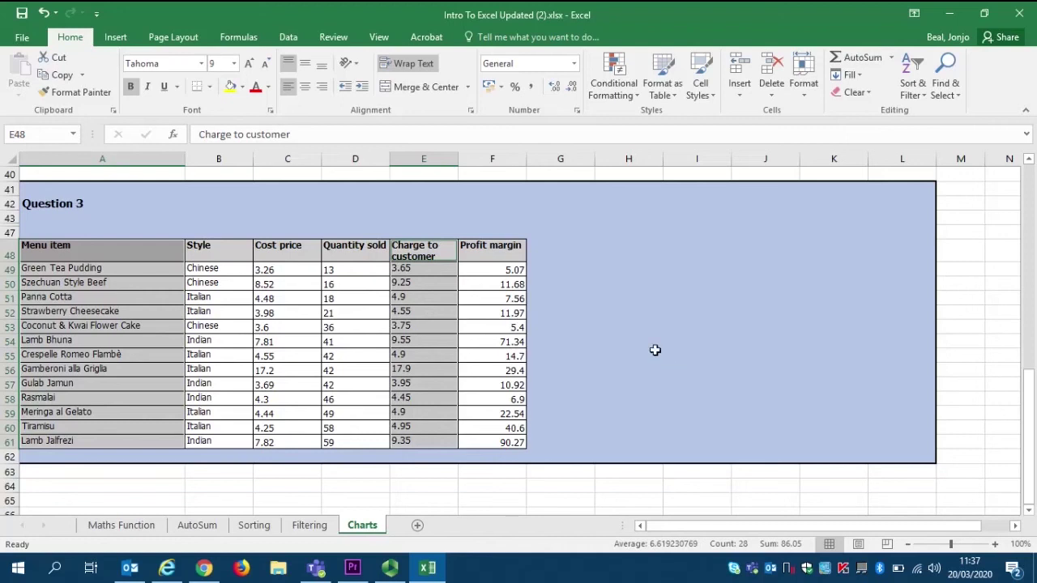
left_click(115, 37)
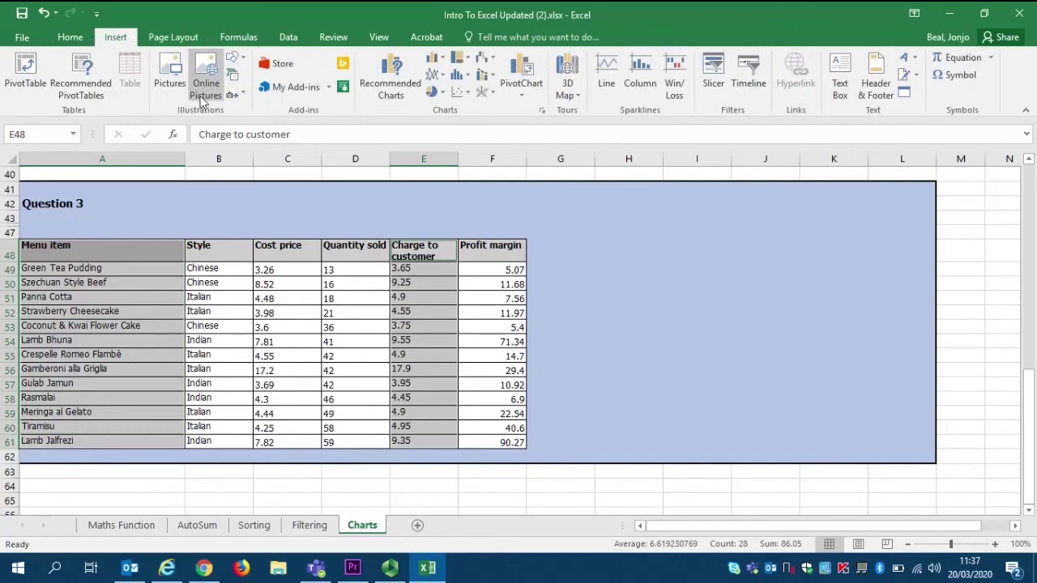
left_click(390, 78)
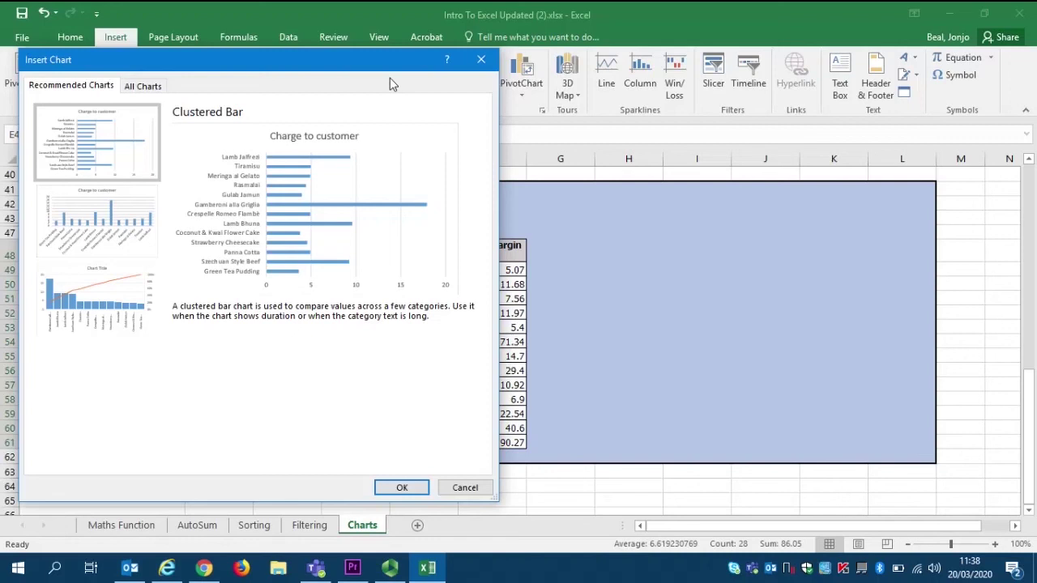
left_click(402, 487)
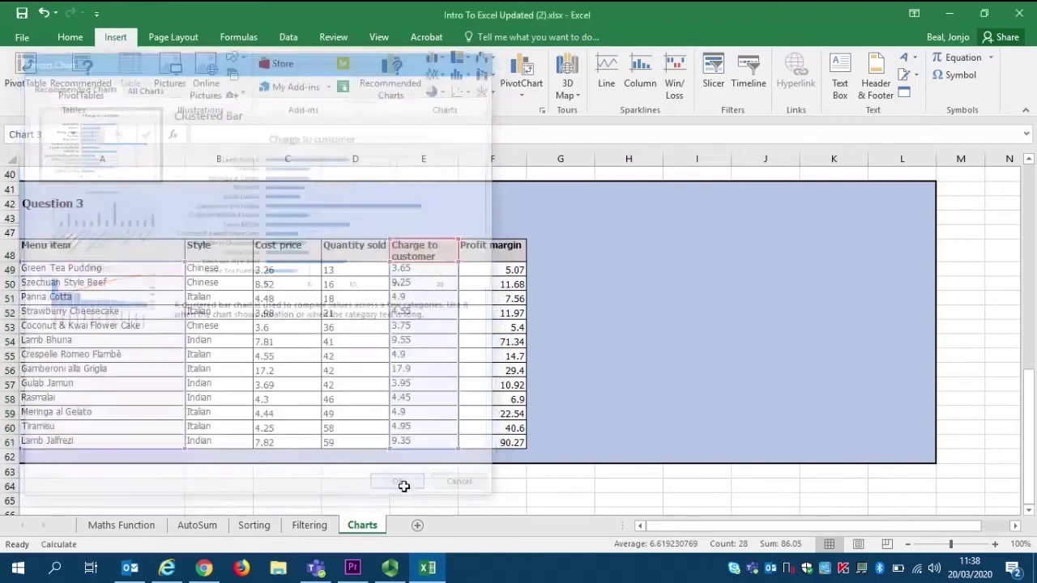
left_click_drag(637, 245, 864, 239)
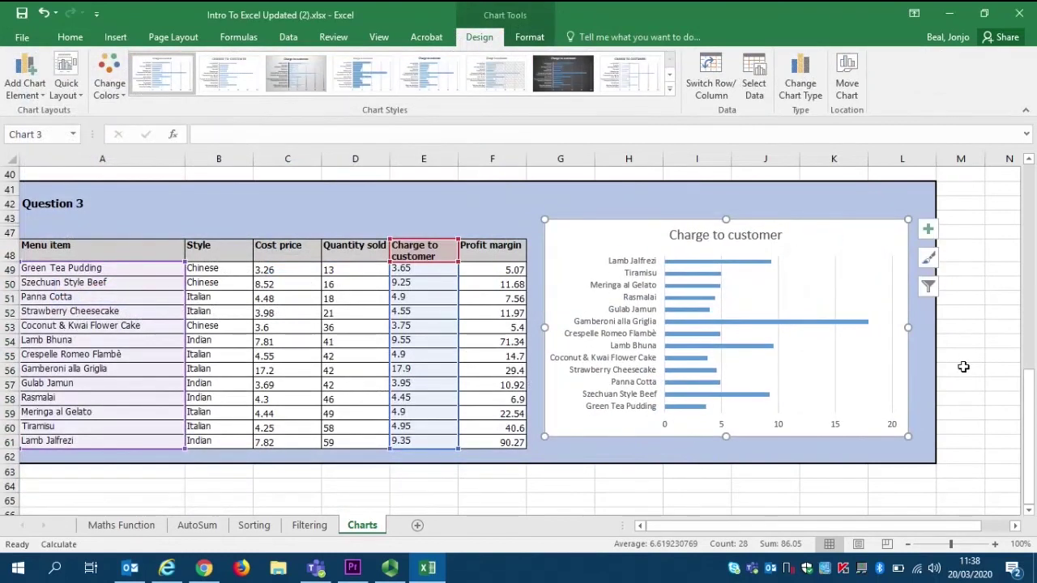
key("Delete")
Step: Try to chart the Menu item and Charge to customer columns together with empty cell G48, using a recommended chart and a column chart
left_click(574, 244)
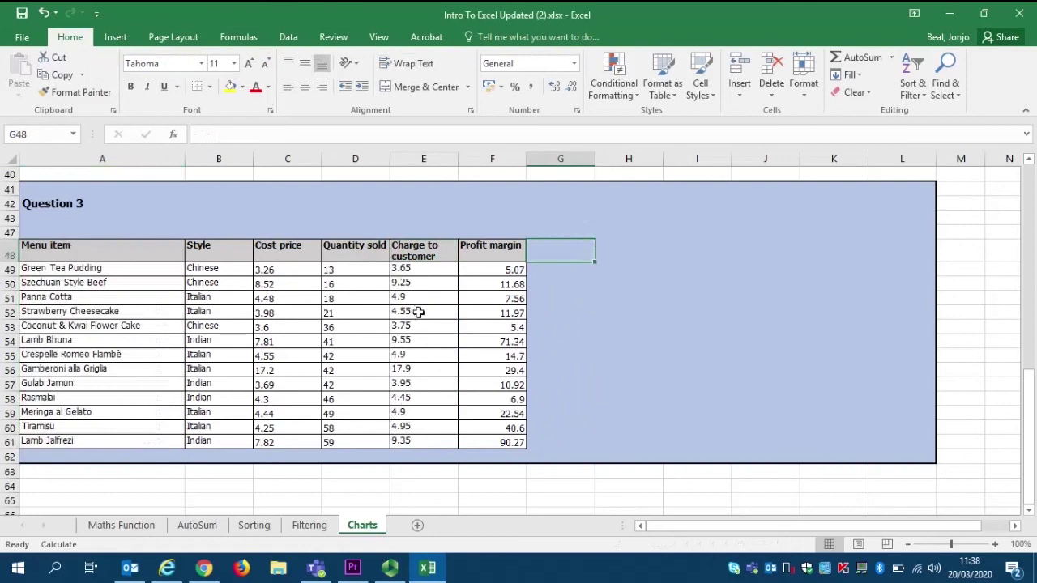
left_click_drag(155, 243, 143, 440)
left_click_drag(429, 258, 402, 445)
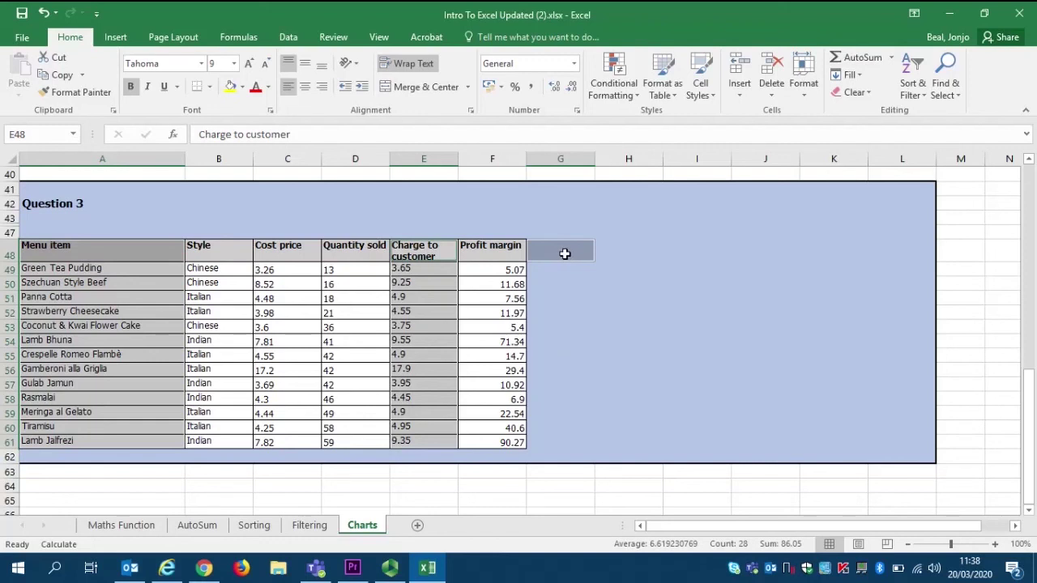
left_click(114, 38)
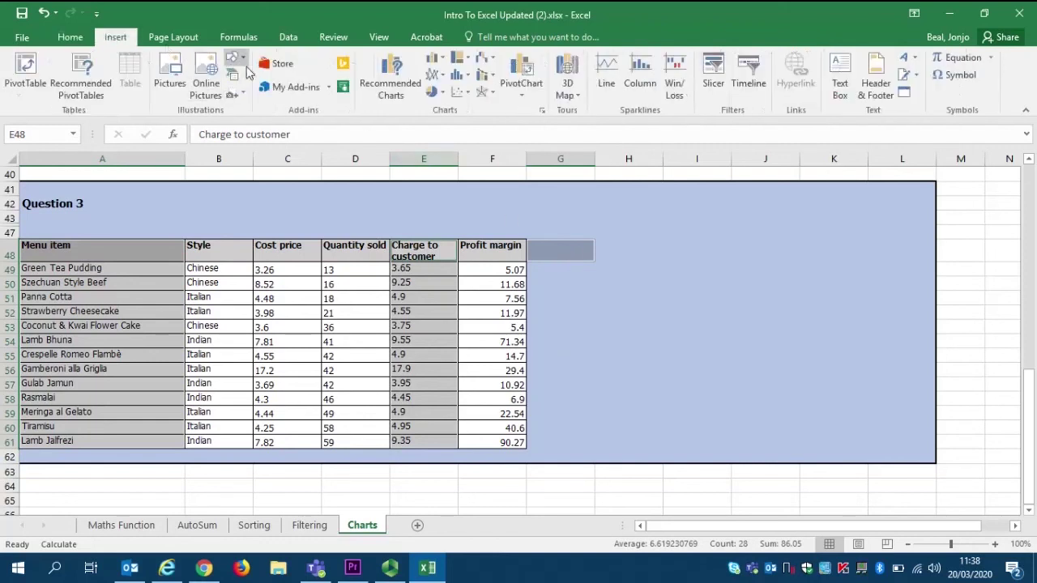
left_click(375, 90)
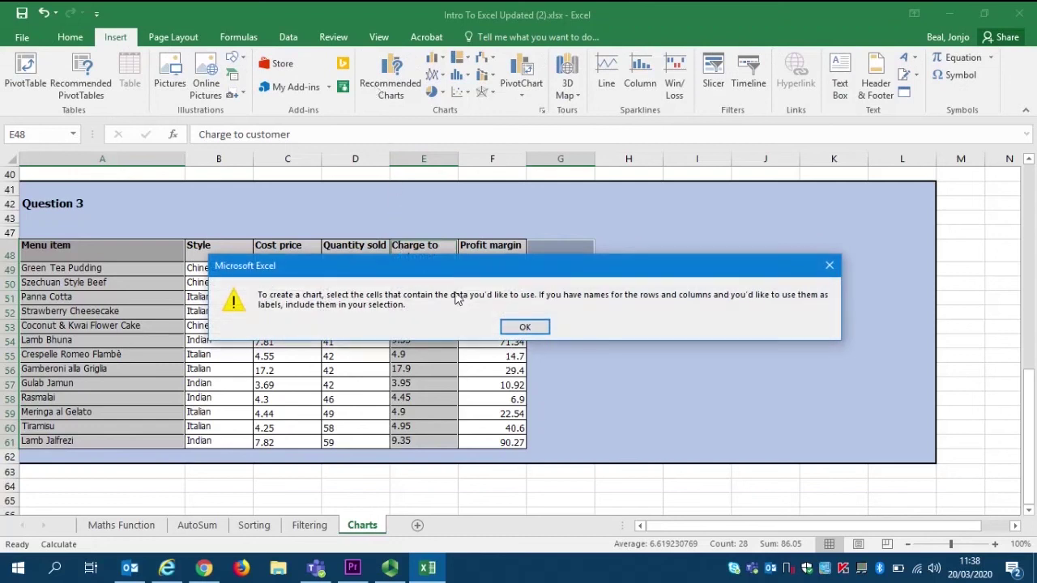
left_click(521, 328)
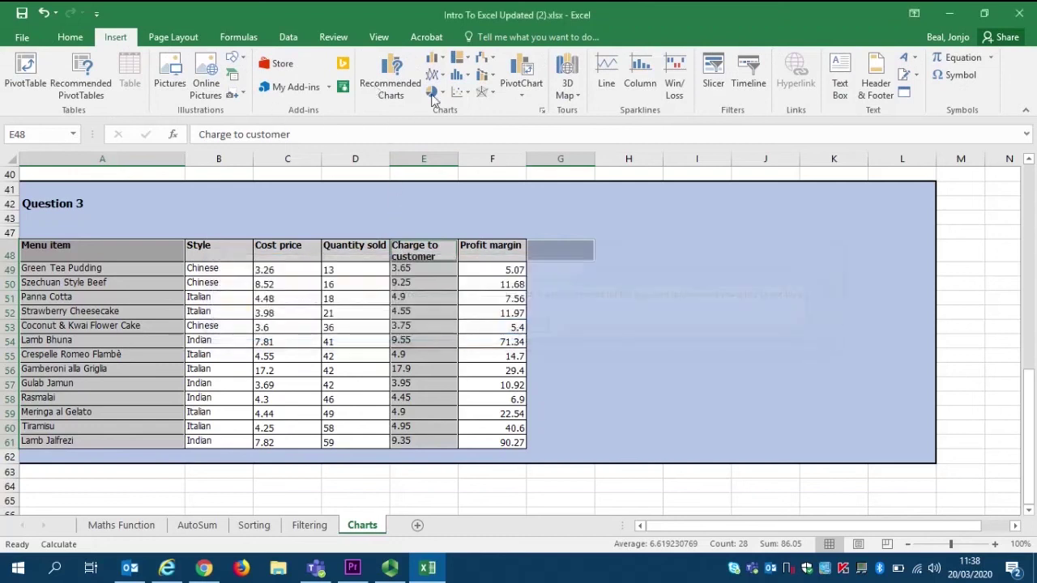
left_click(435, 58)
left_click(435, 101)
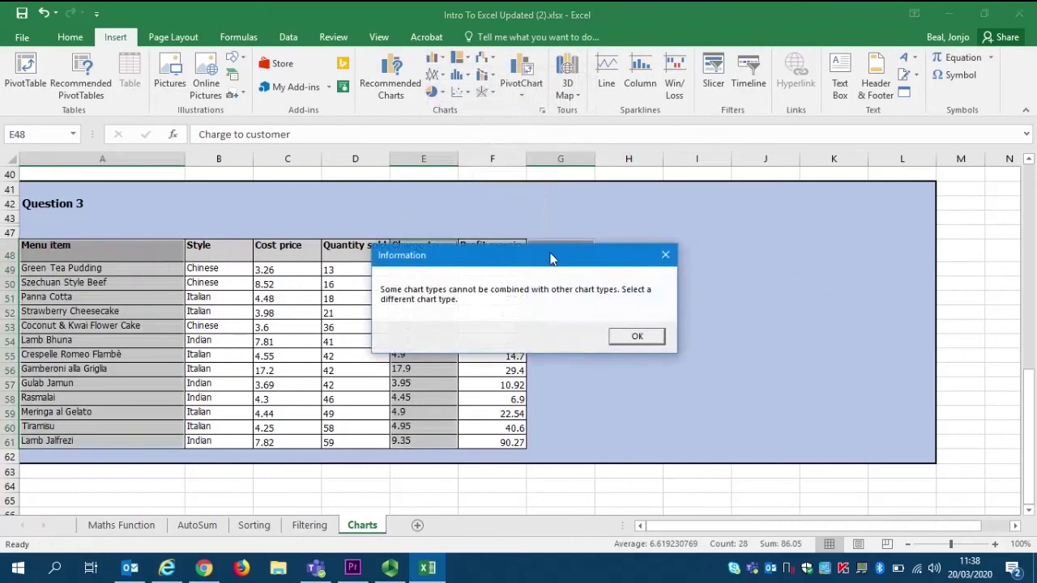
left_click(637, 339)
left_click(621, 296)
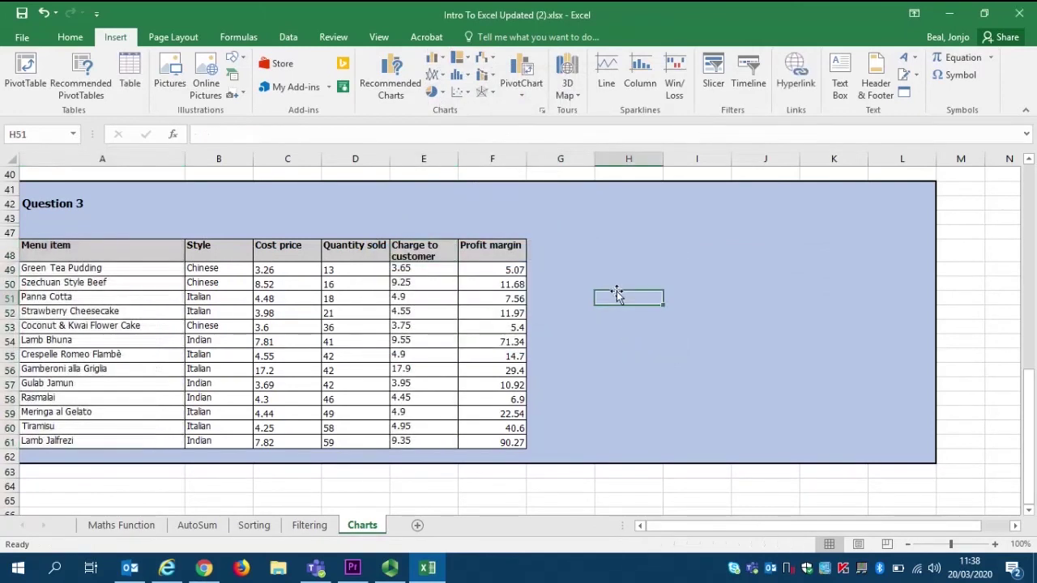
Step: Try to get recommended charts for the Question 3 Menu item and Charge to customer columns with header cell E48 selected twice
left_click_drag(100, 248, 89, 442)
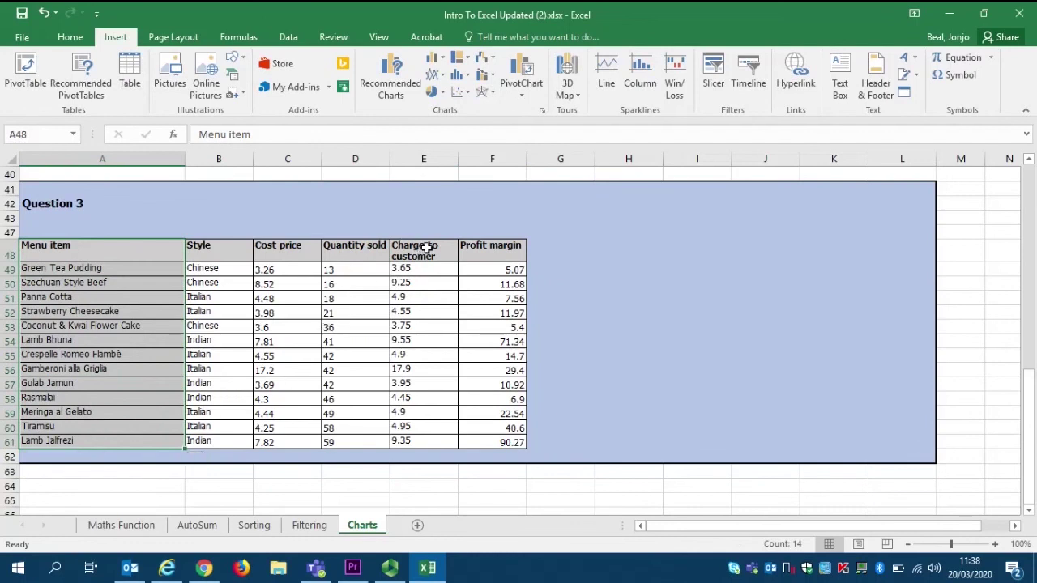
left_click(426, 251, "ctrl")
left_click_drag(425, 251, 439, 435)
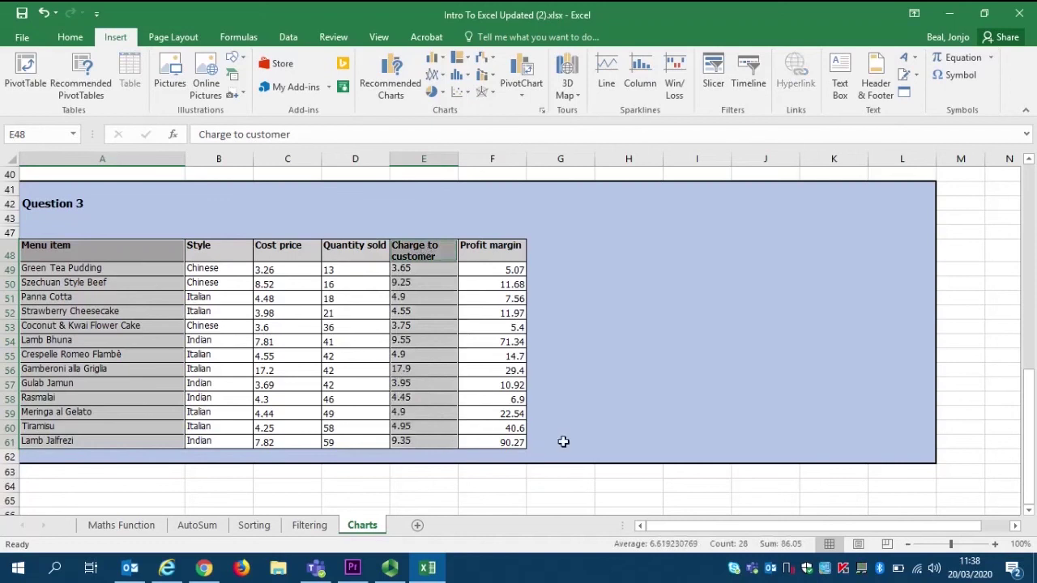
left_click(391, 77)
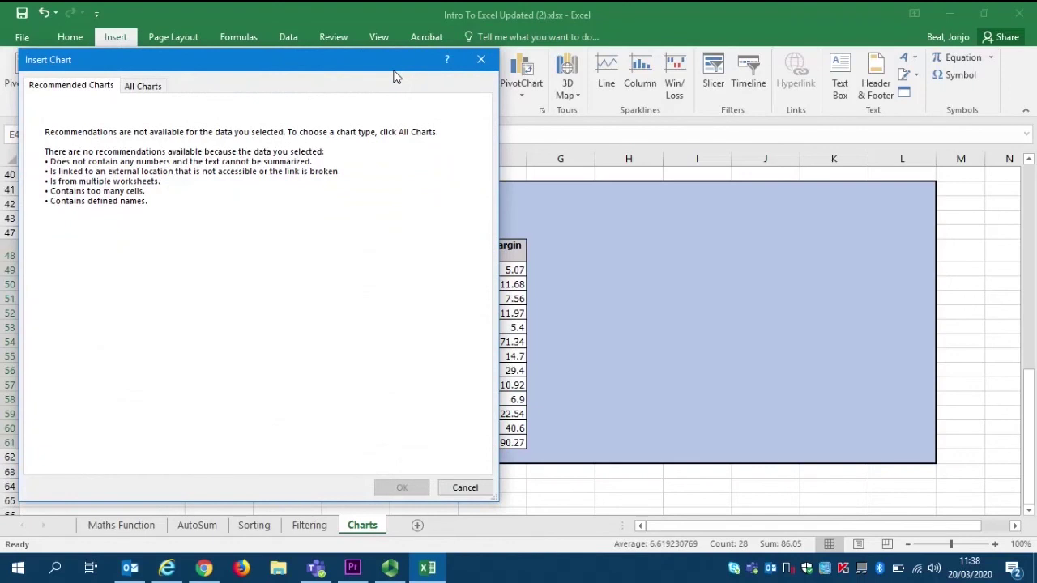
left_click(480, 60)
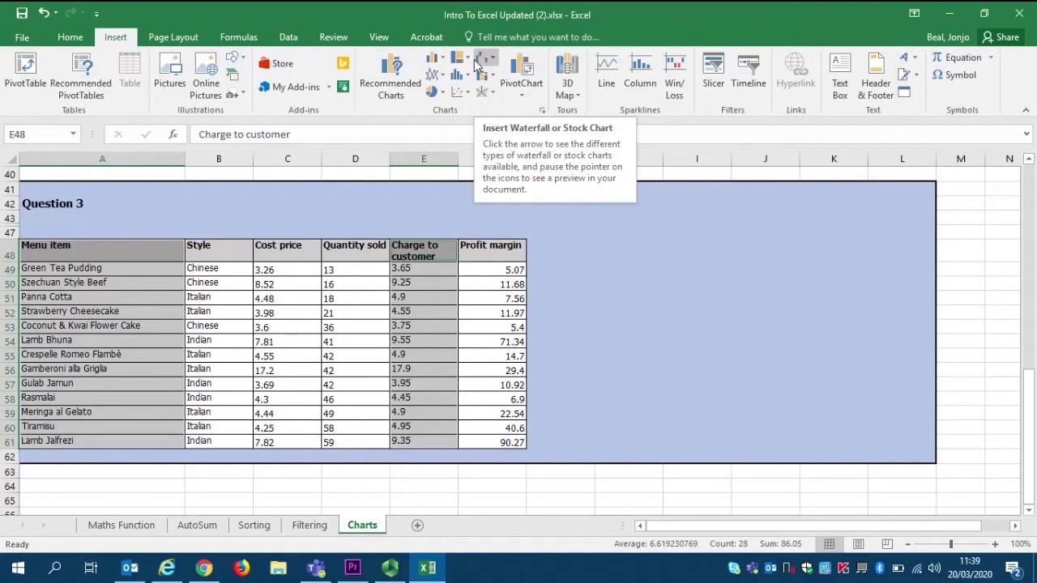
Step: Insert a 2-D clustered column chart from the same selection beside the Question 3 table, and delete it
left_click(435, 58)
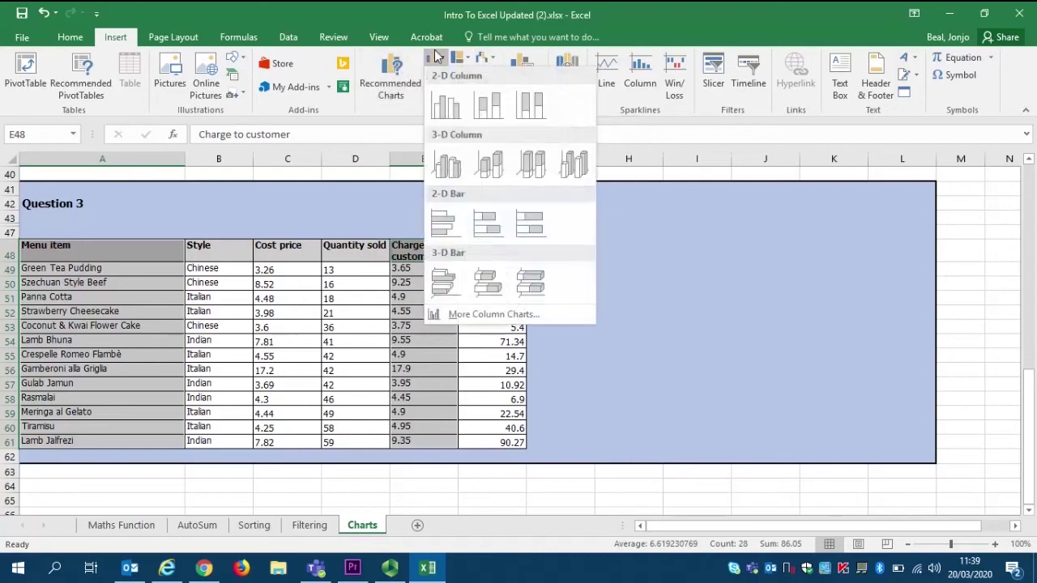
left_click(444, 107)
left_click_drag(616, 251, 805, 232)
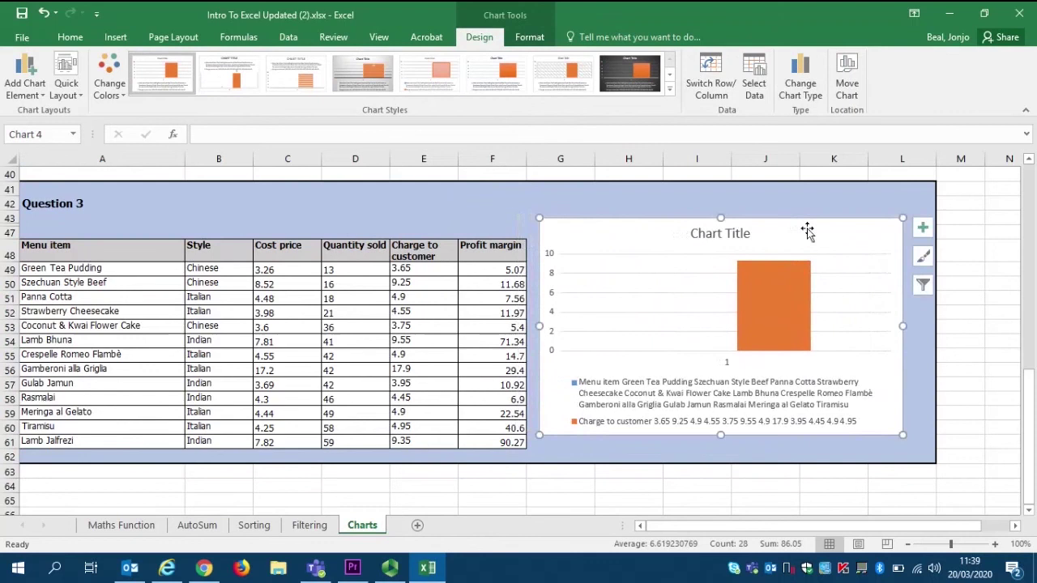
key("Delete")
left_click(585, 209)
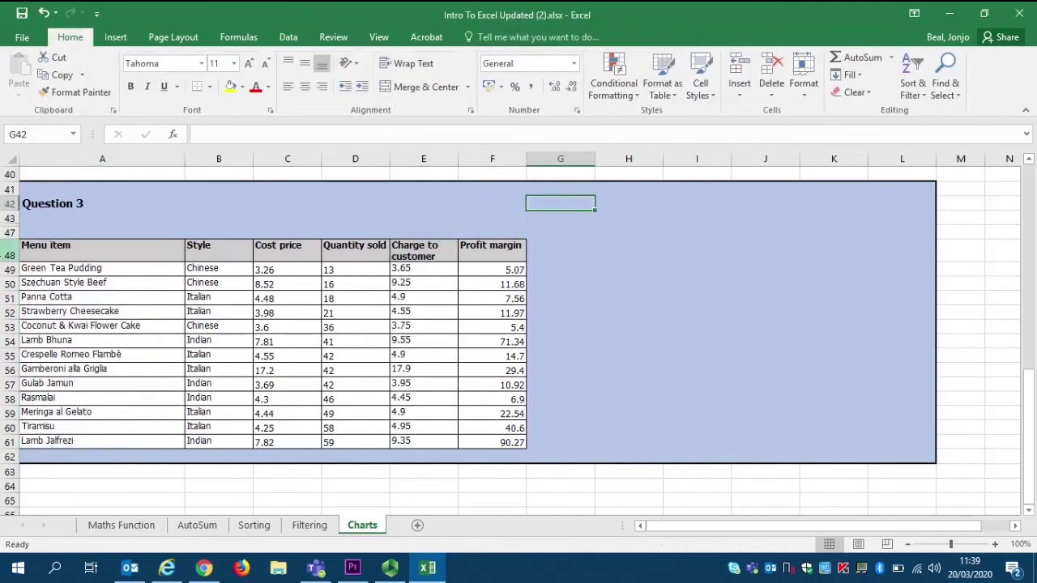
Step: Insert the recommended bar chart of Charge to customer by Menu item and place it beside the Question 3 table
left_click_drag(73, 254, 79, 441)
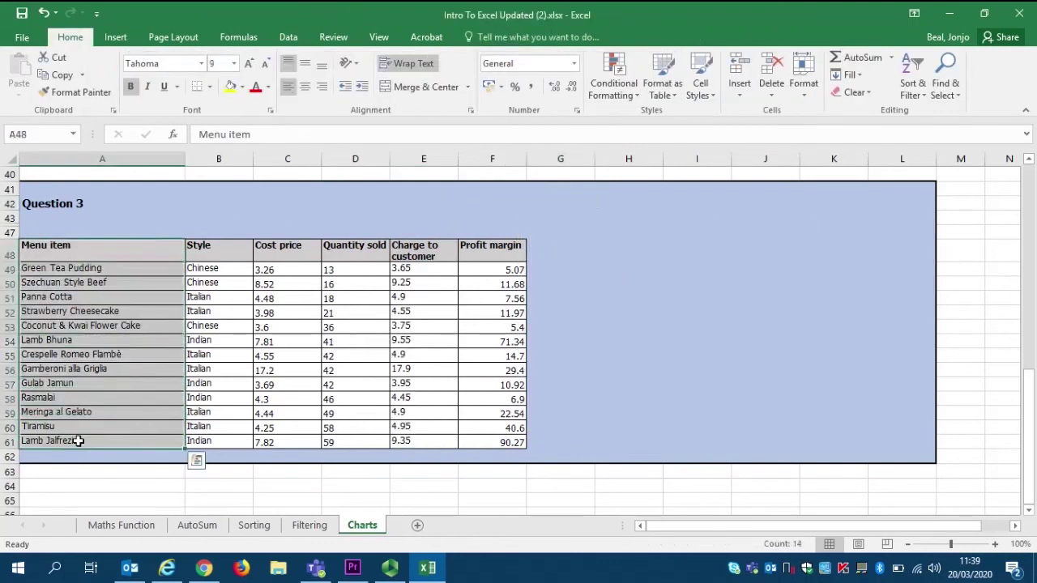
left_click_drag(421, 250, 416, 435)
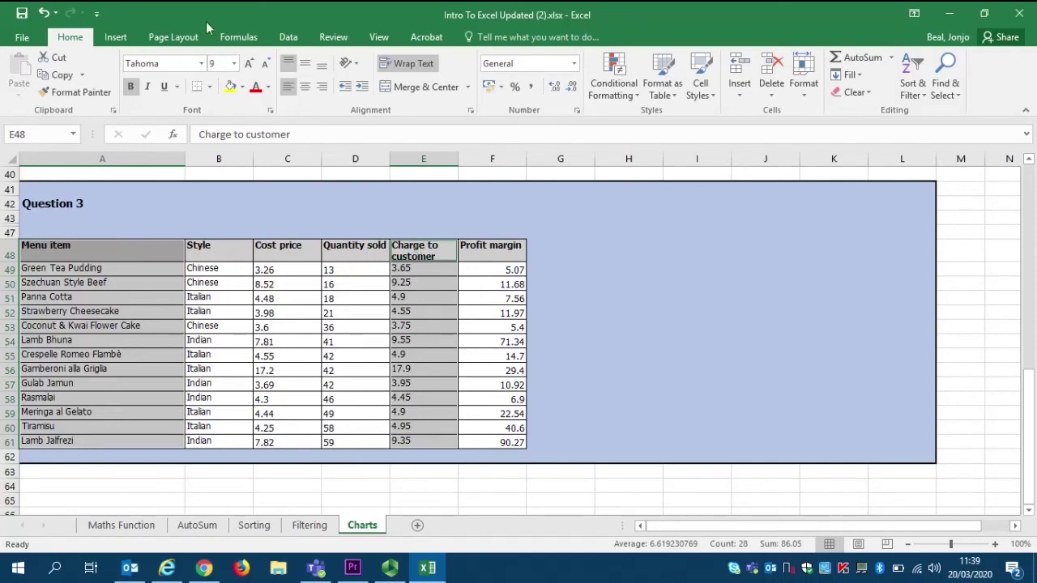
left_click(115, 37)
left_click(374, 75)
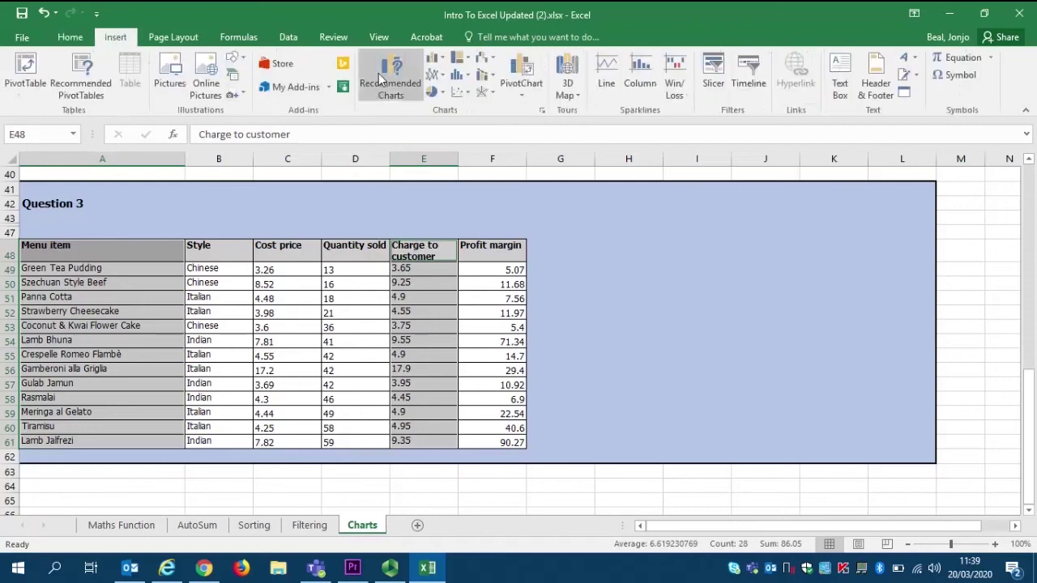
key("Return")
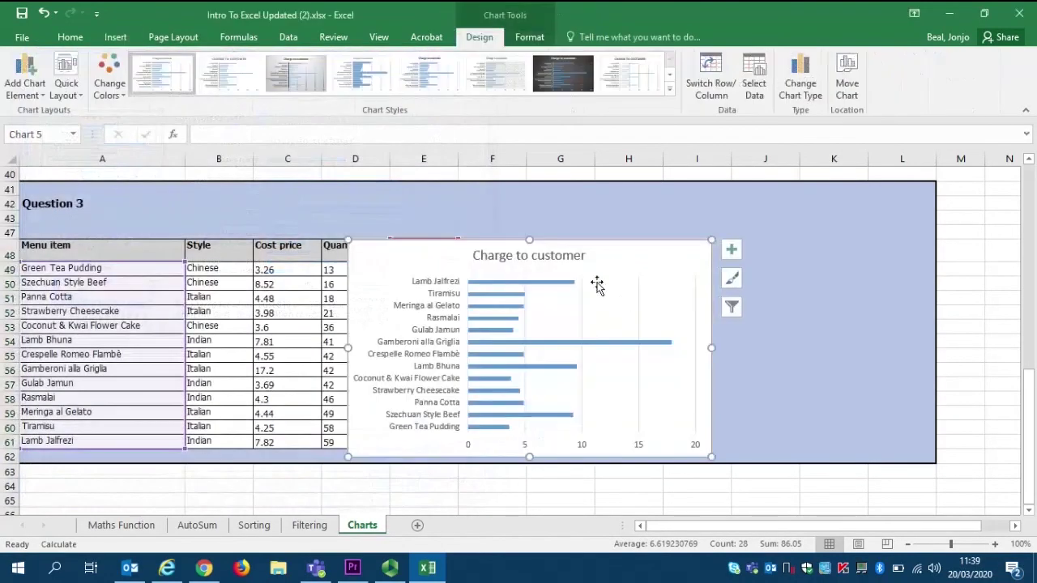
left_click_drag(620, 259, 891, 235)
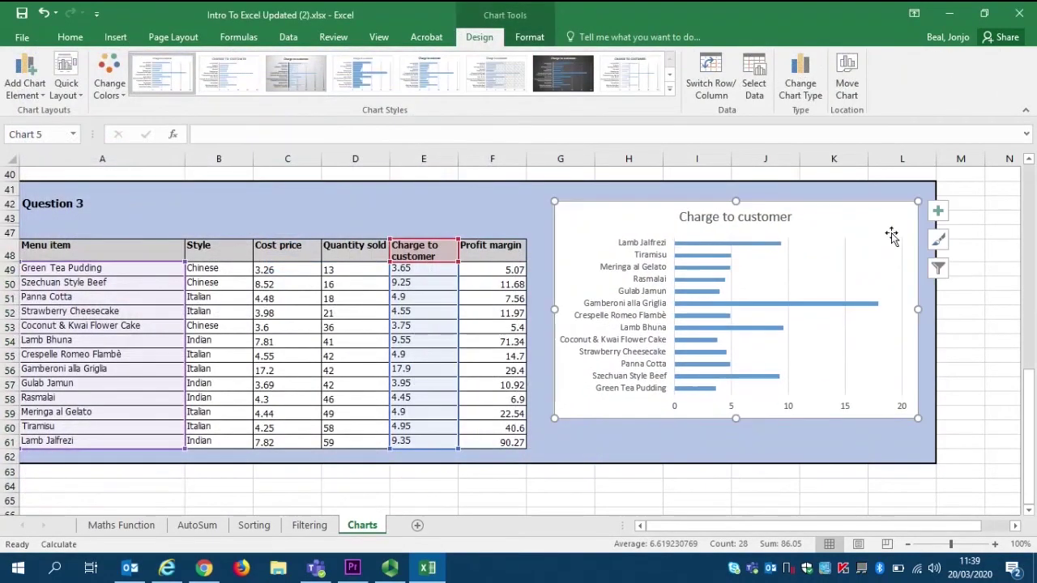
Step: Add axis titles to the Question 3 bar chart and set the vertical one to "Menu Item"
left_click(938, 210)
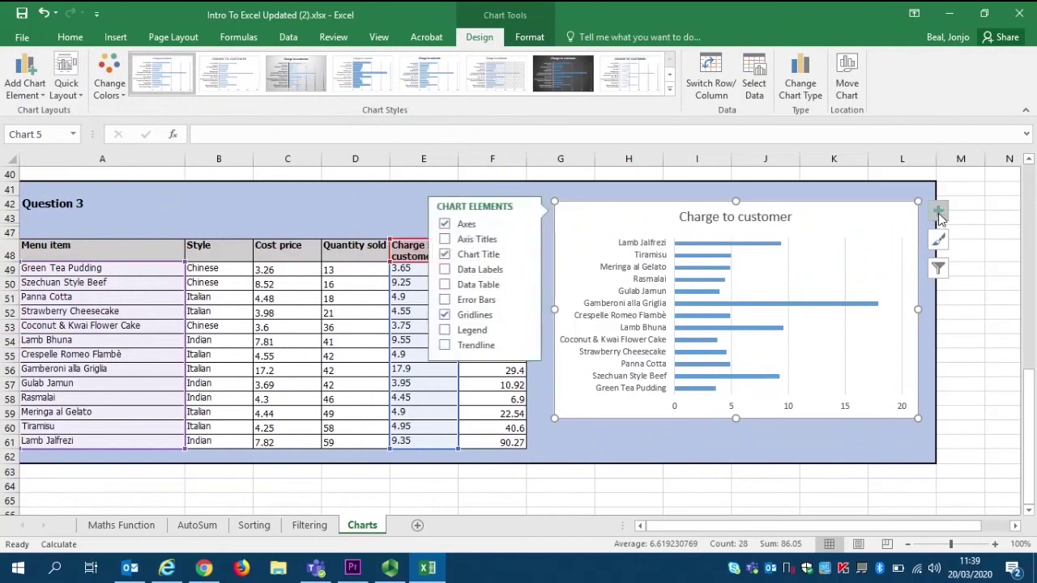
left_click(476, 240)
left_click(573, 306)
triple_click(573, 306)
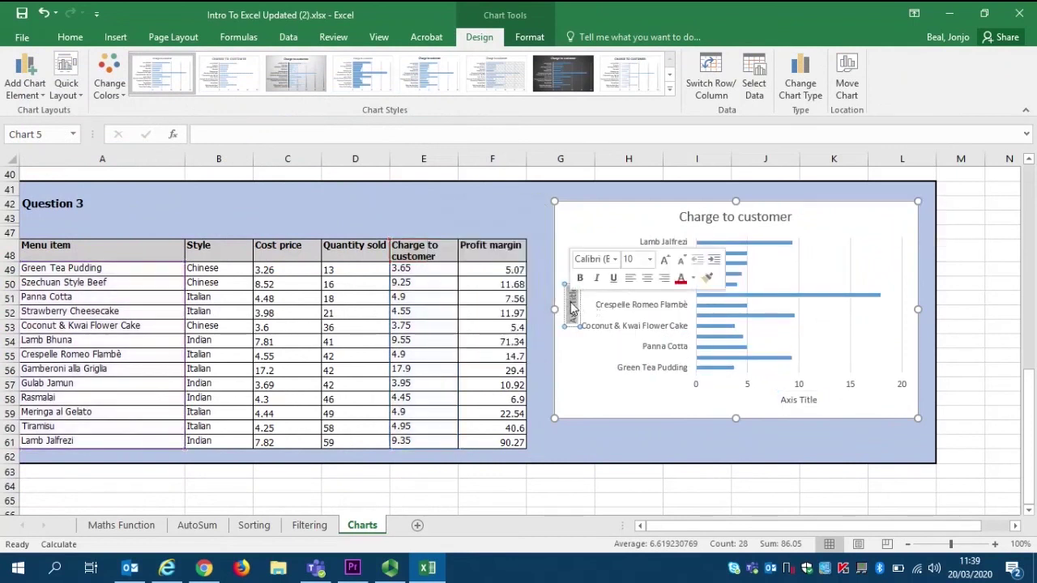
type("Menu Item")
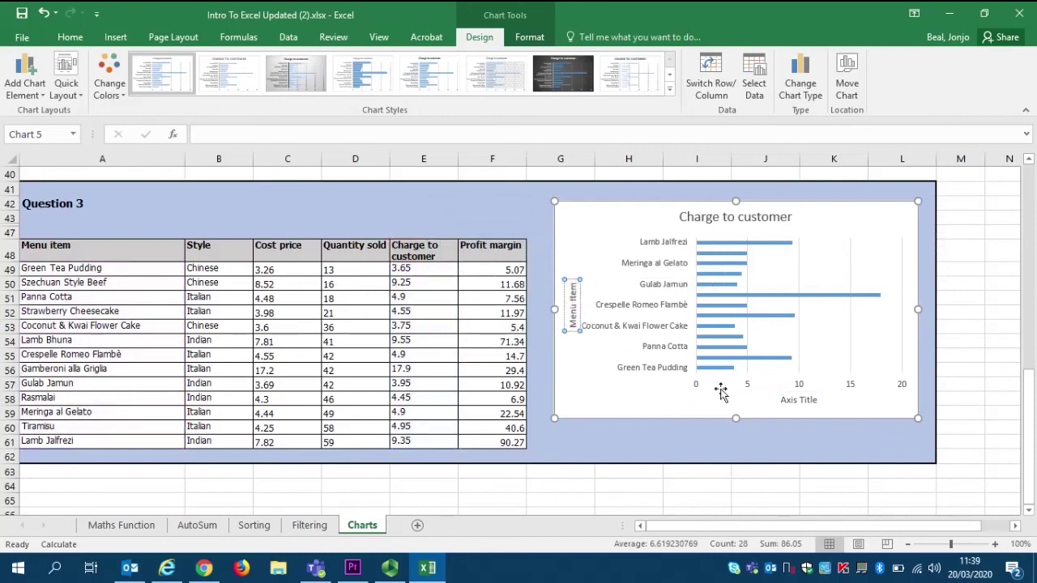
Step: Change the Question 3 chart's horizontal axis title to "Charge to Customer" and close the axis title formatting options
left_click(799, 400)
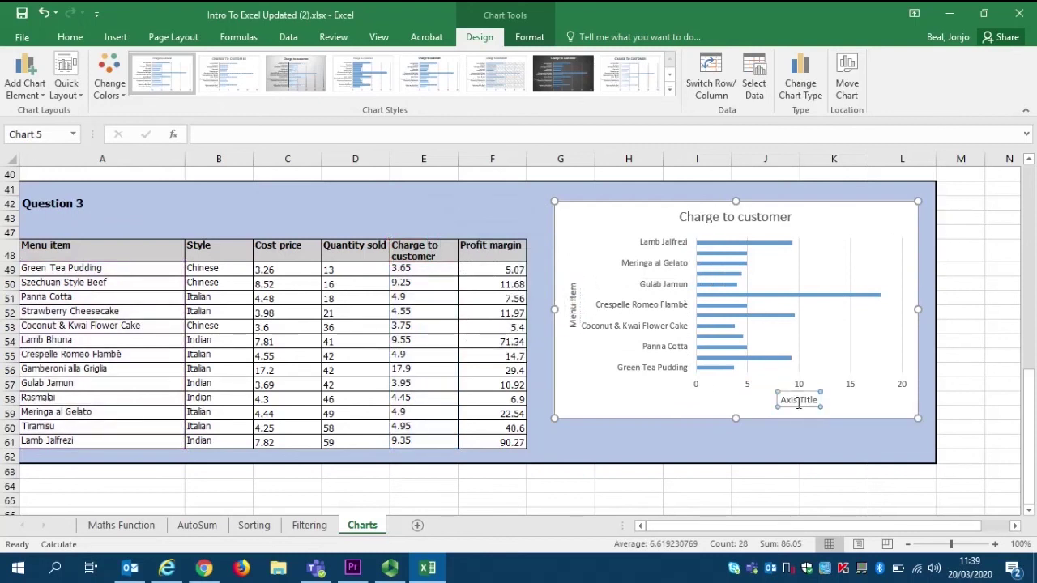
double_click(798, 401)
type("Charge to customer")
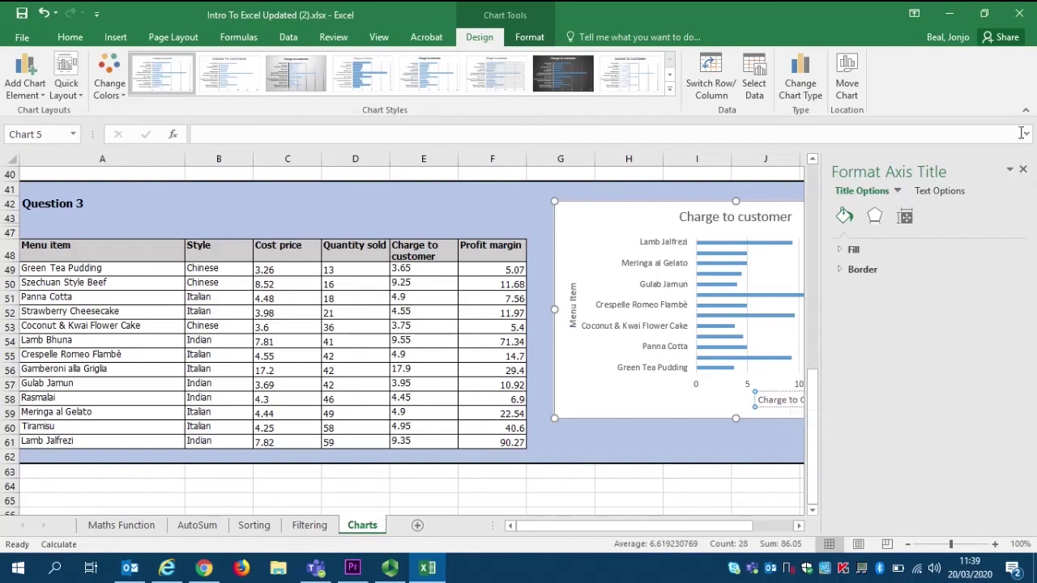
left_click(1022, 169)
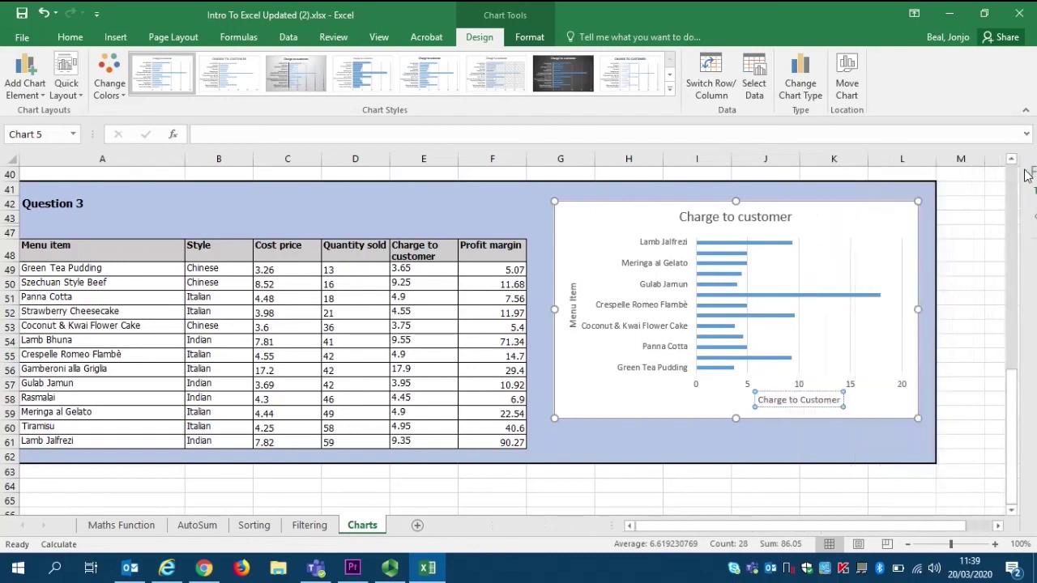
Step: Add data labels to the bars of the Question 3 chart and leave the chart
left_click(883, 241)
left_click(937, 211)
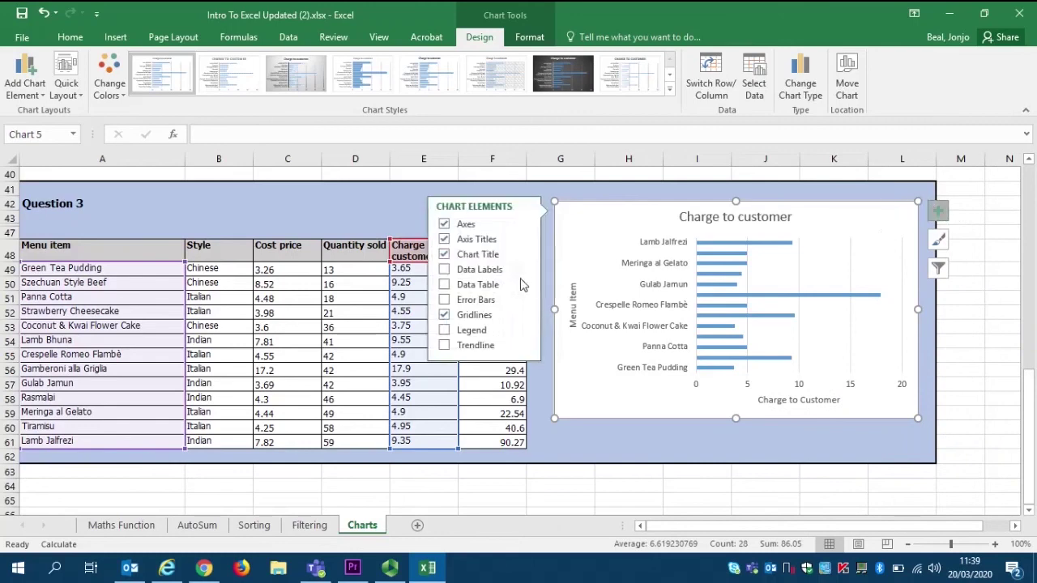
left_click(444, 269)
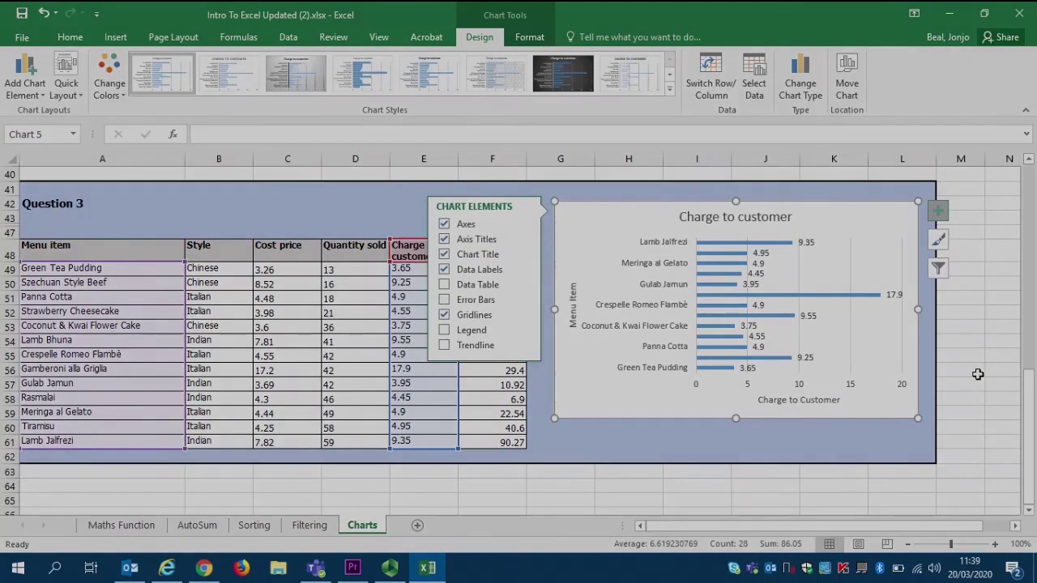
left_click(976, 376)
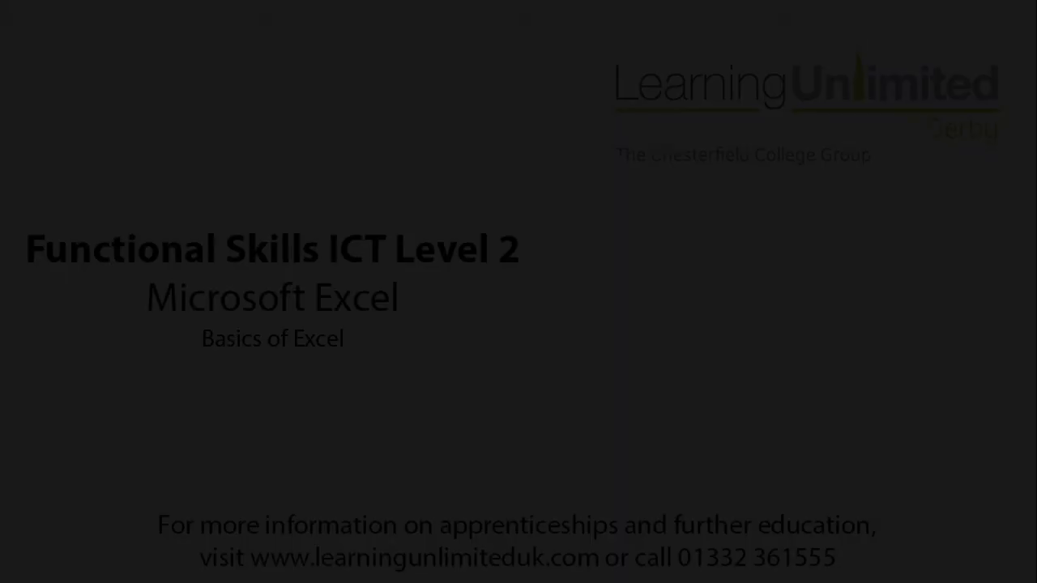